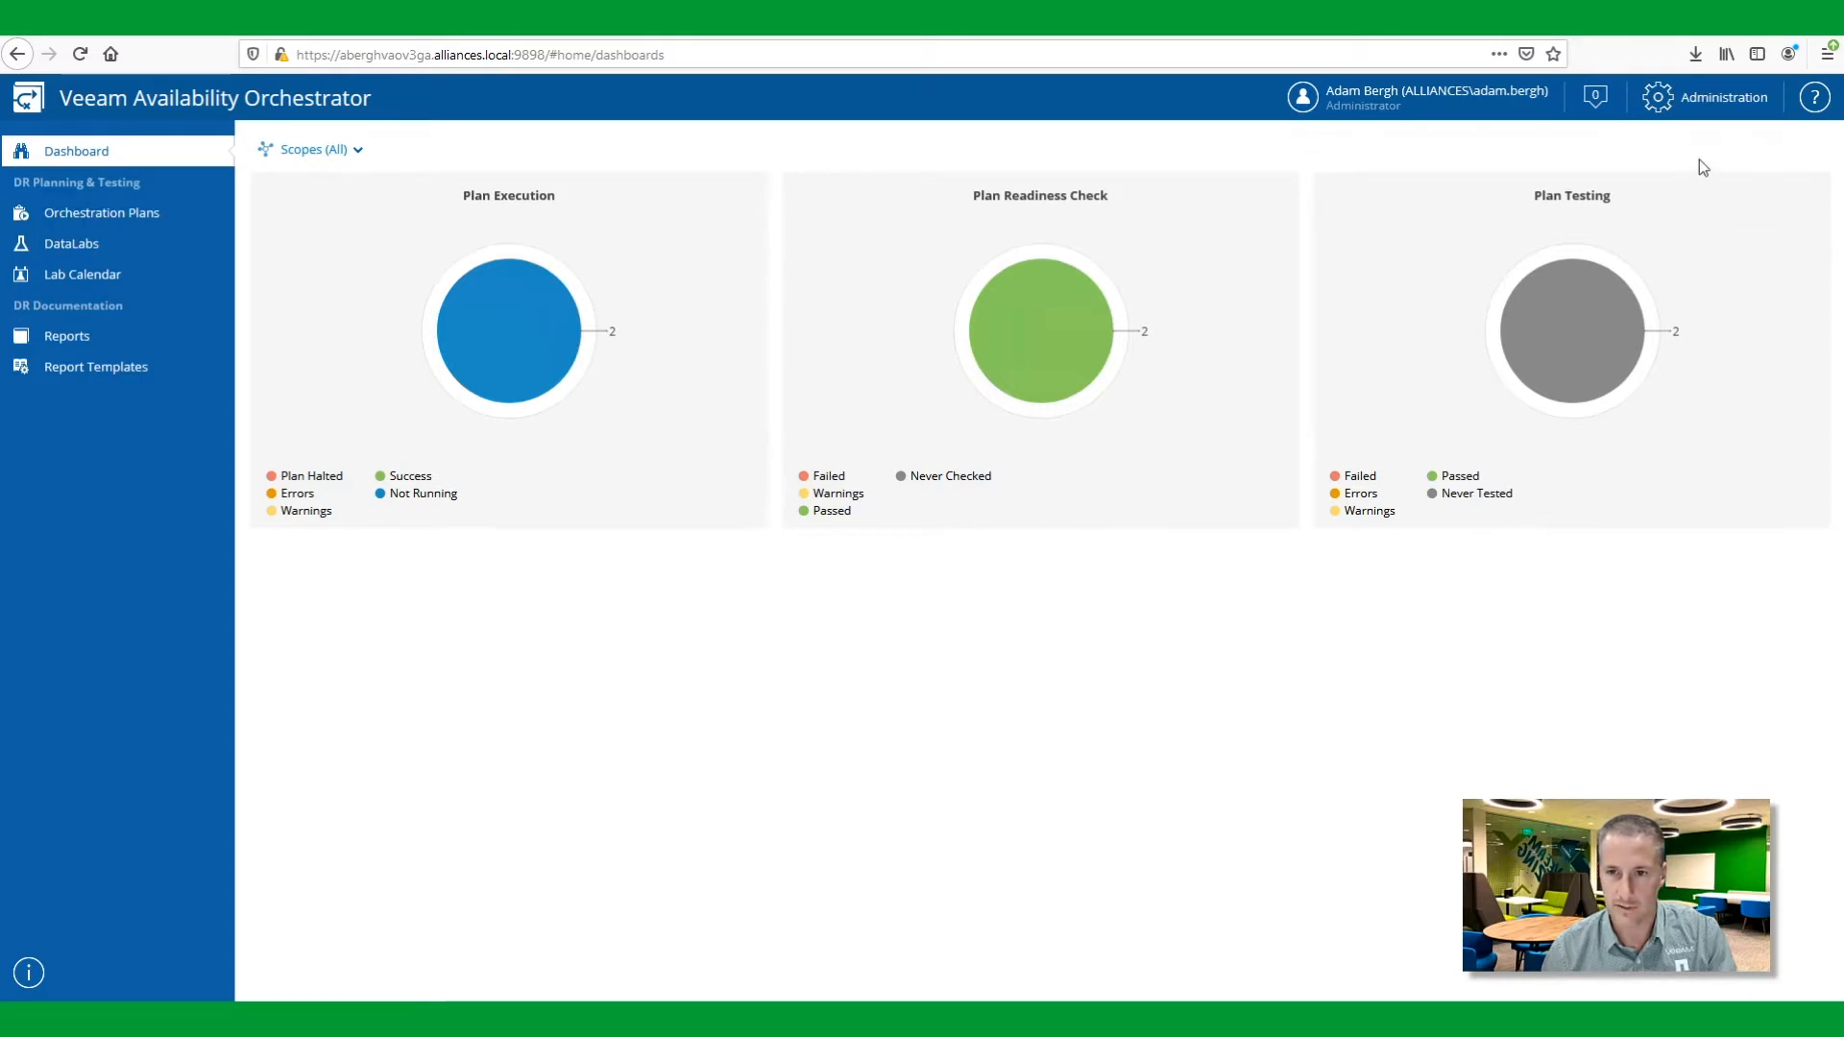
- Review the VAO server, agents, VMware vCenter servers and storage systems in the administration settings
click(1715, 106)
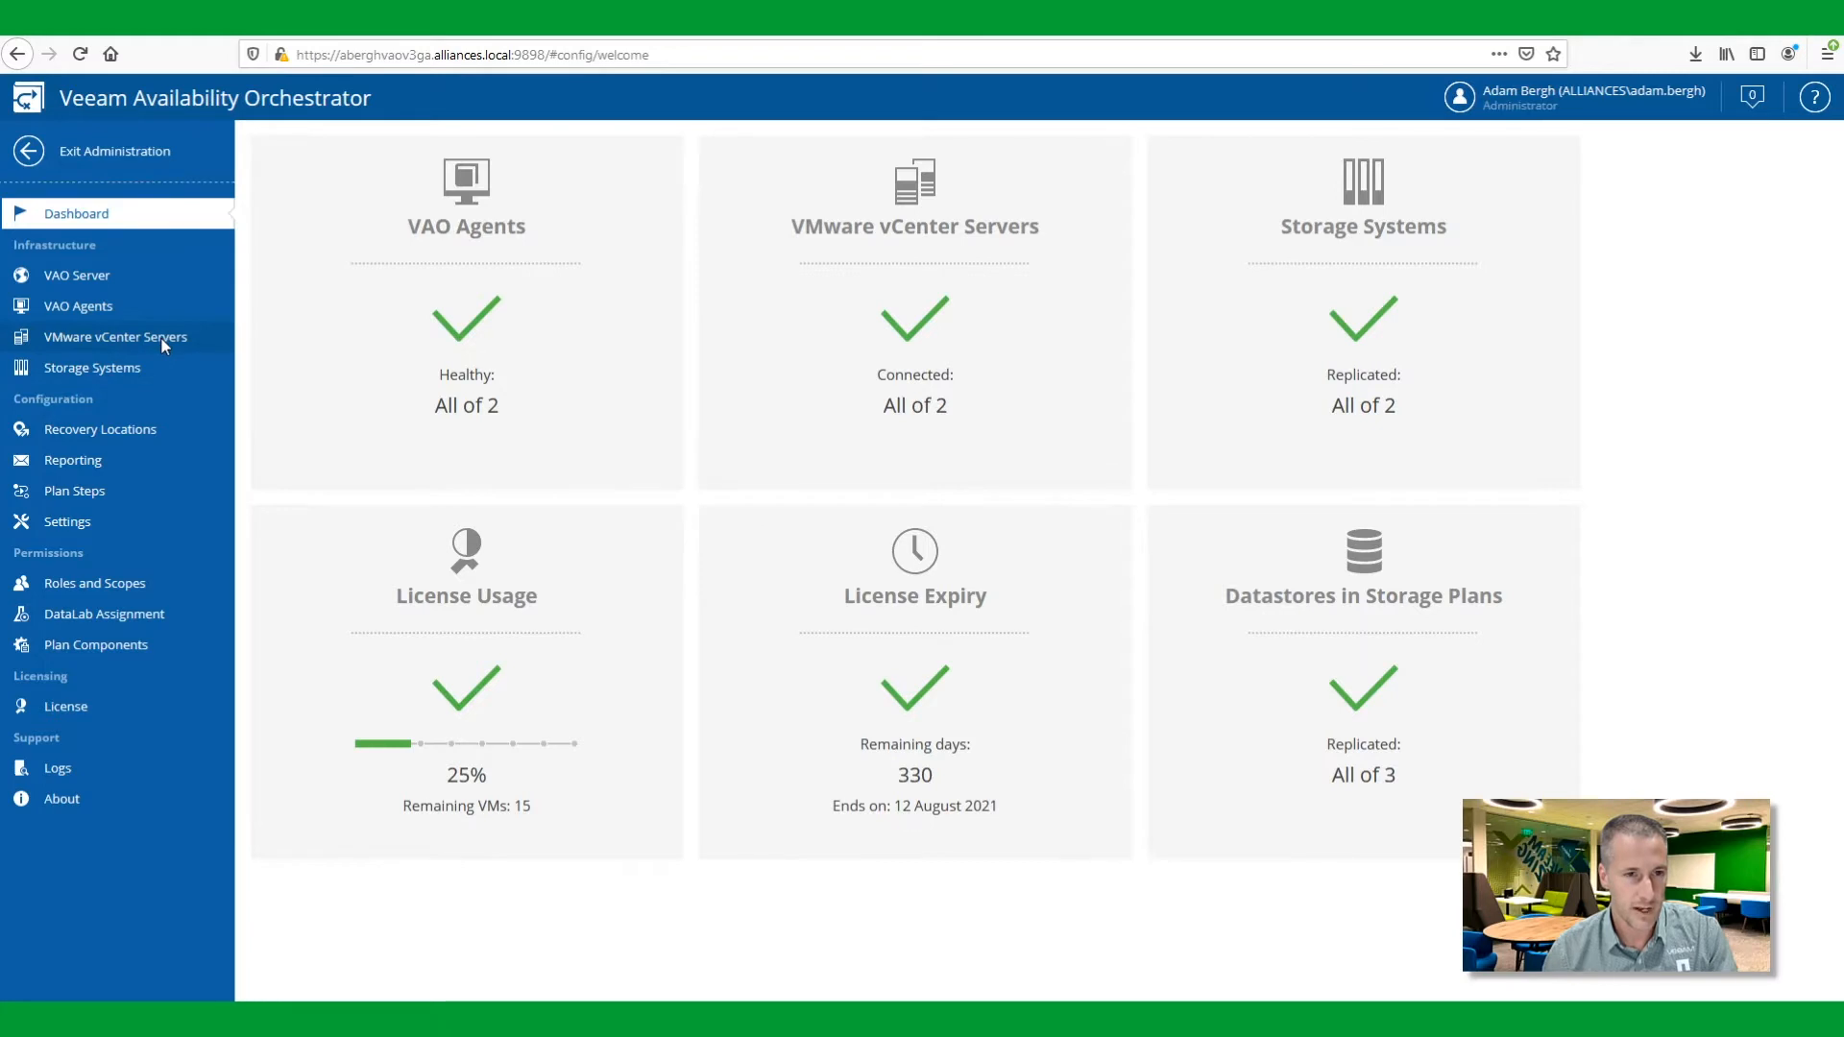
click(144, 277)
click(147, 313)
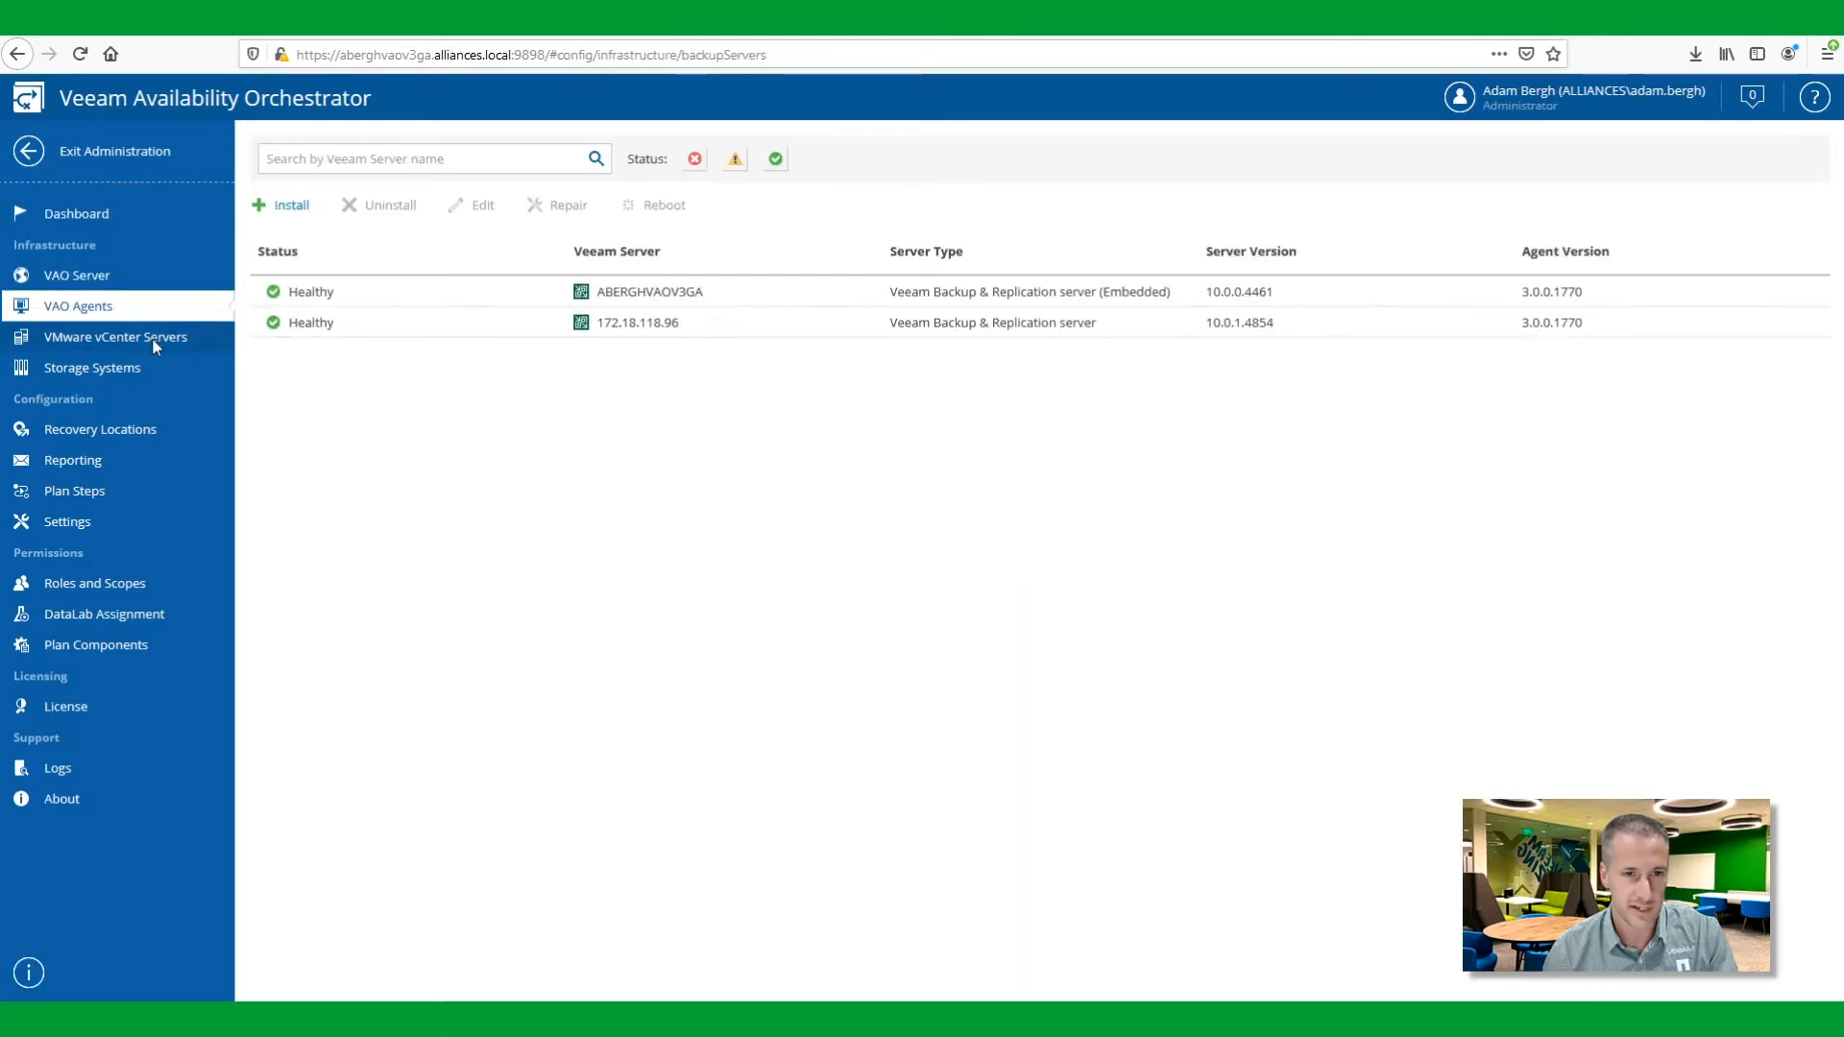
click(151, 337)
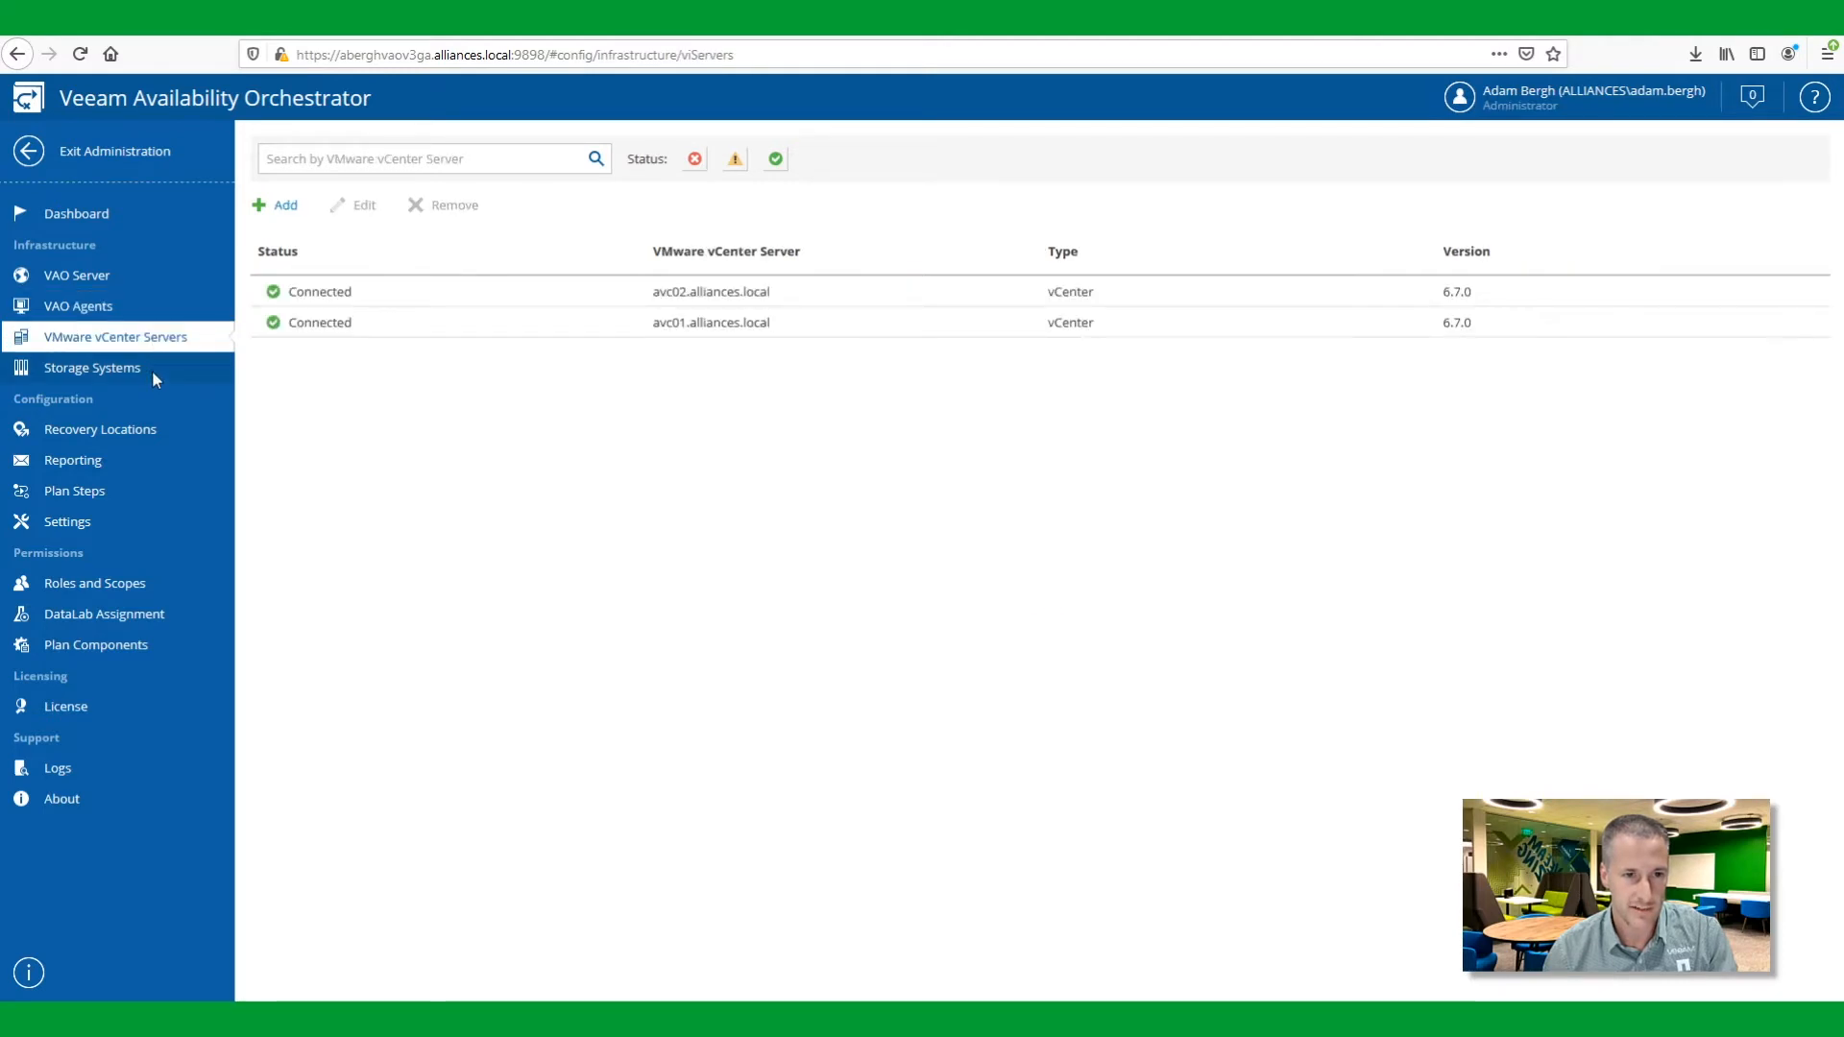
click(152, 370)
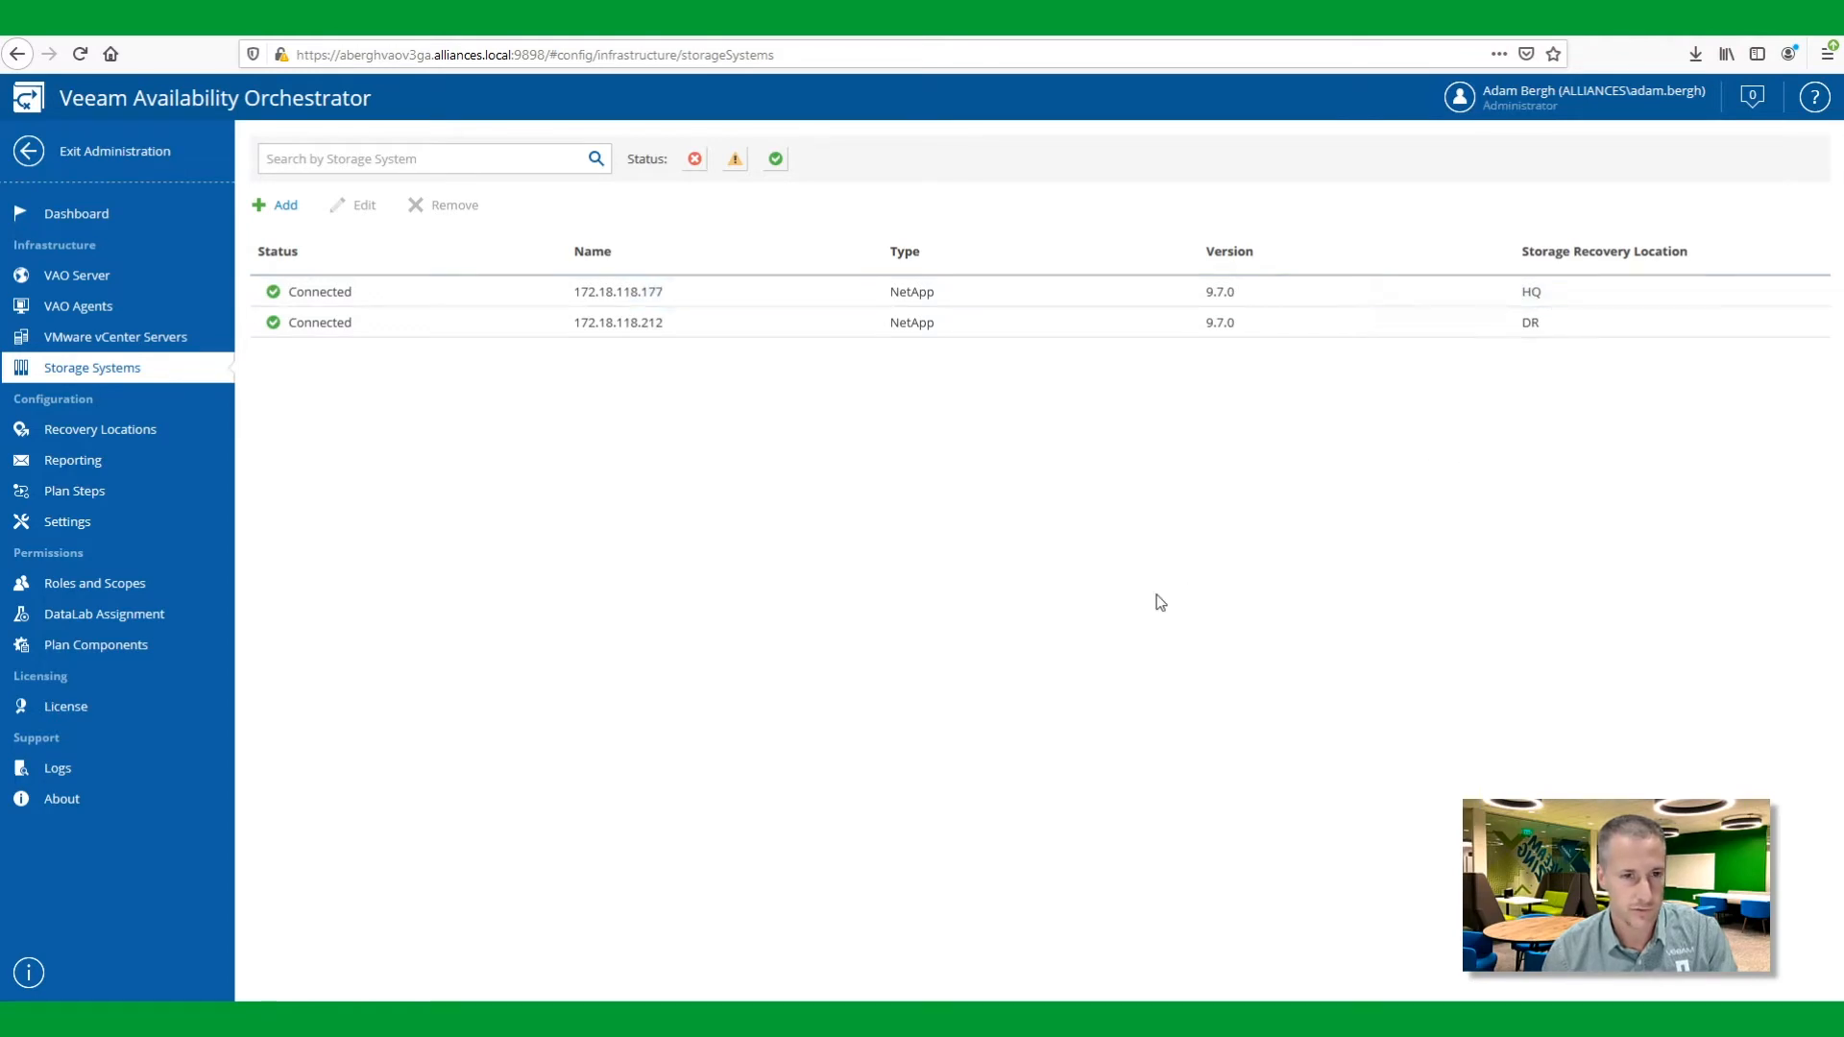
- Examine the DR and HQ recovery locations, including their storage systems and HQ's network mapping and re-IP rules
click(169, 429)
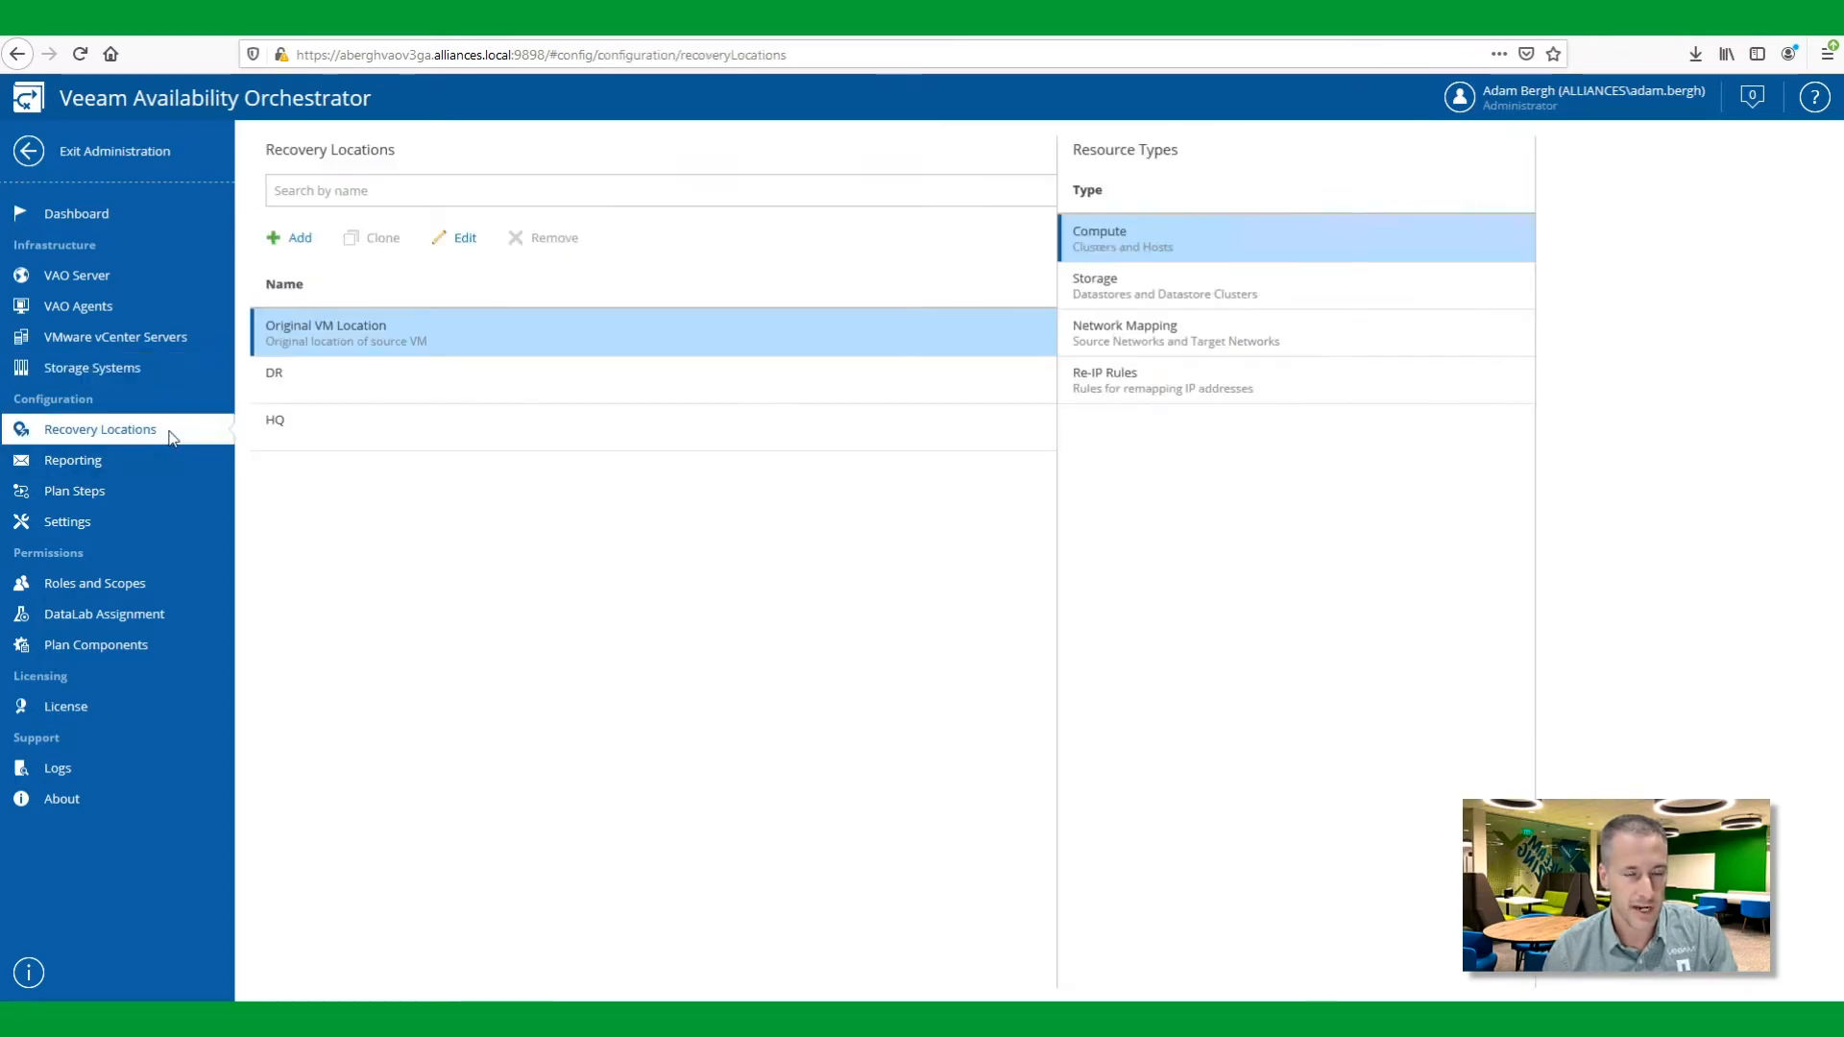
click(315, 378)
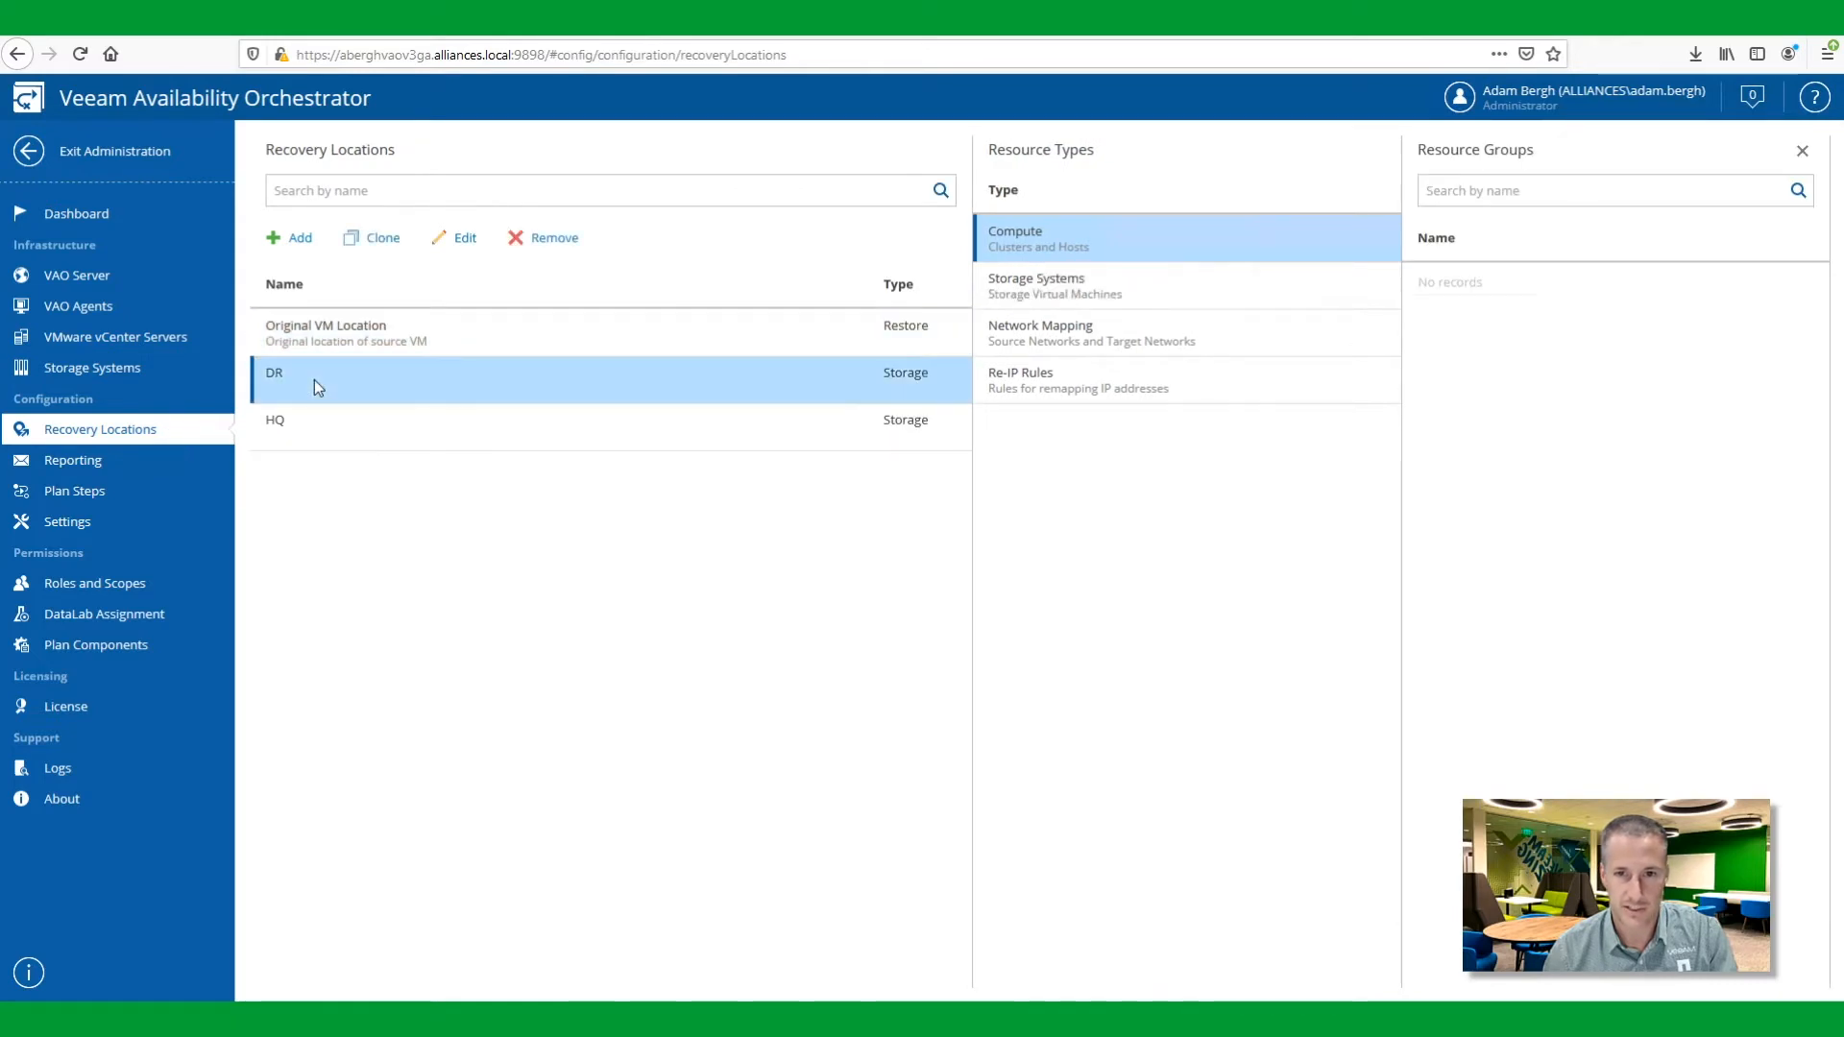
click(1069, 288)
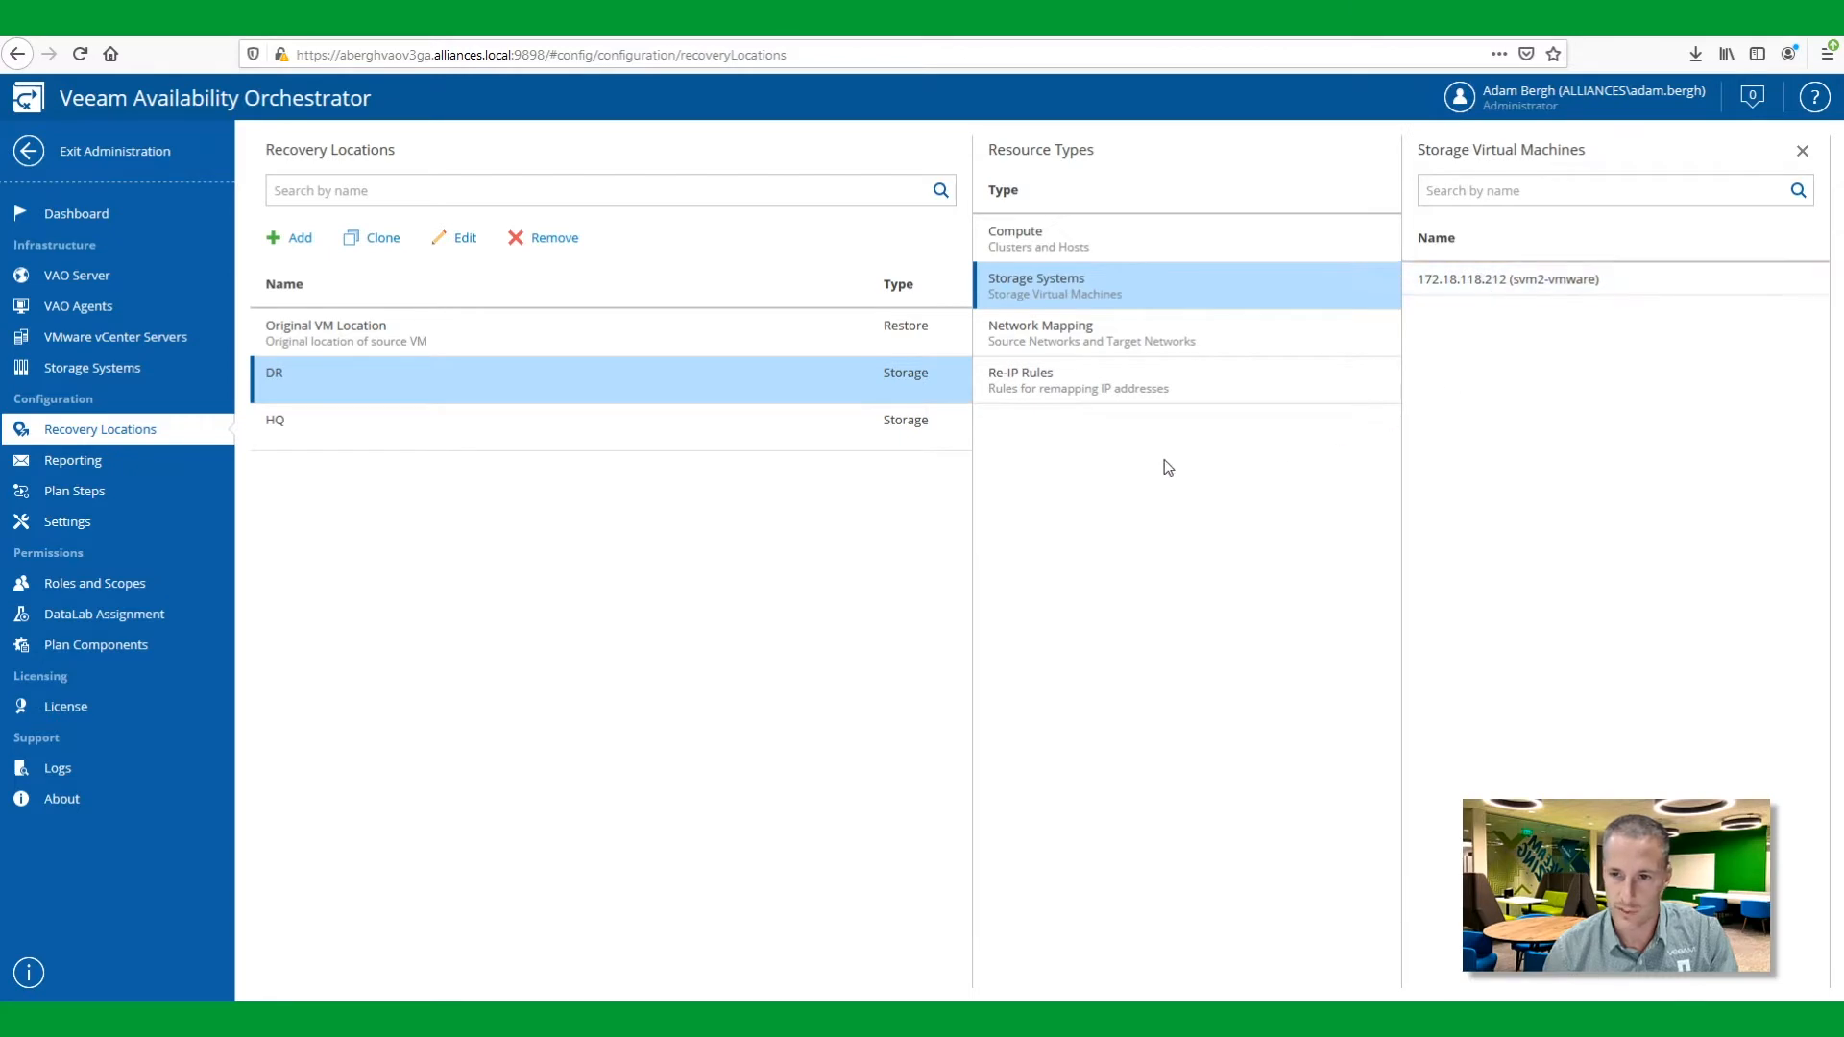
click(887, 425)
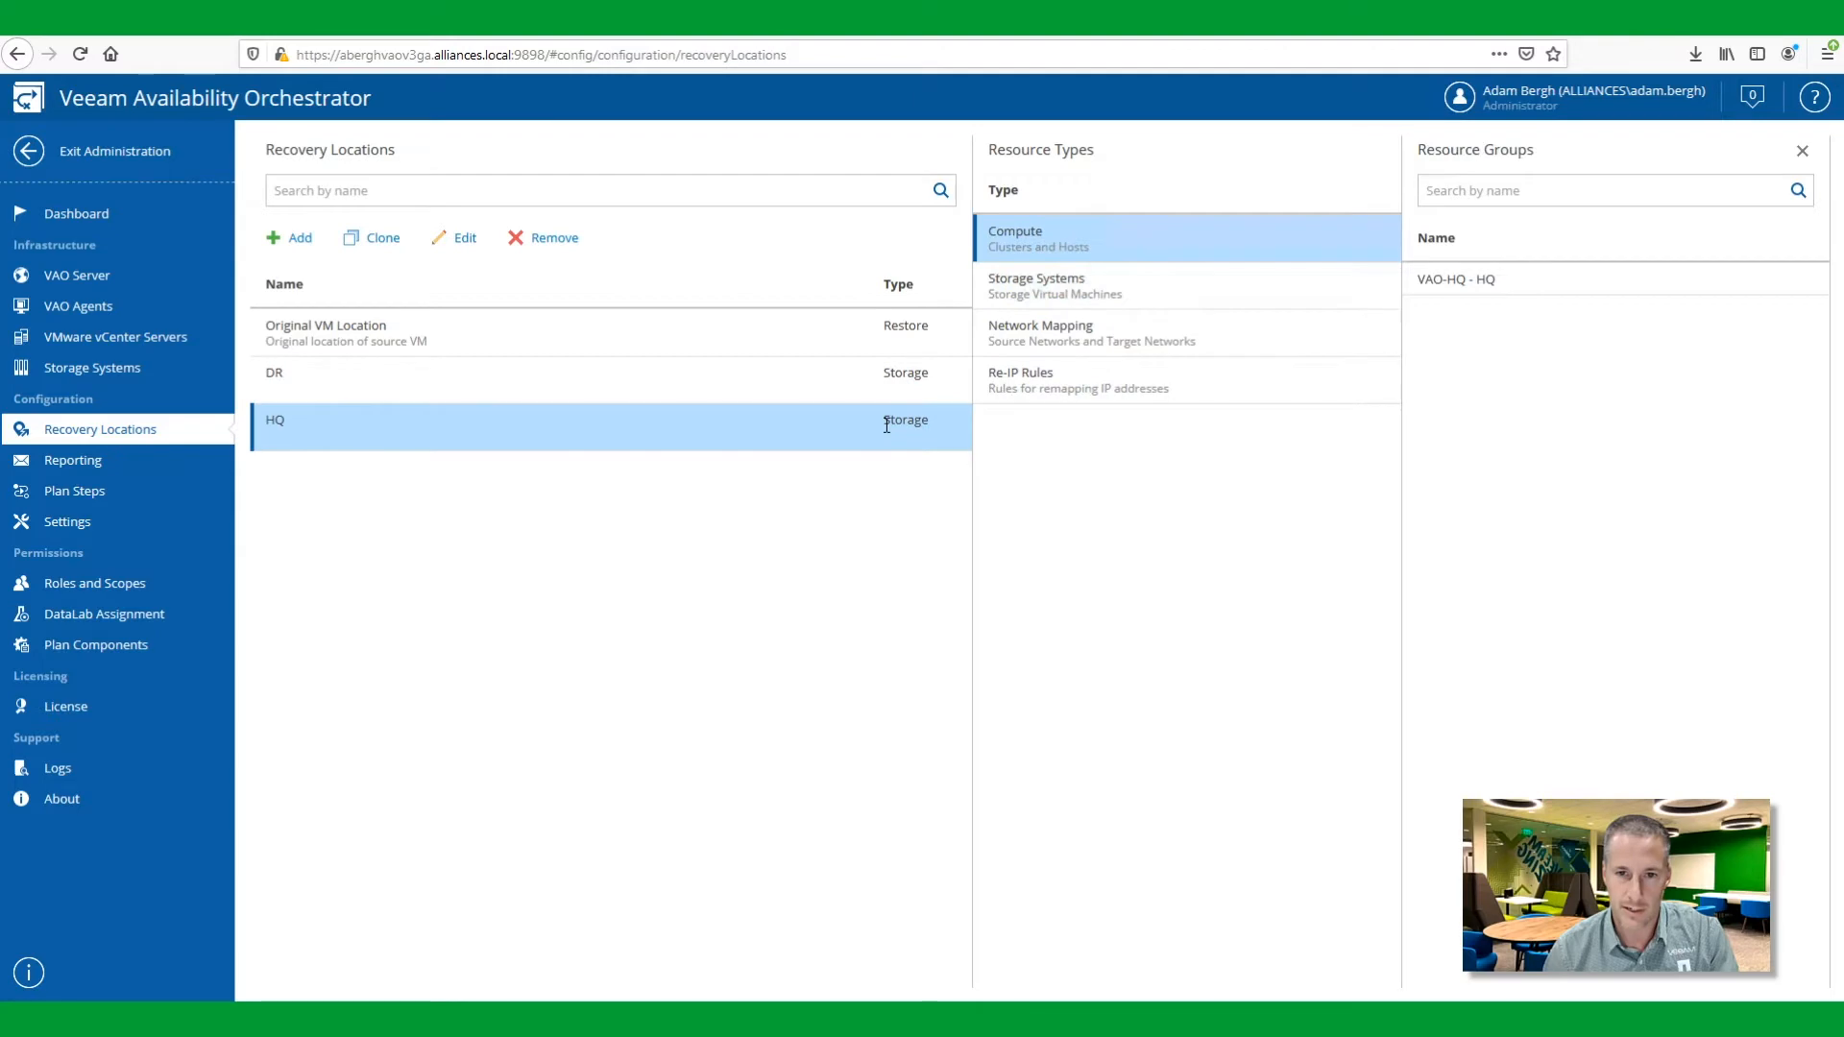
click(1104, 298)
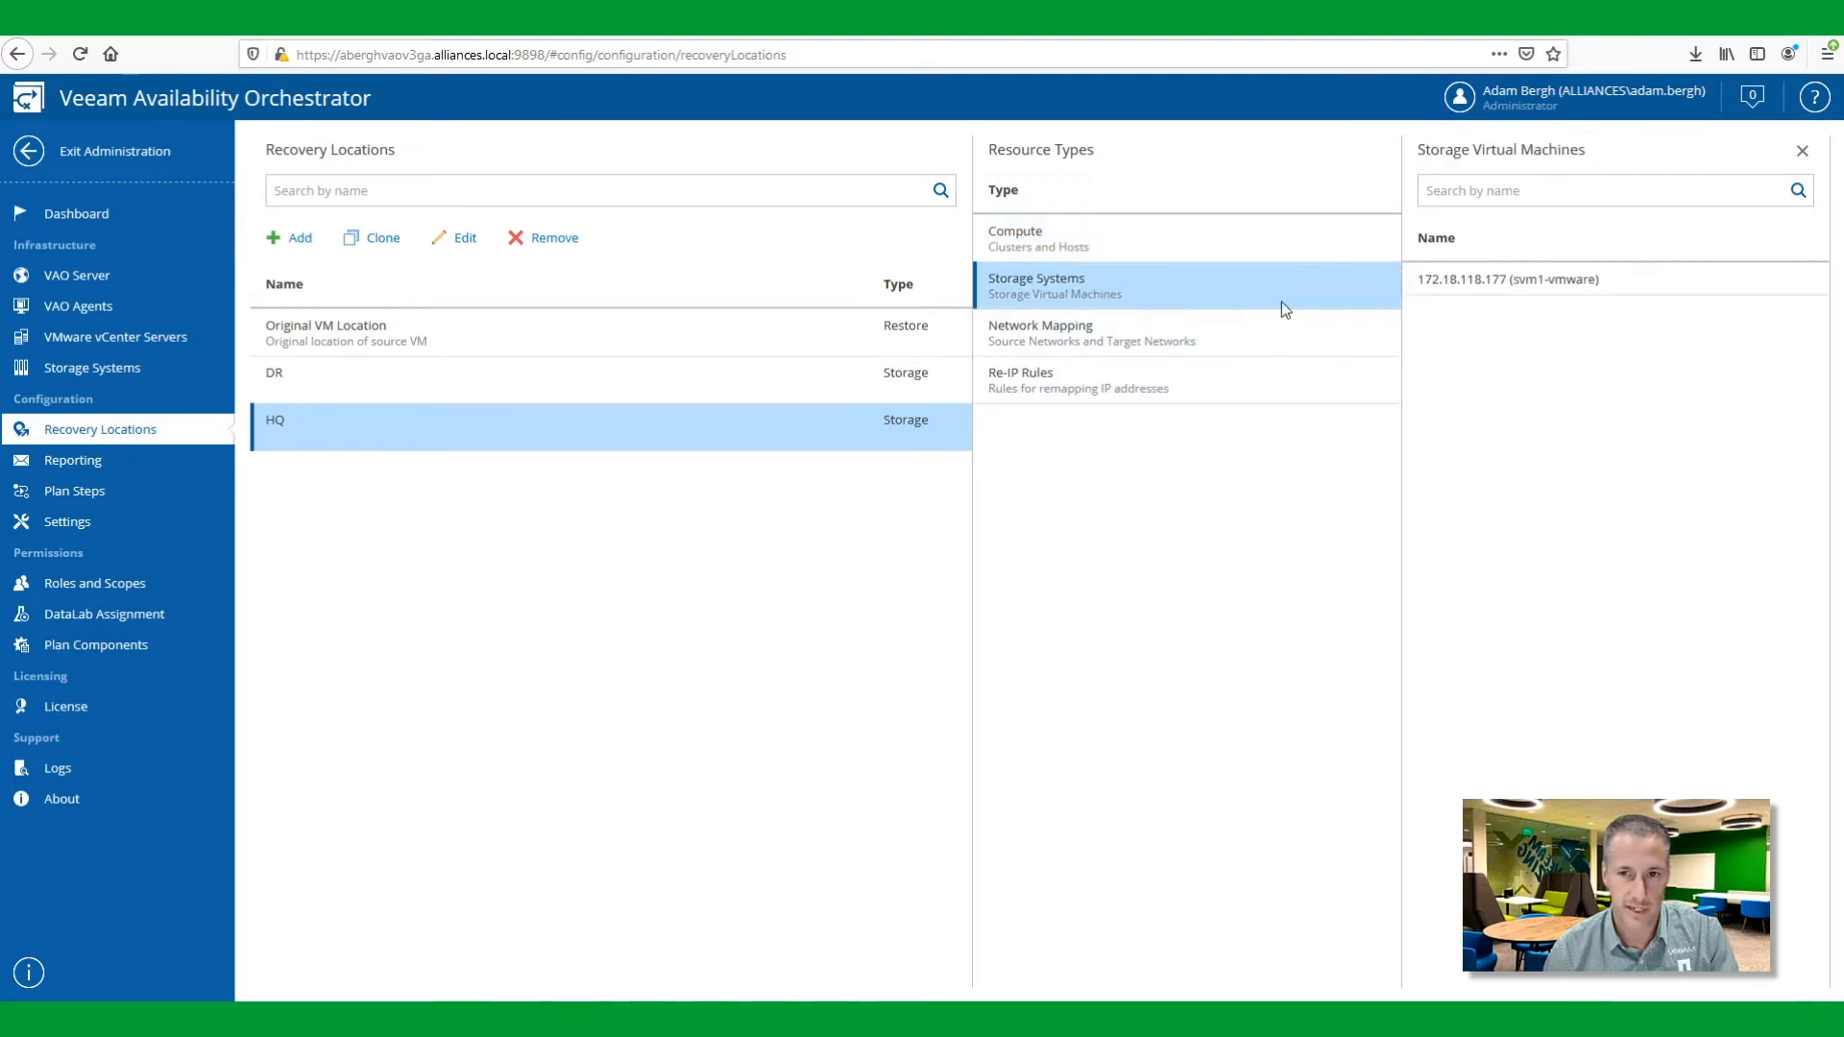
click(1248, 342)
click(1205, 388)
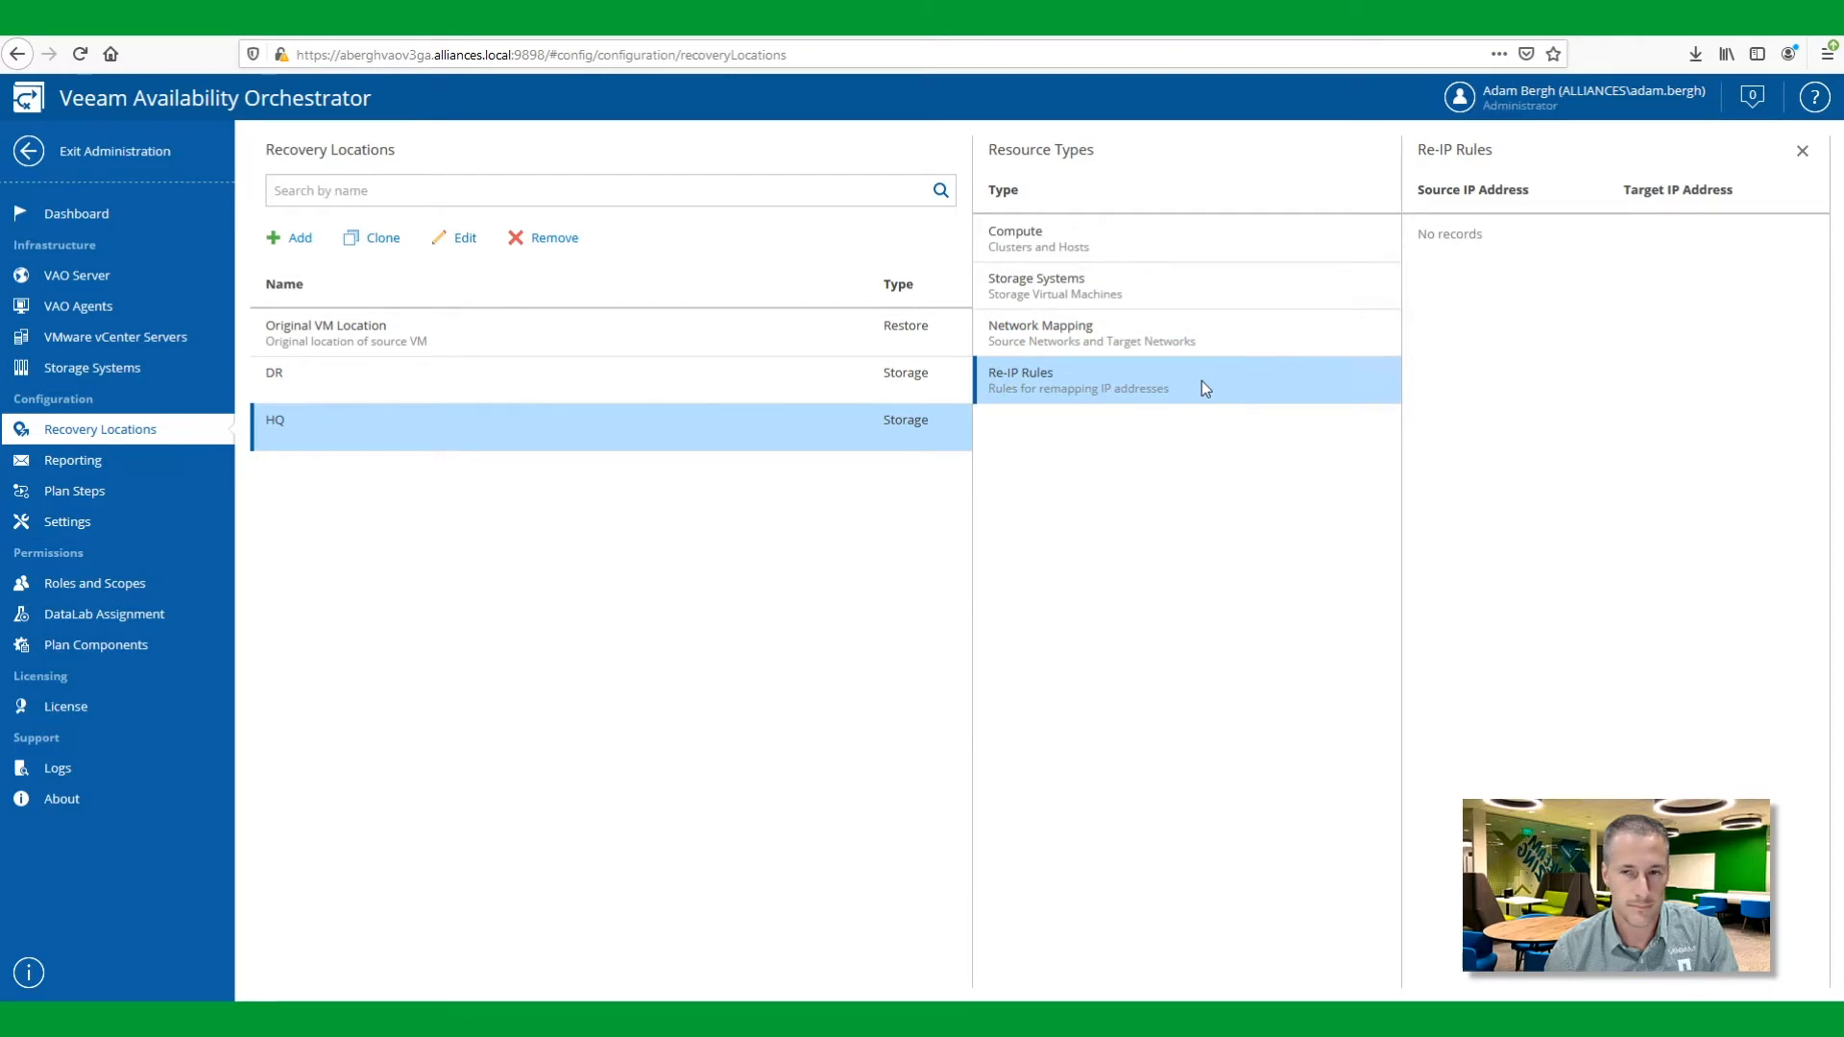
- Exit administration and start a new orchestration plan named "NetApp VMware DR Plan" with the Storage plan type
click(111, 154)
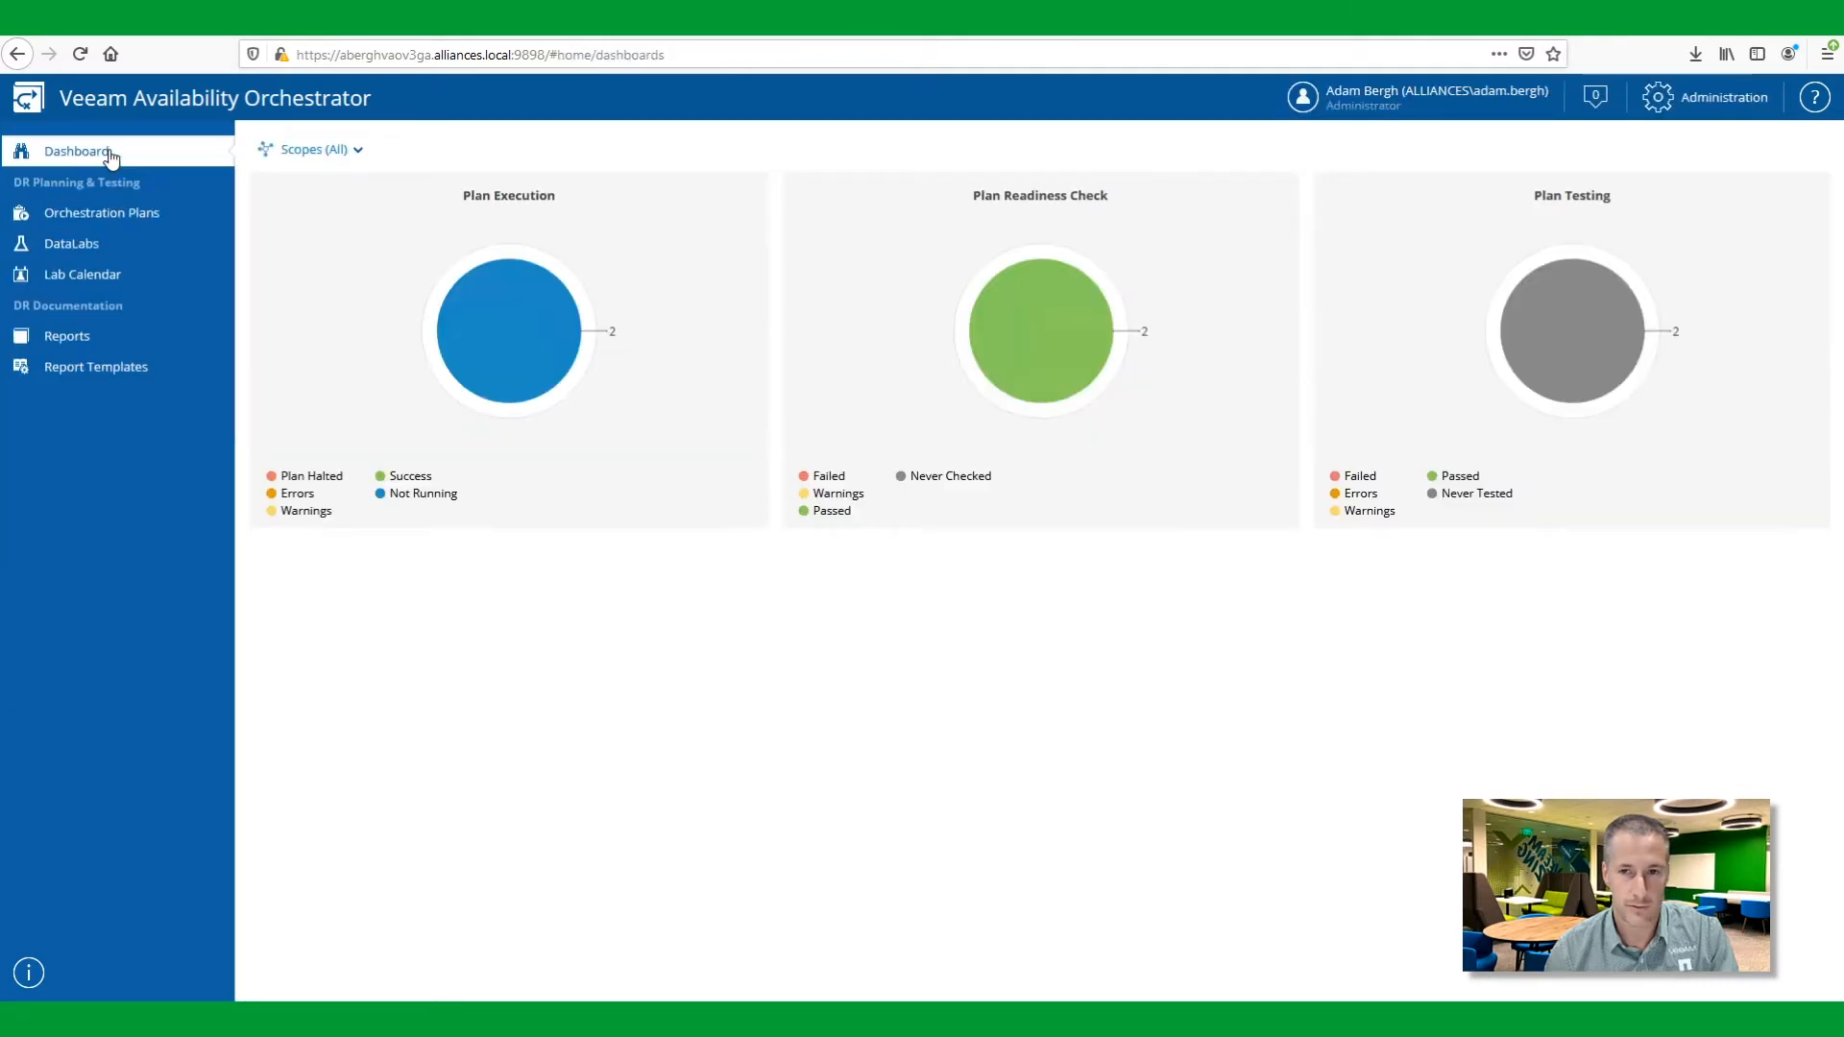
click(148, 215)
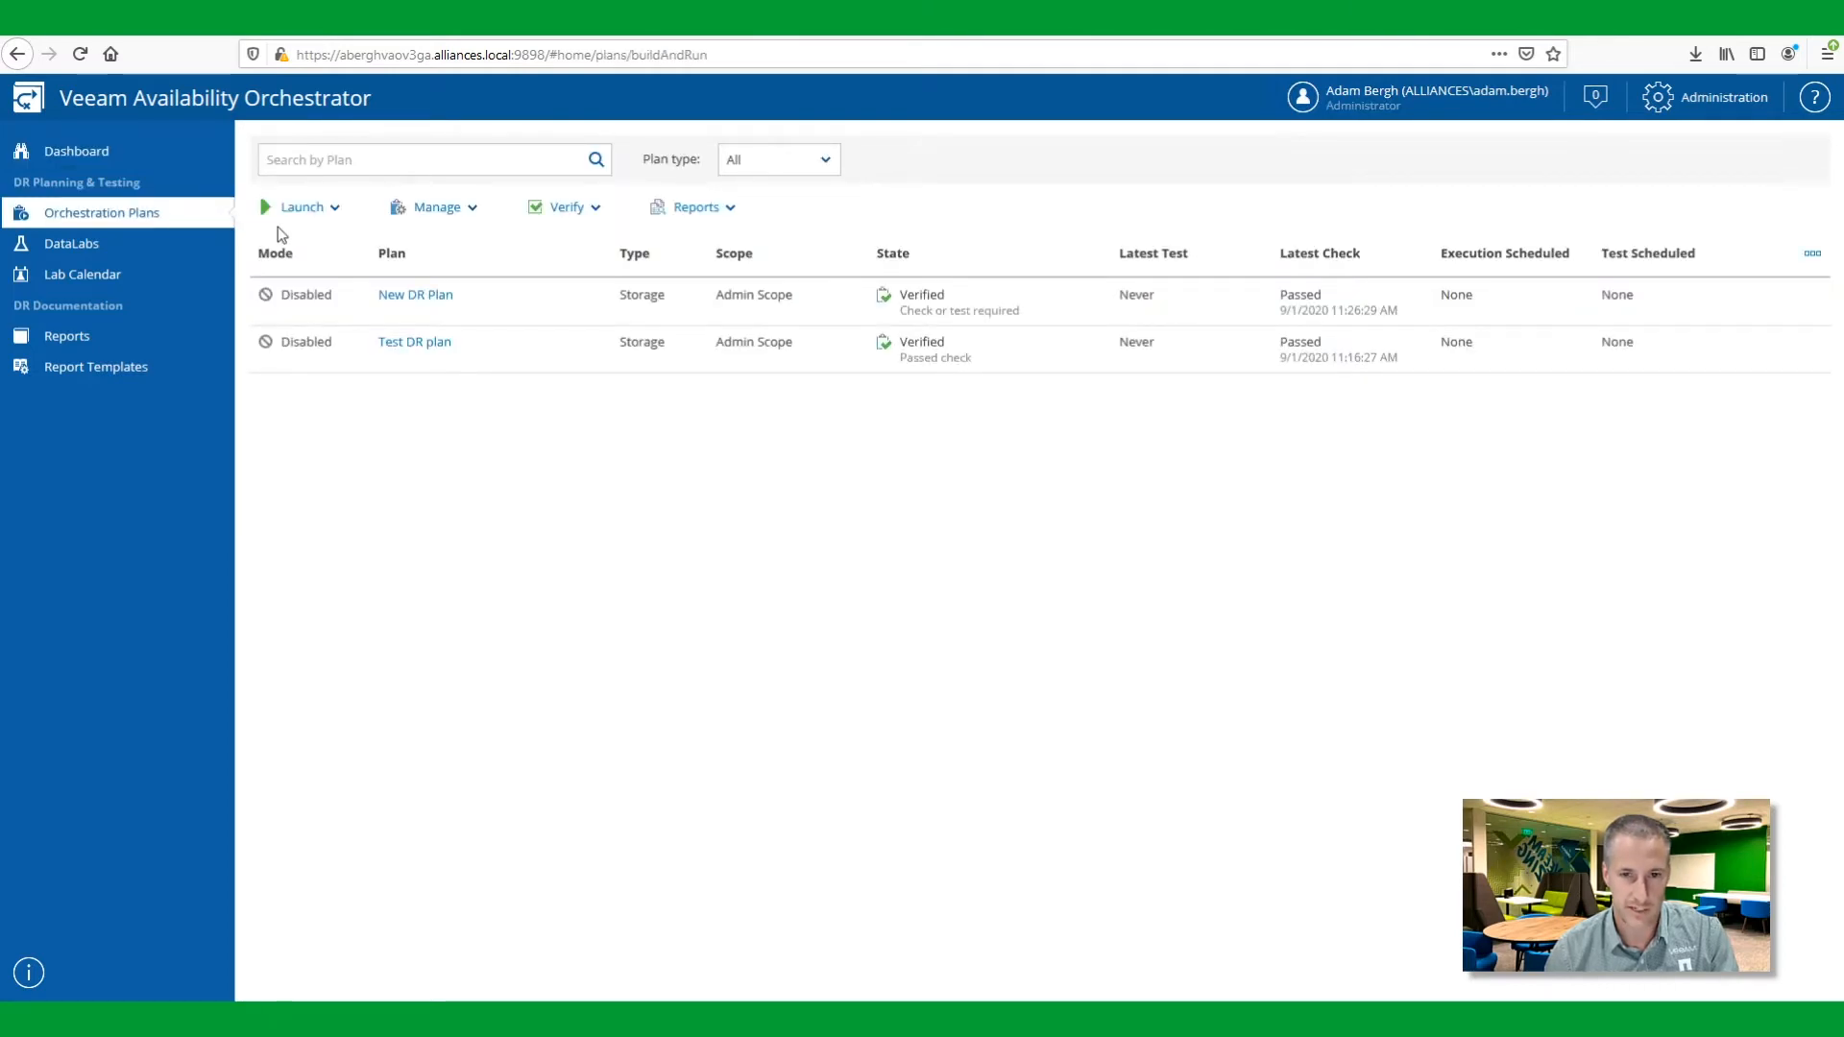
click(425, 213)
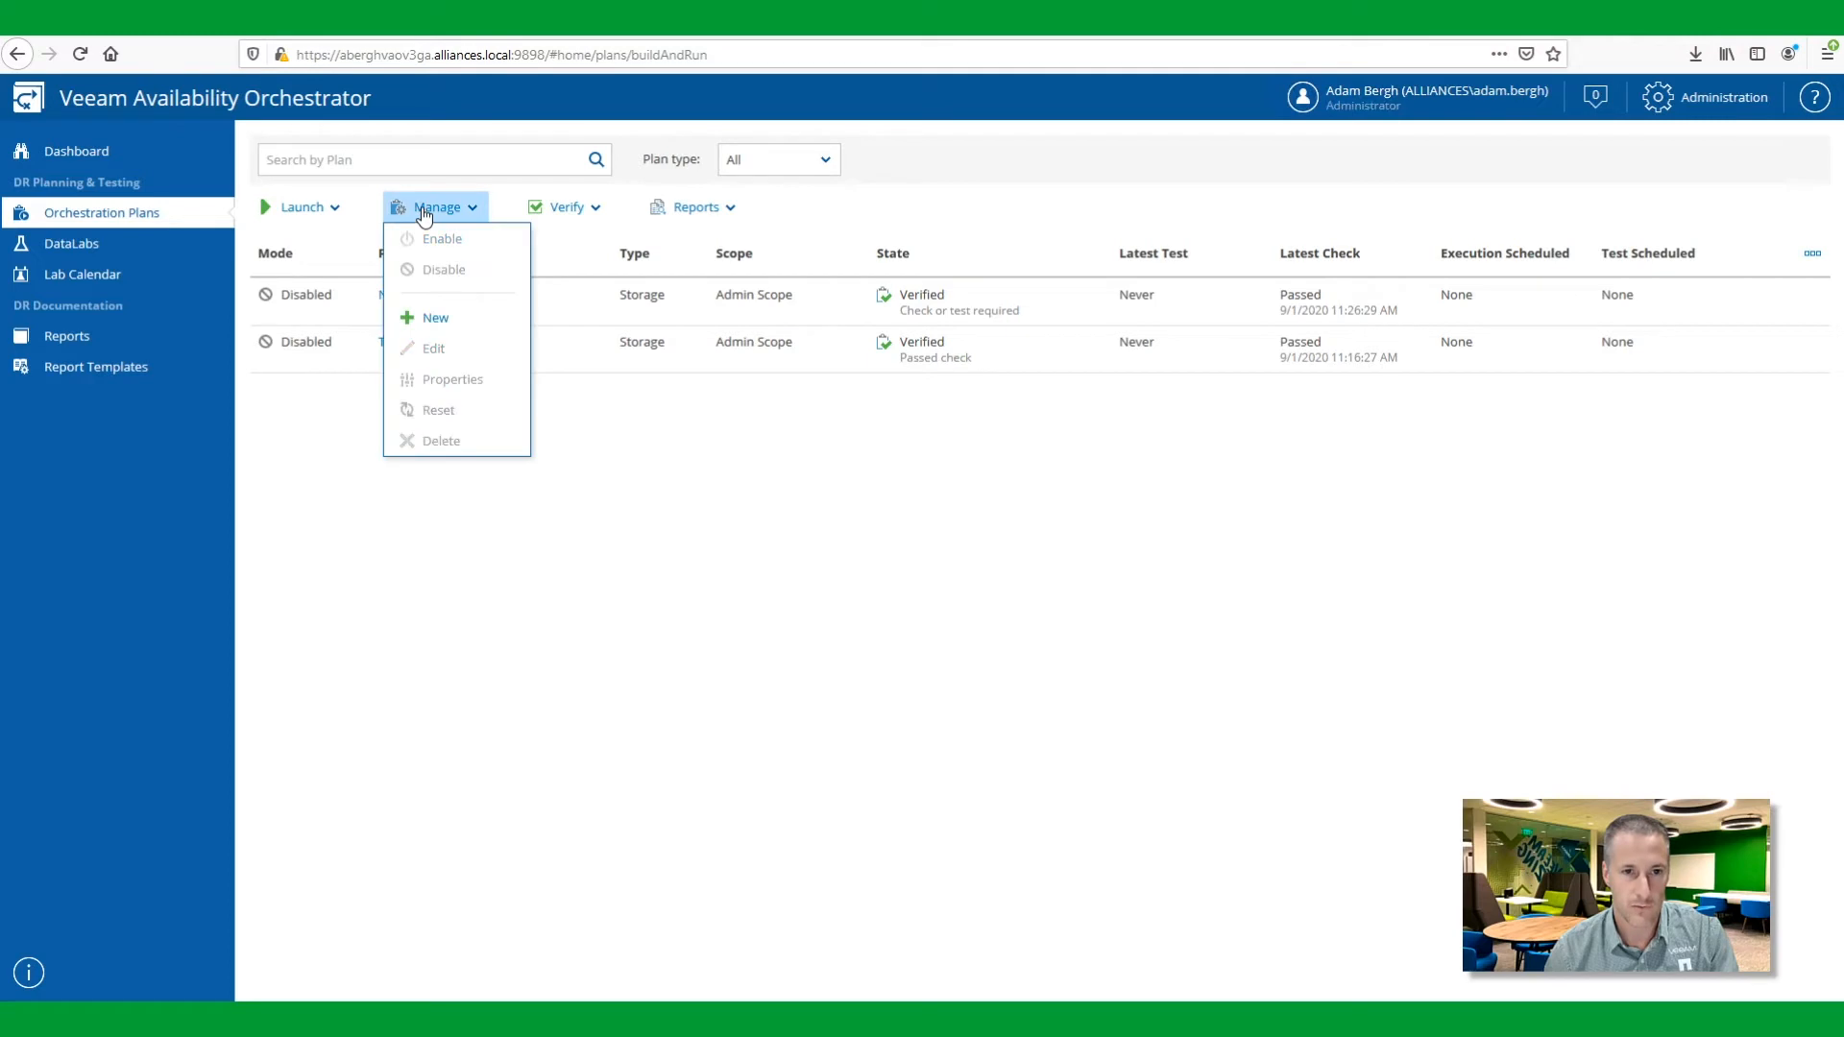
click(479, 321)
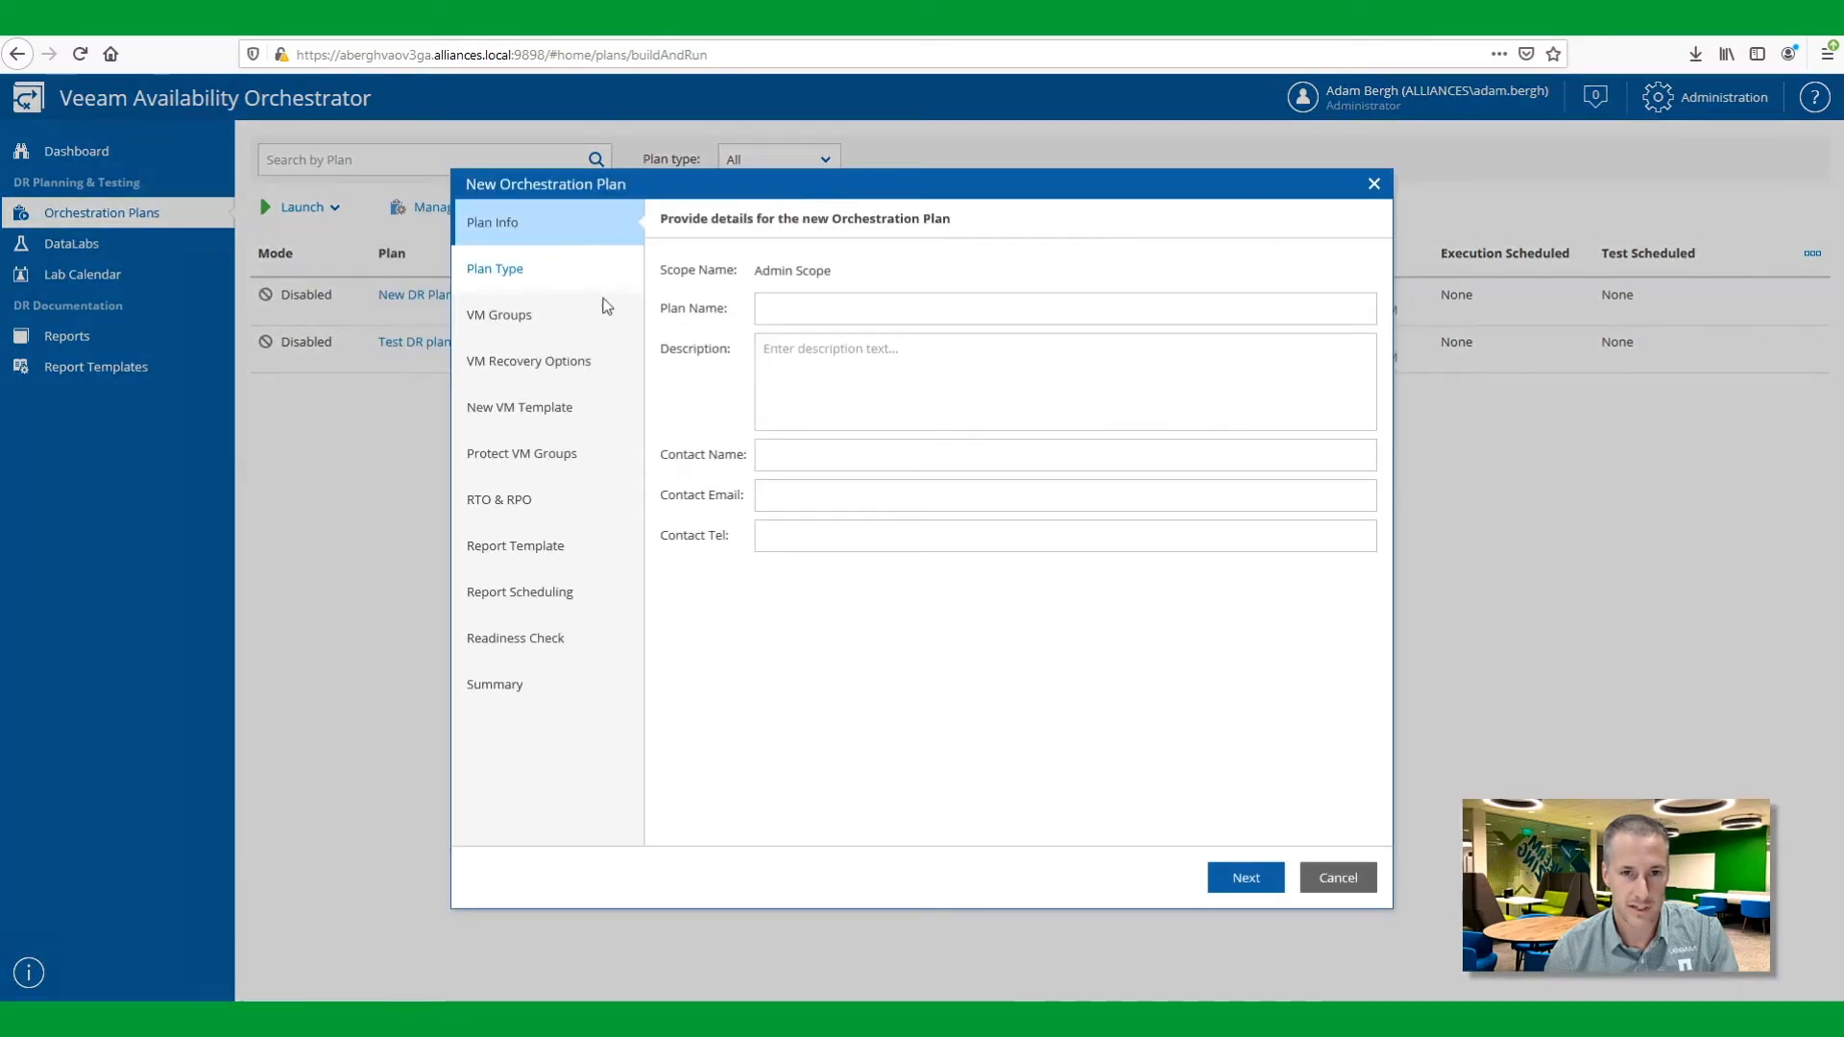
click(788, 307)
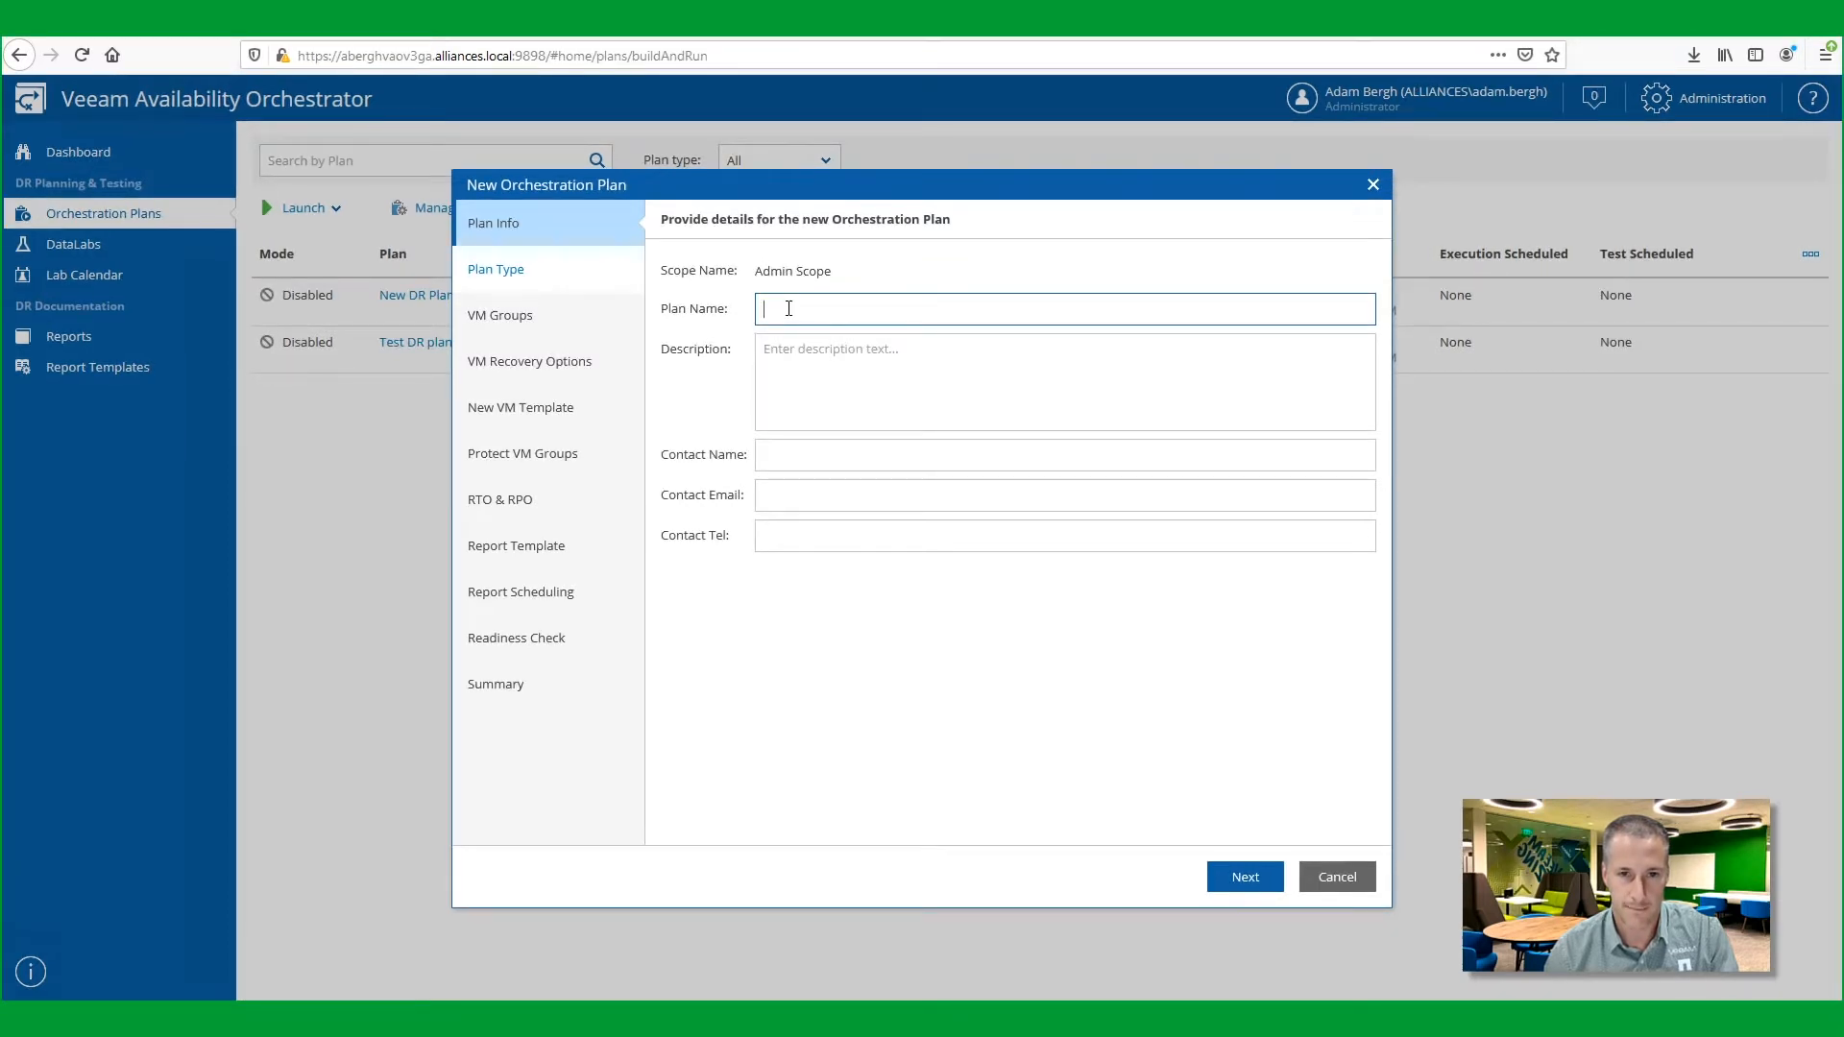
text(Neta)
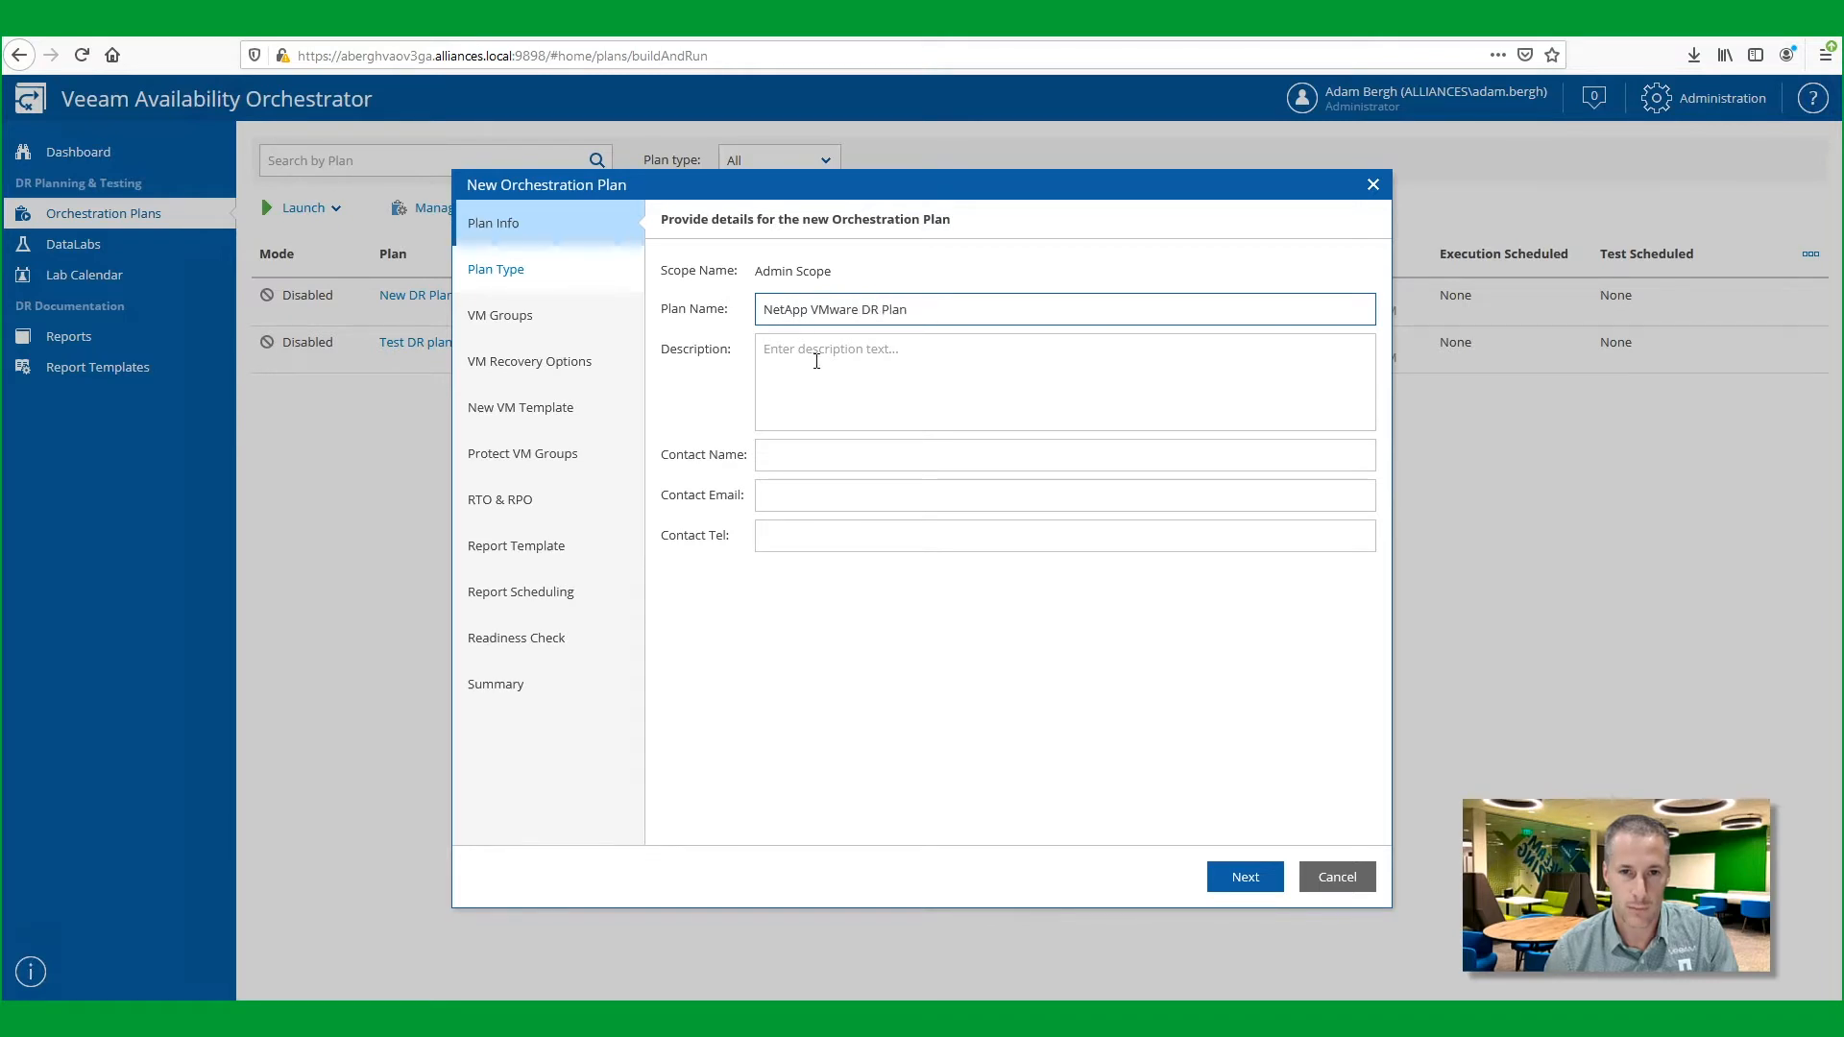
click(1232, 890)
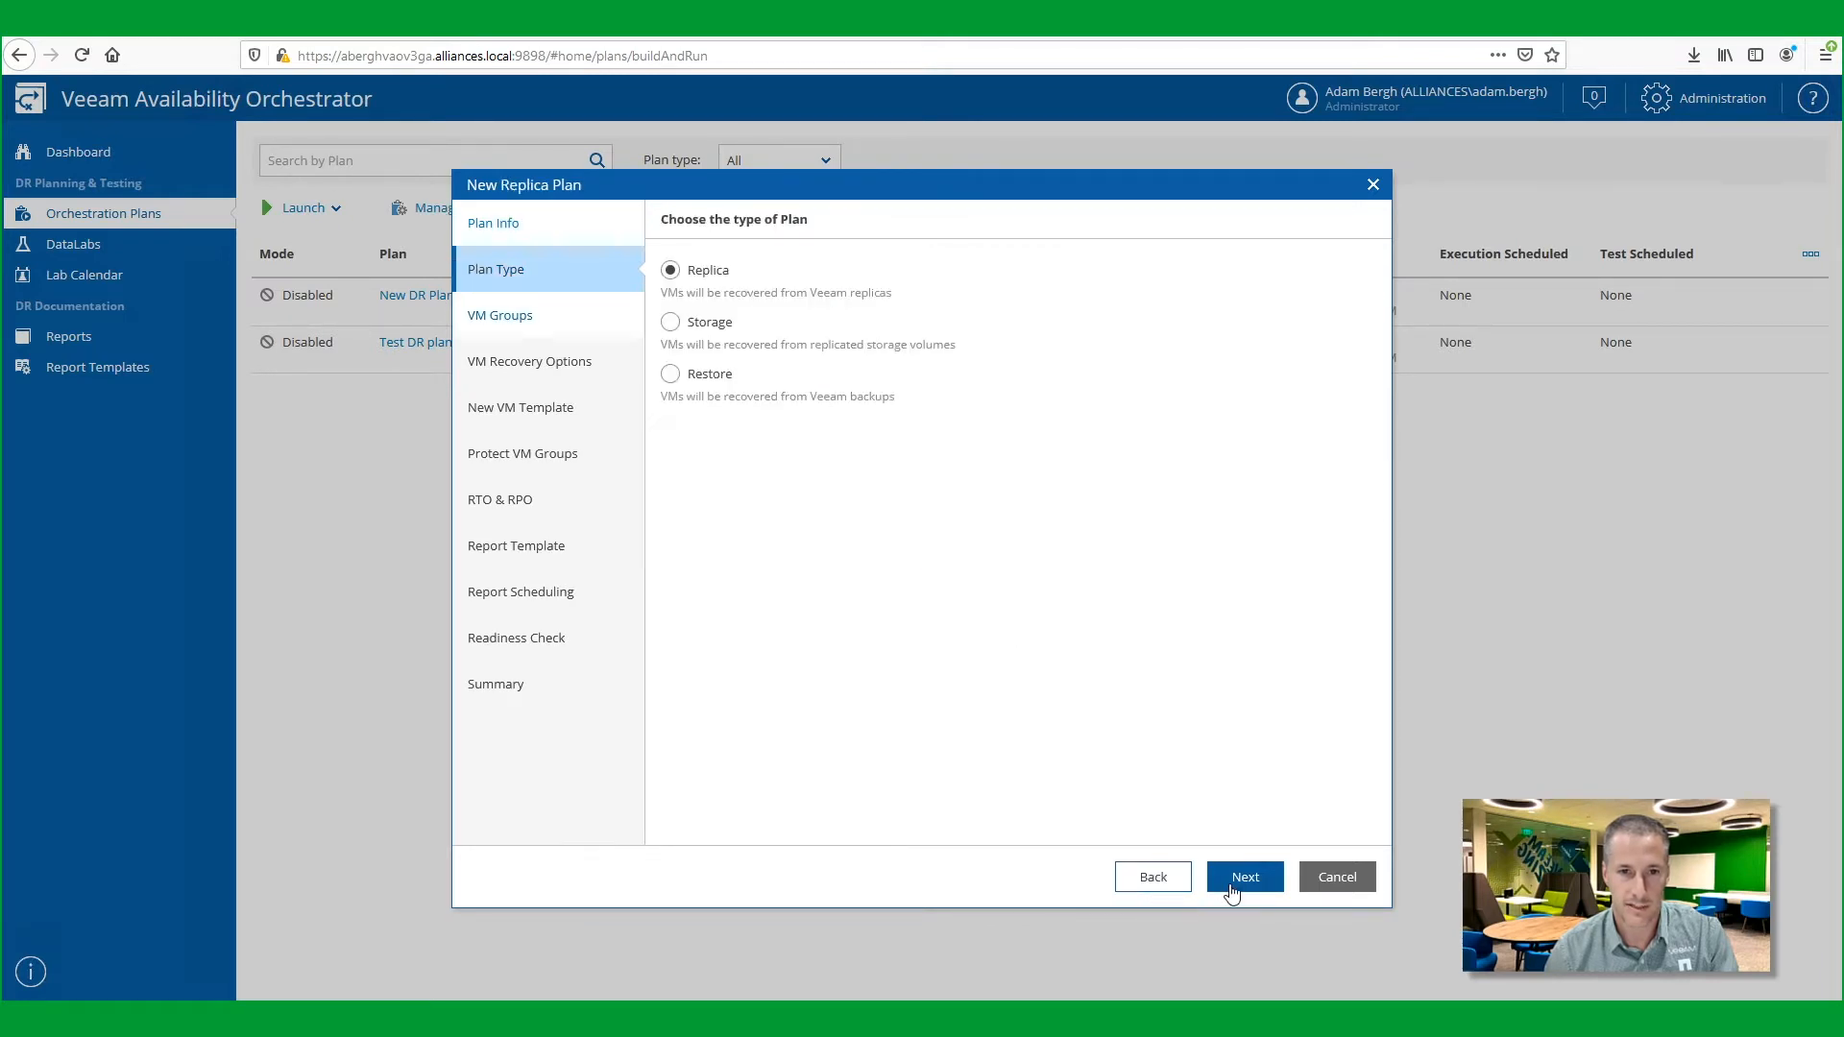
click(672, 323)
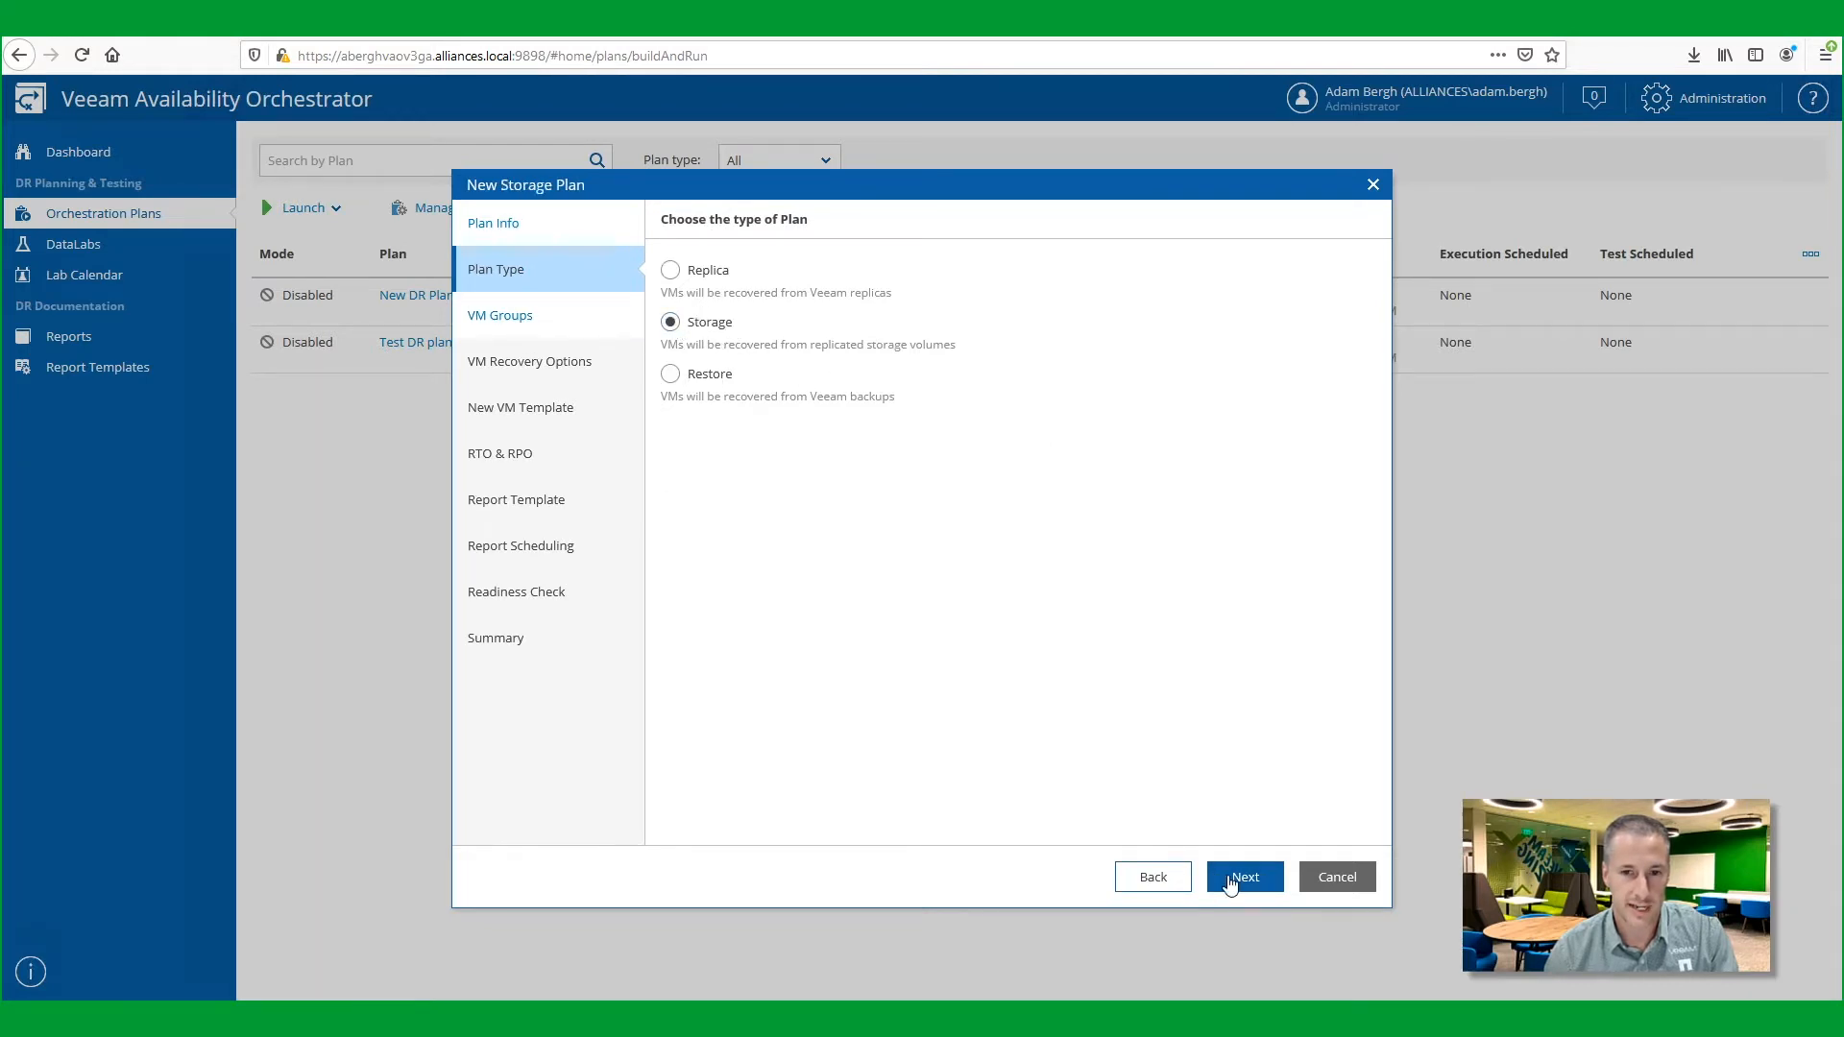
click(1240, 877)
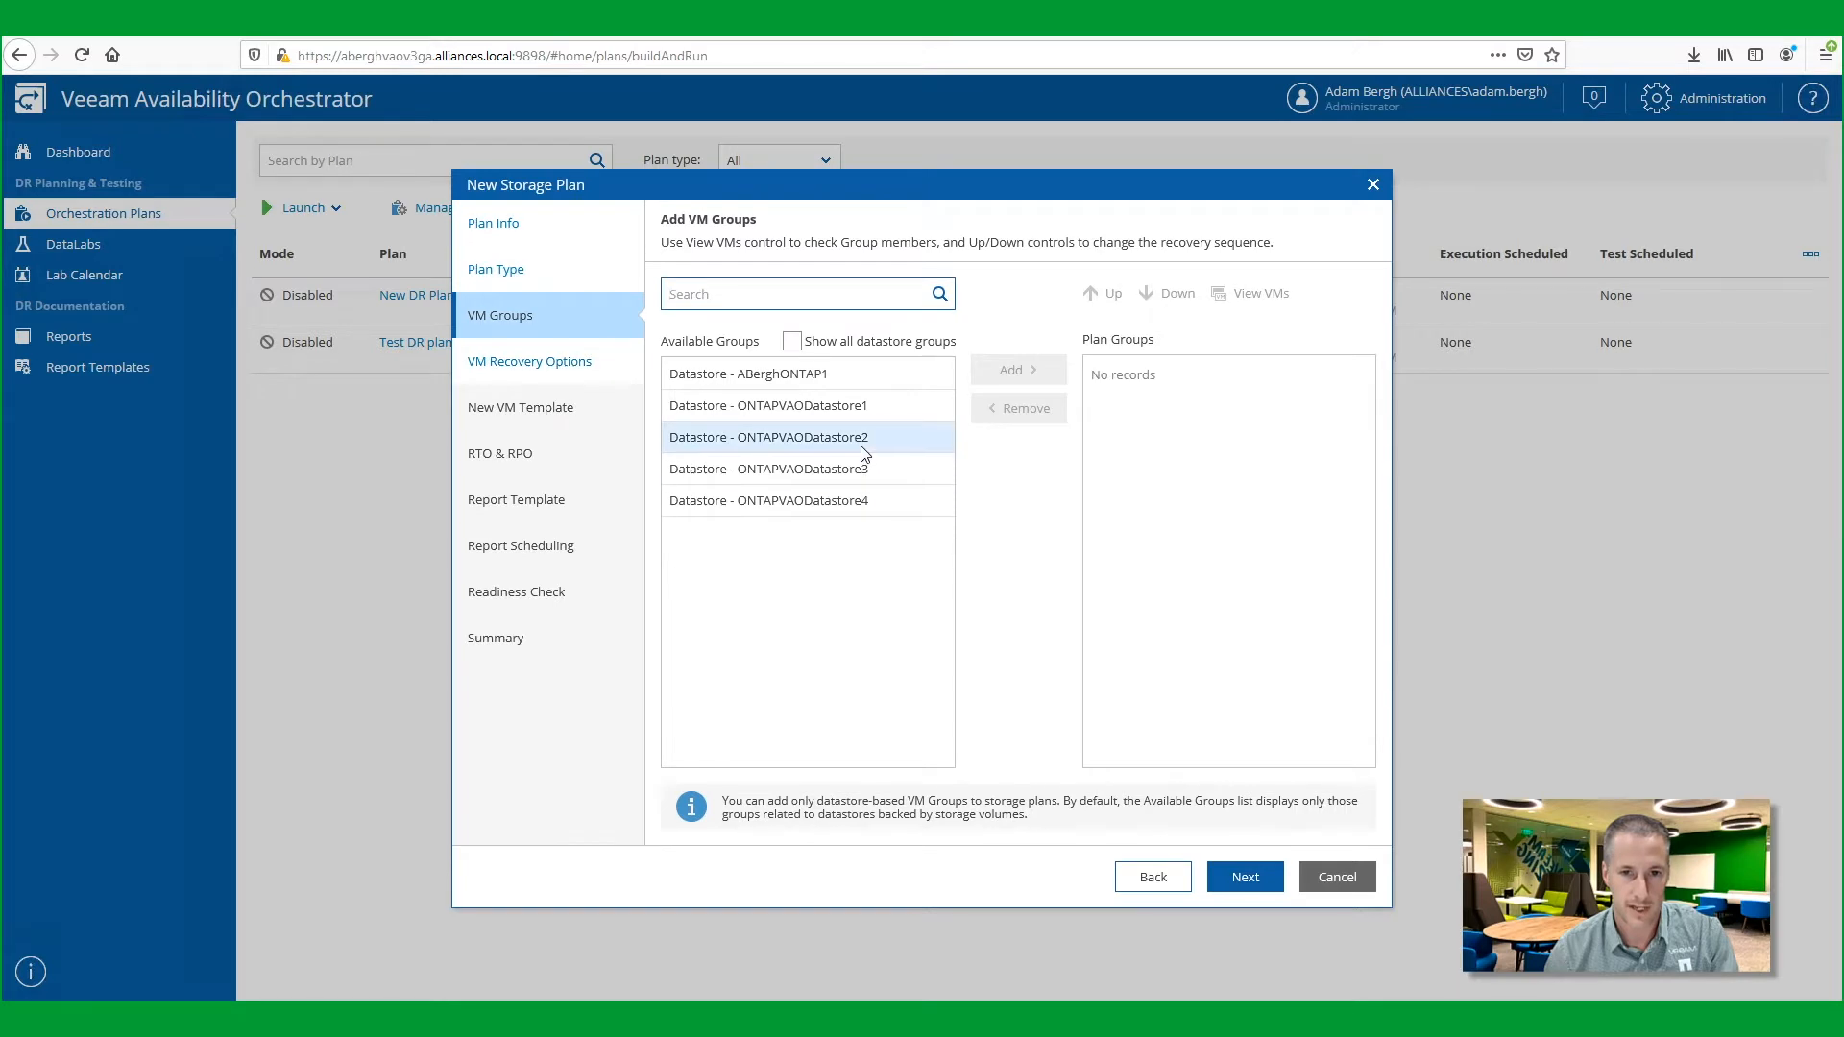
- Add the datastore groups ONTAPVAODatastore1 through ONTAPVAODatastore4 to the plan's VM groups
click(877, 408)
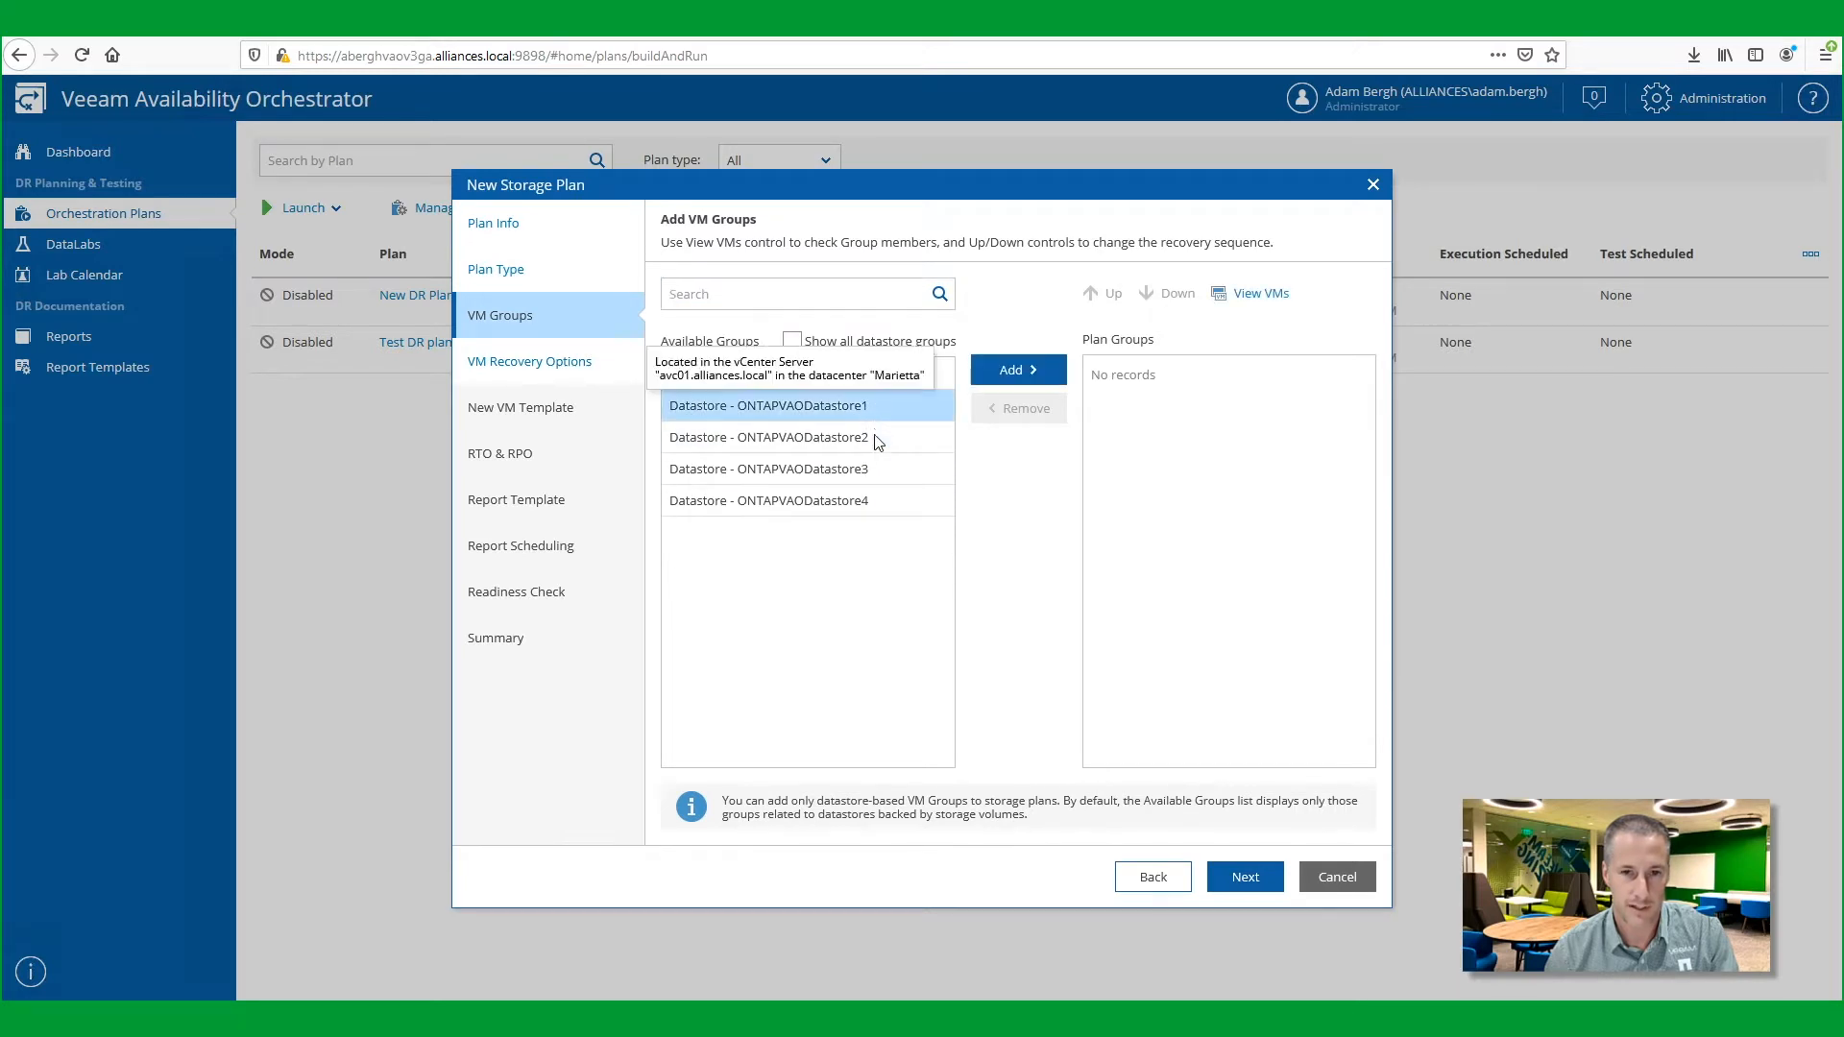
shift+click(881, 509)
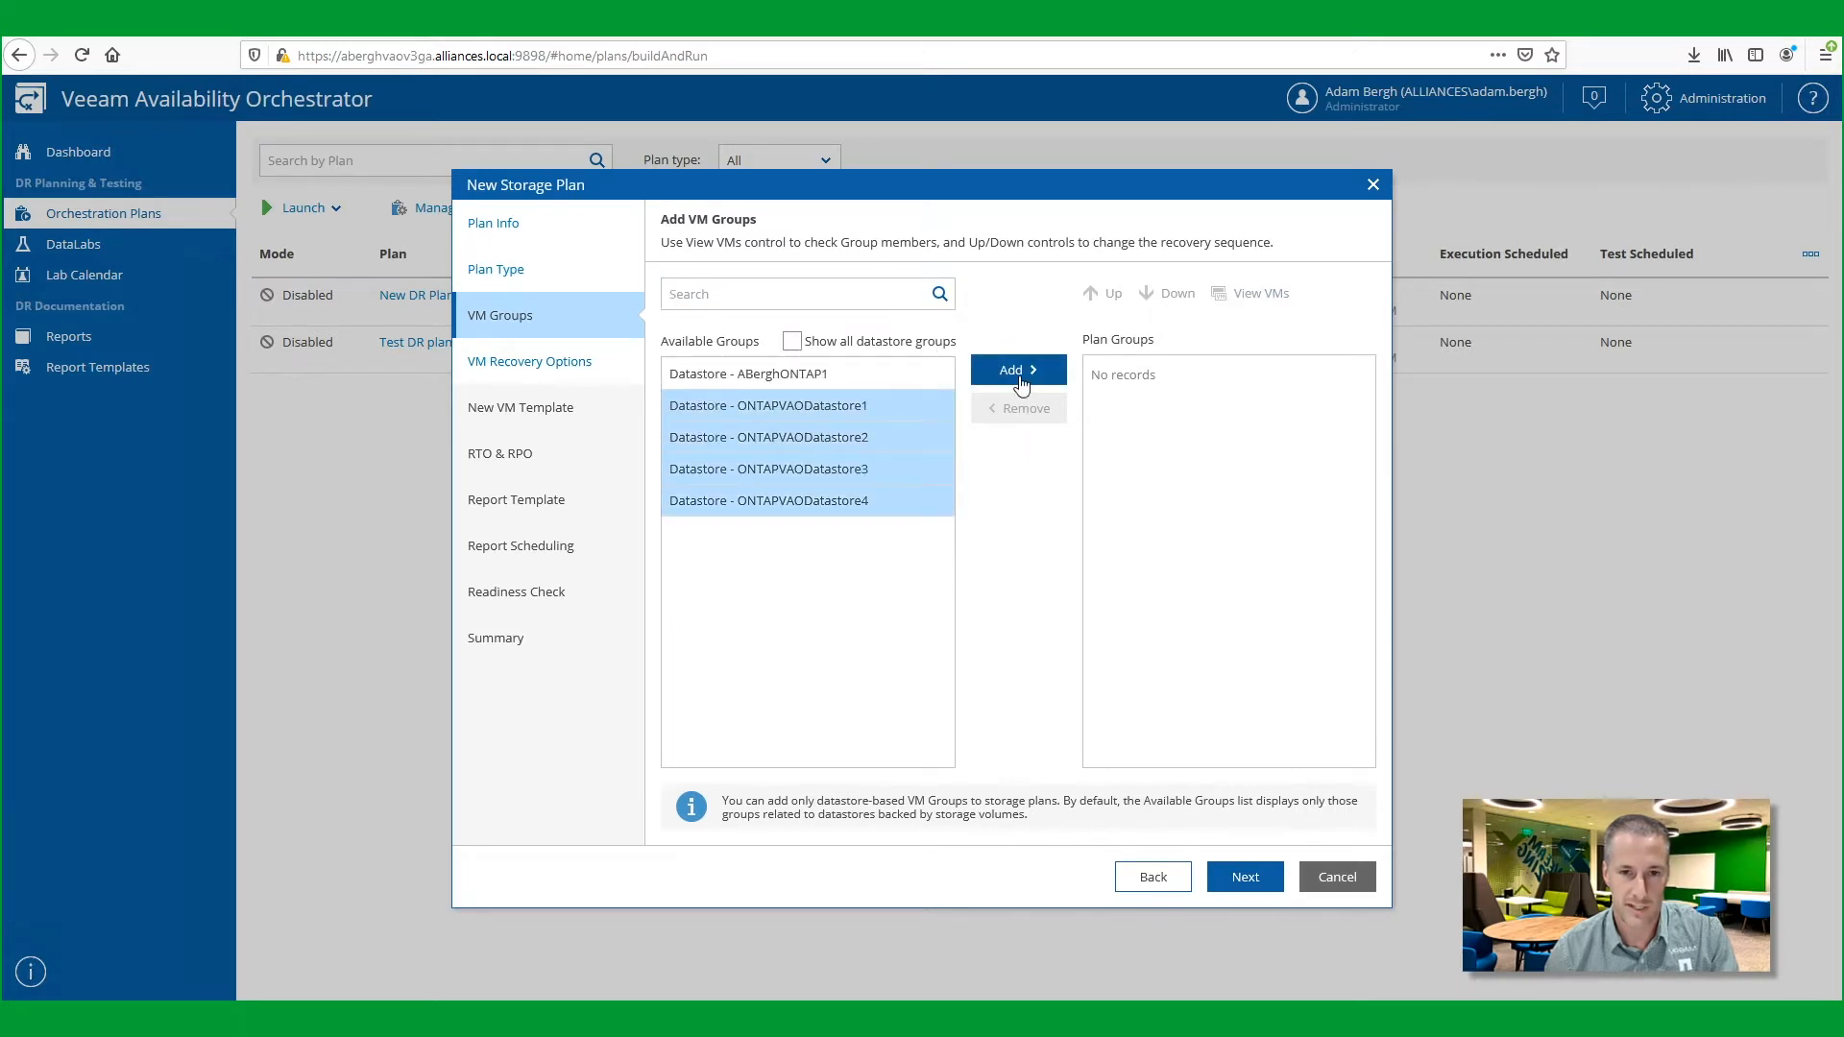
click(1021, 384)
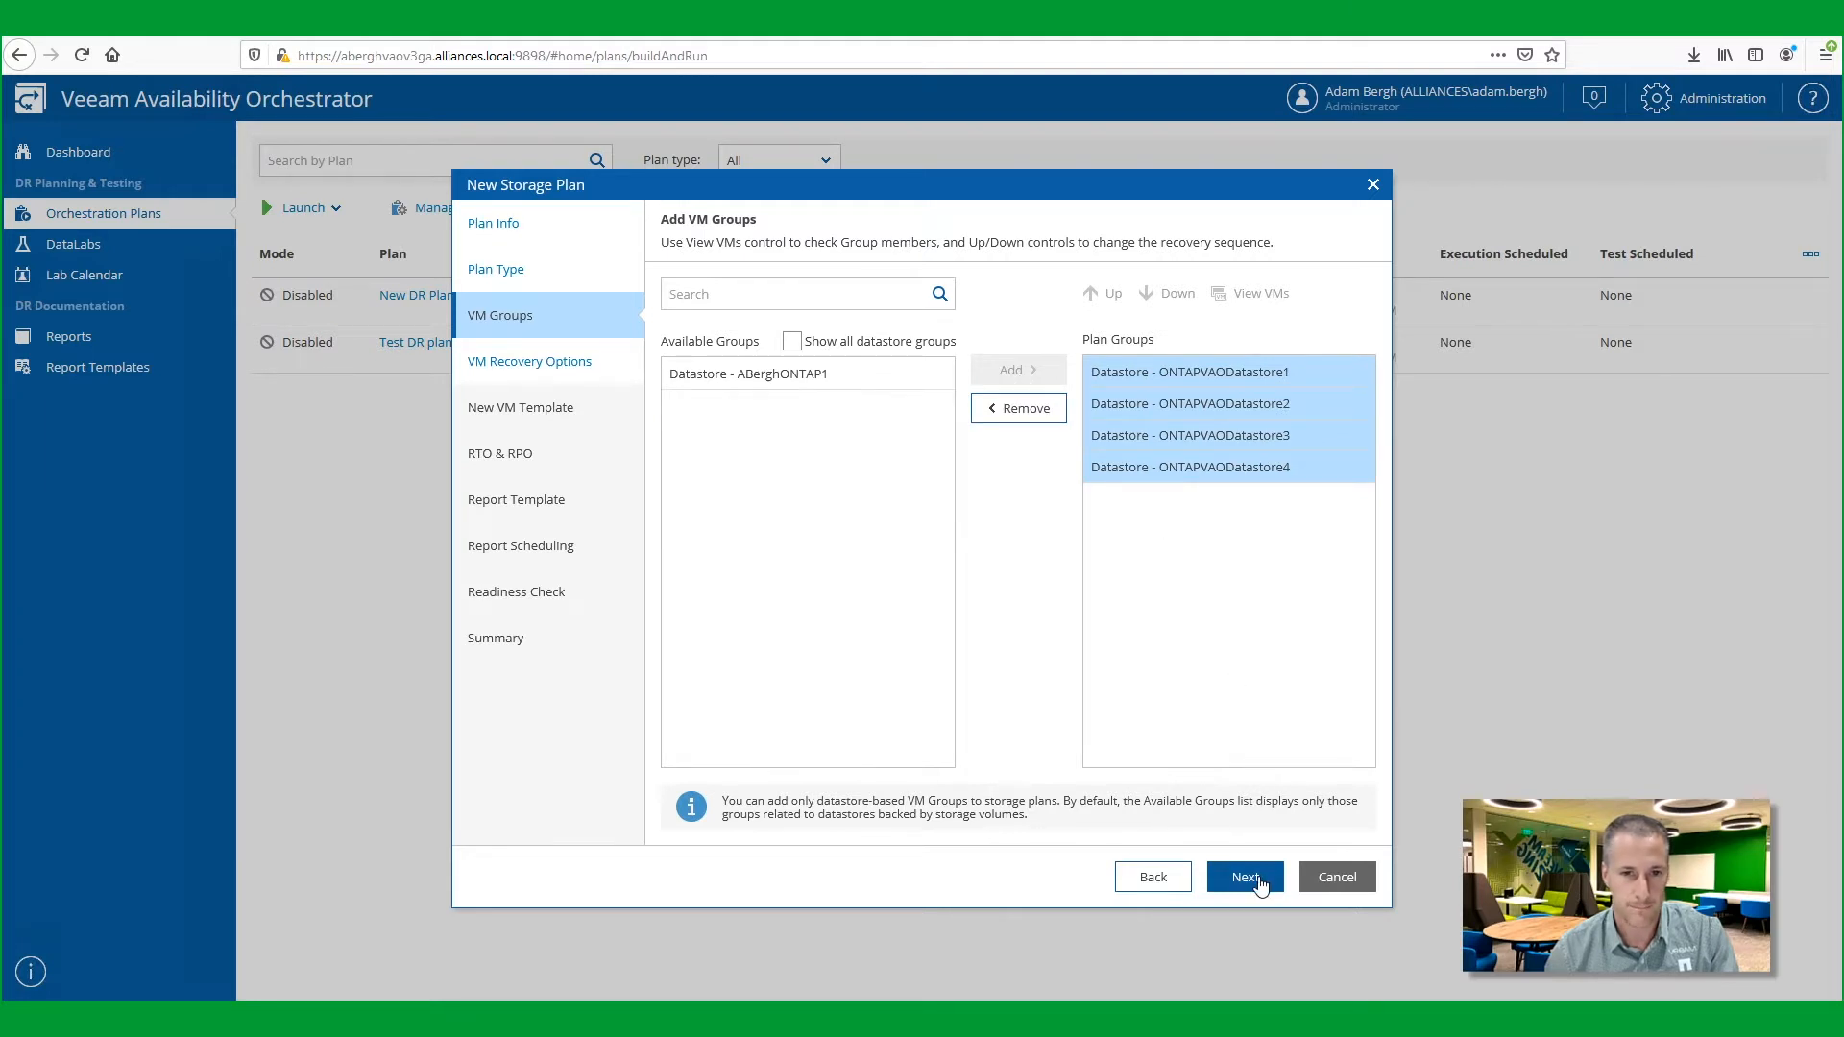
click(1261, 886)
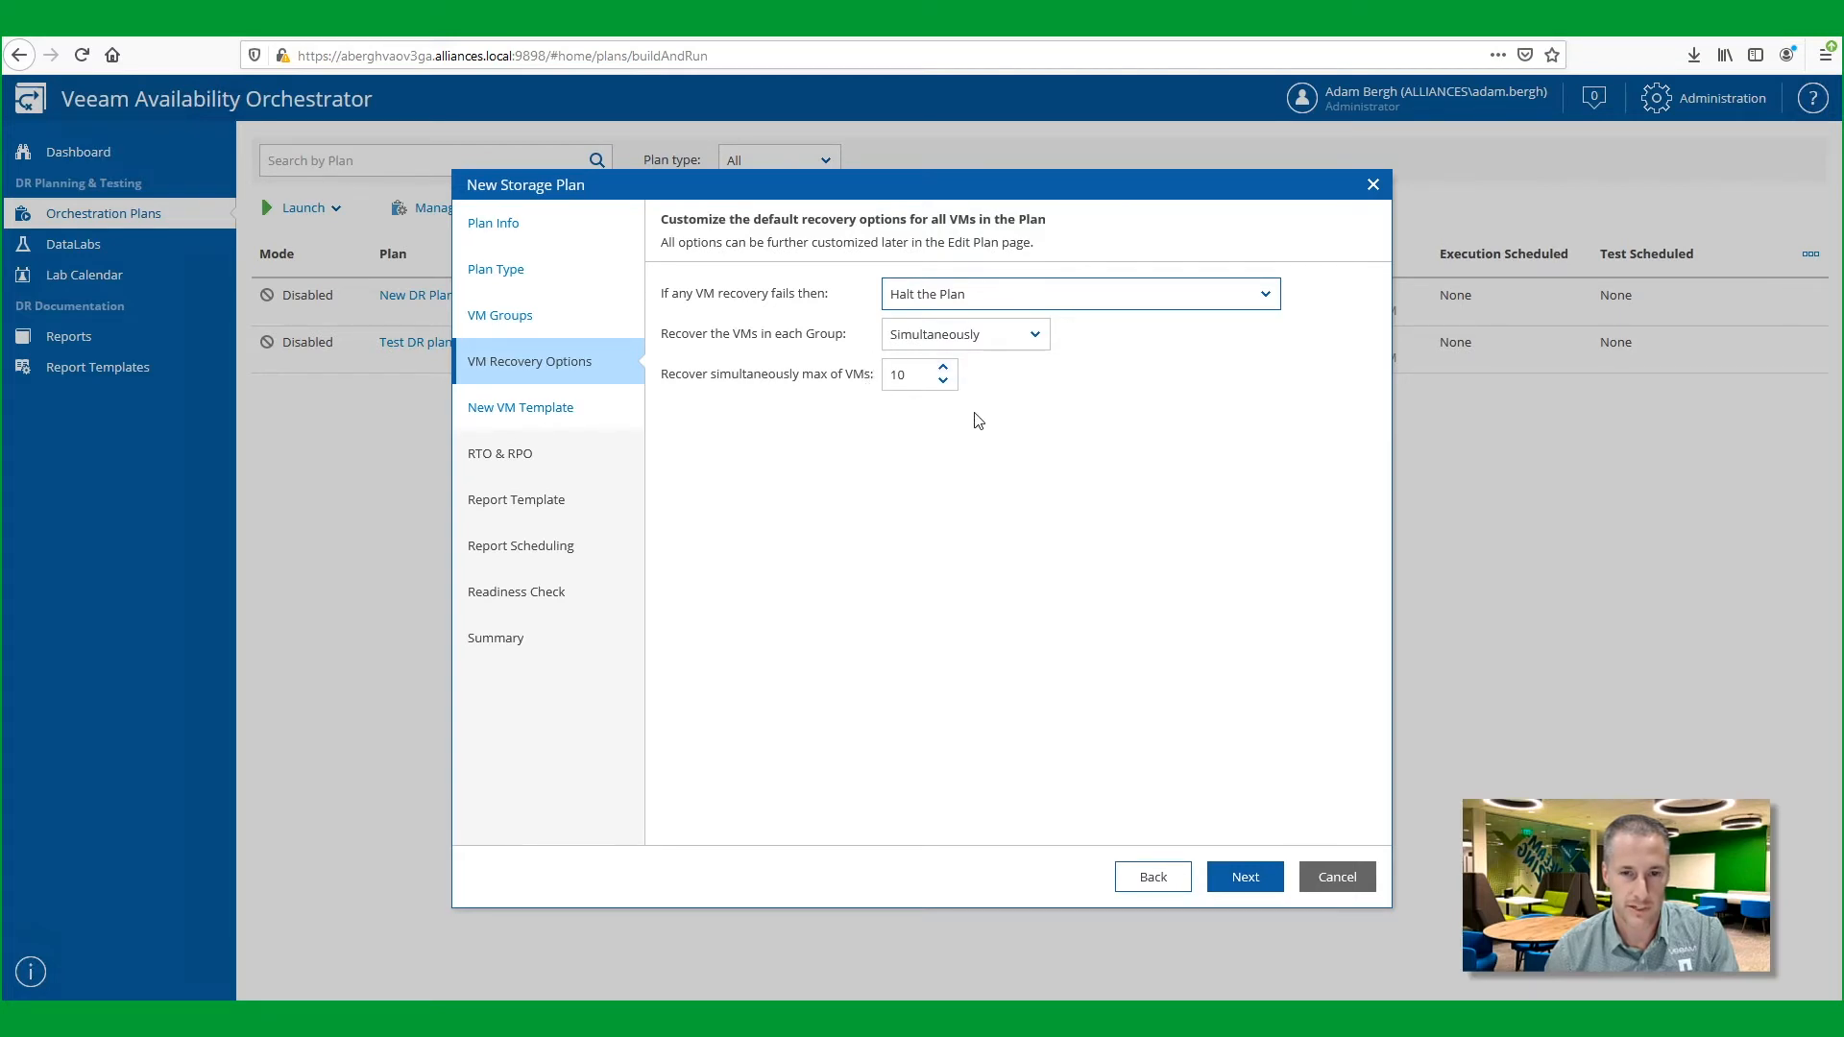
- Accept the default VM recovery options and keep Register VM and Check VM Heartbeat as the New VM Template steps
click(1239, 885)
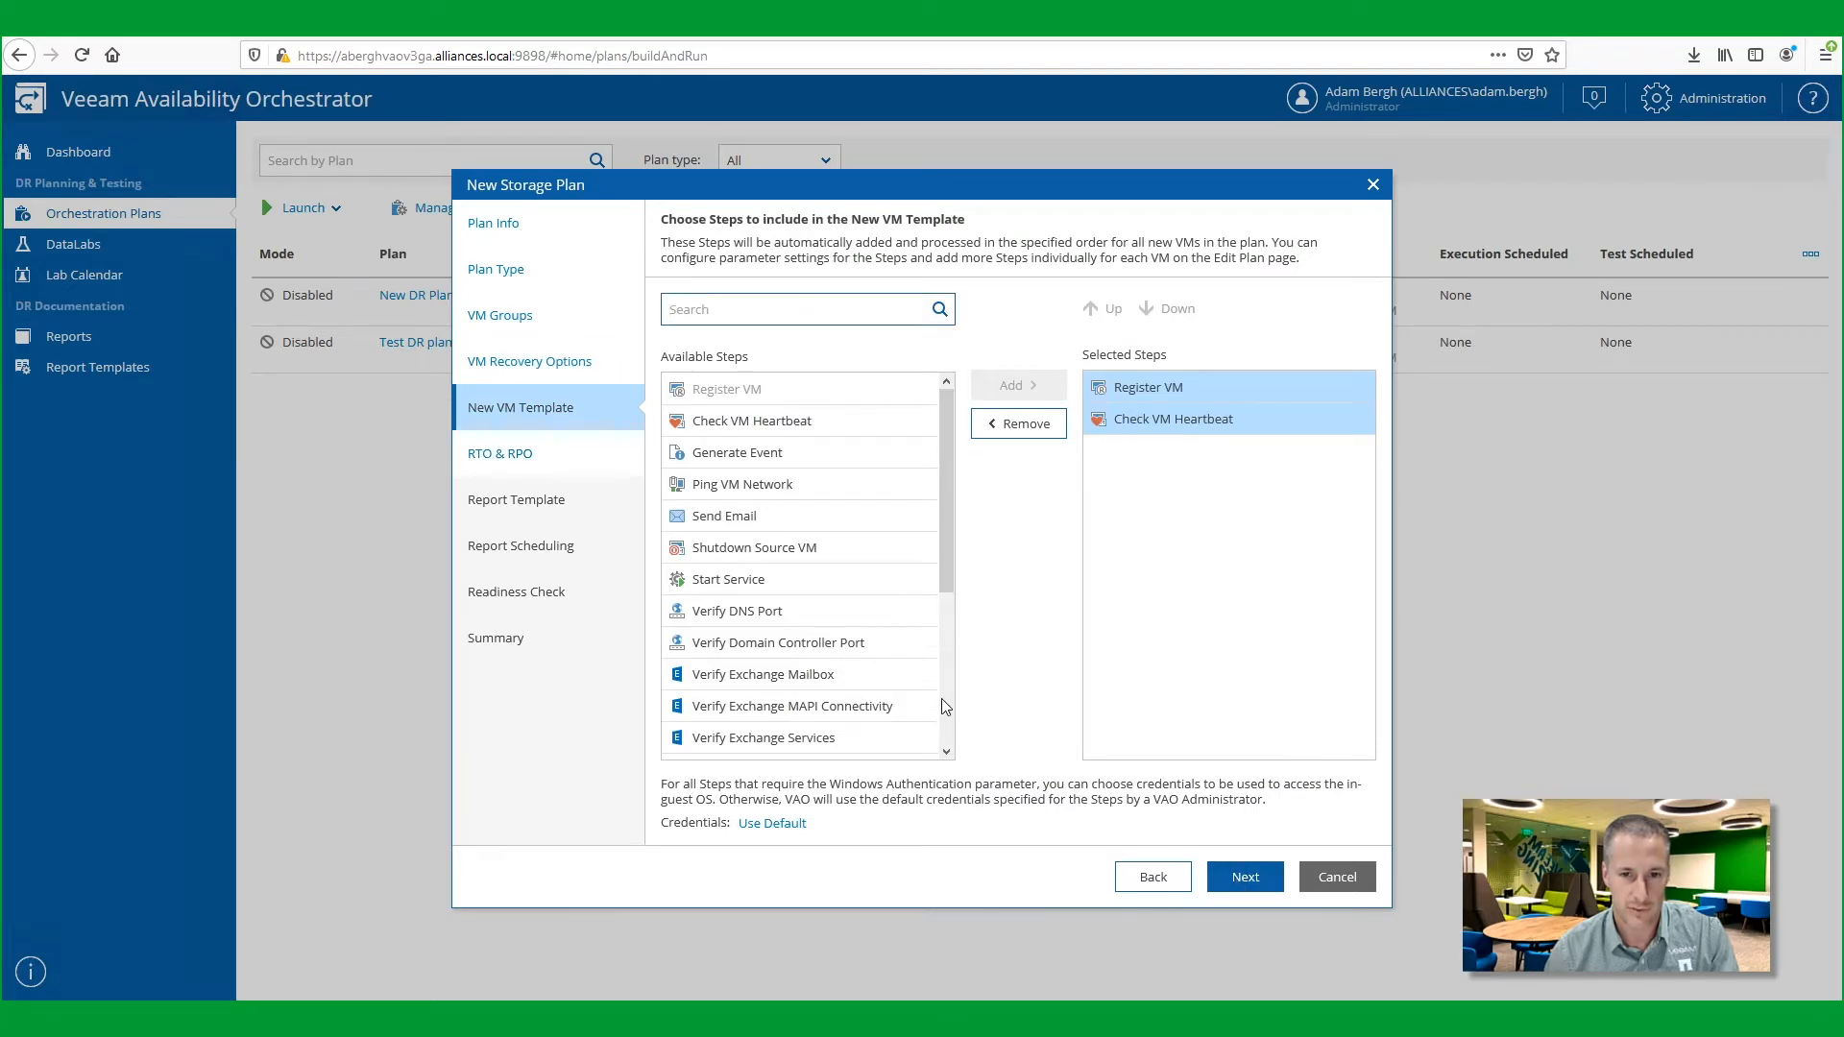
click(948, 753)
scroll(949, 758, down, 5)
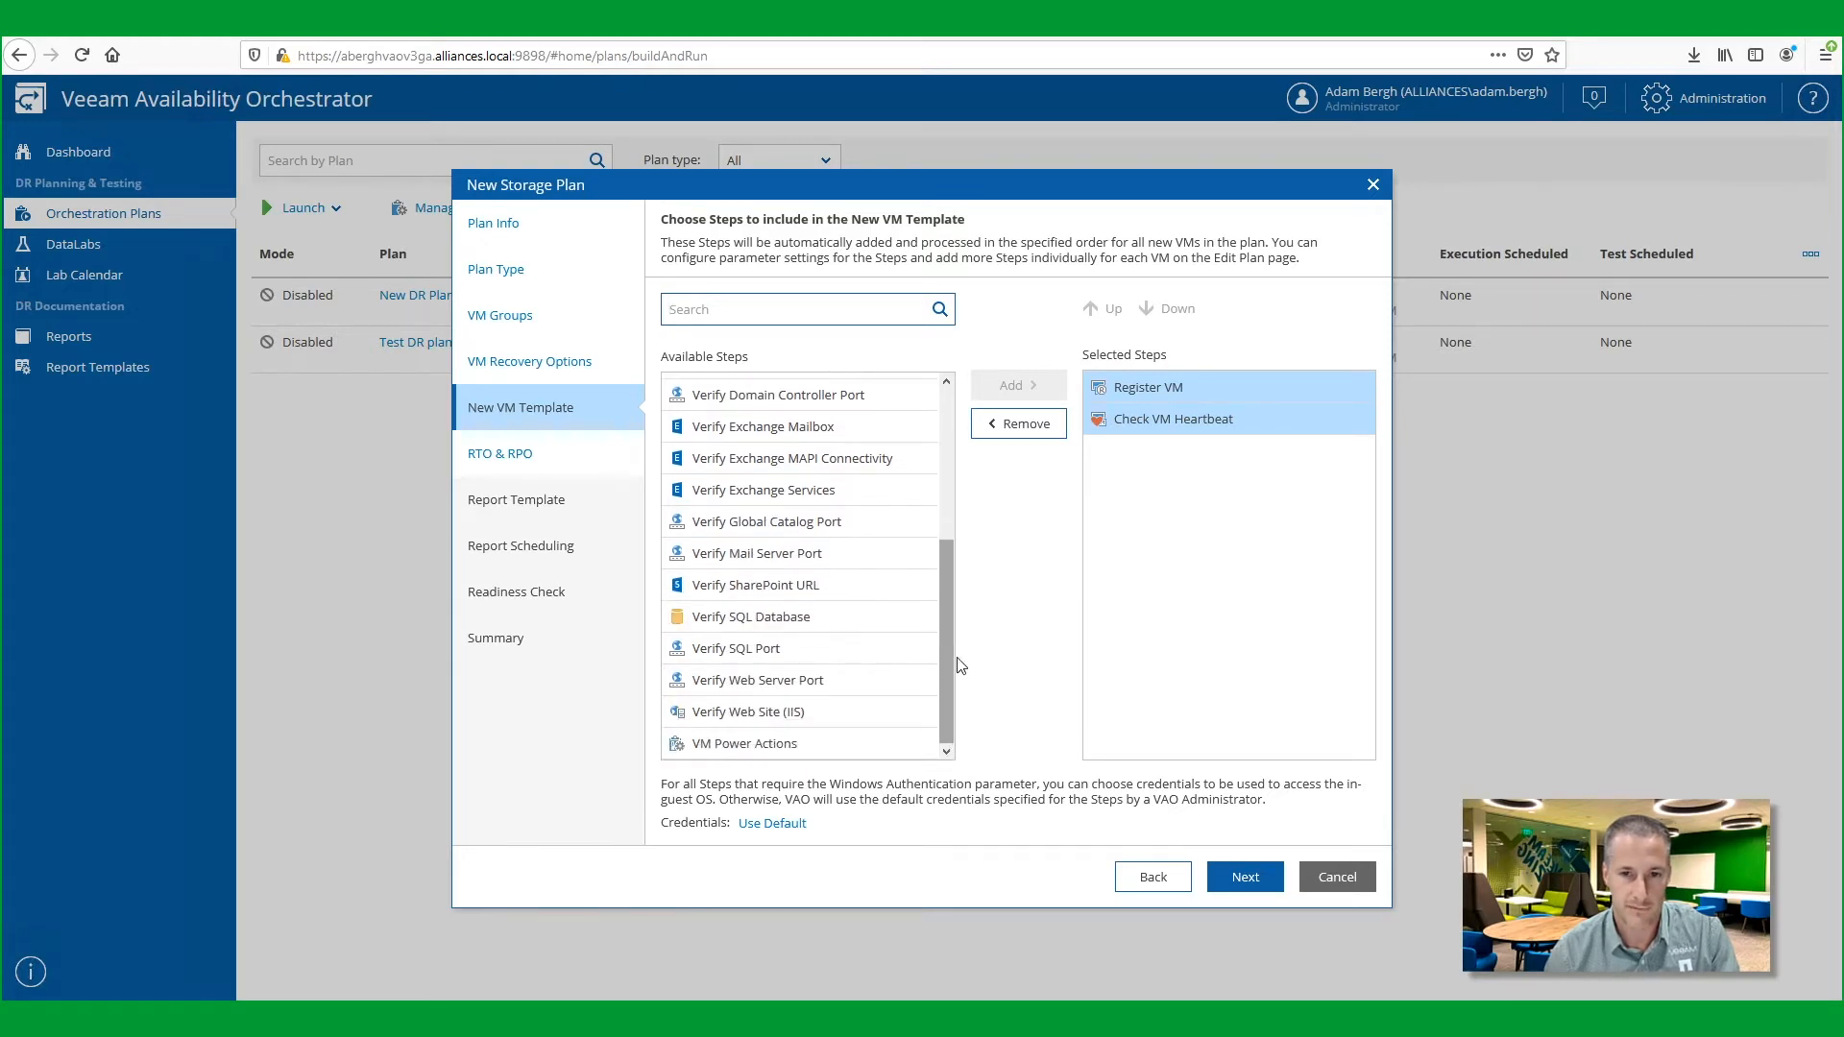
drag(958, 662, 962, 507)
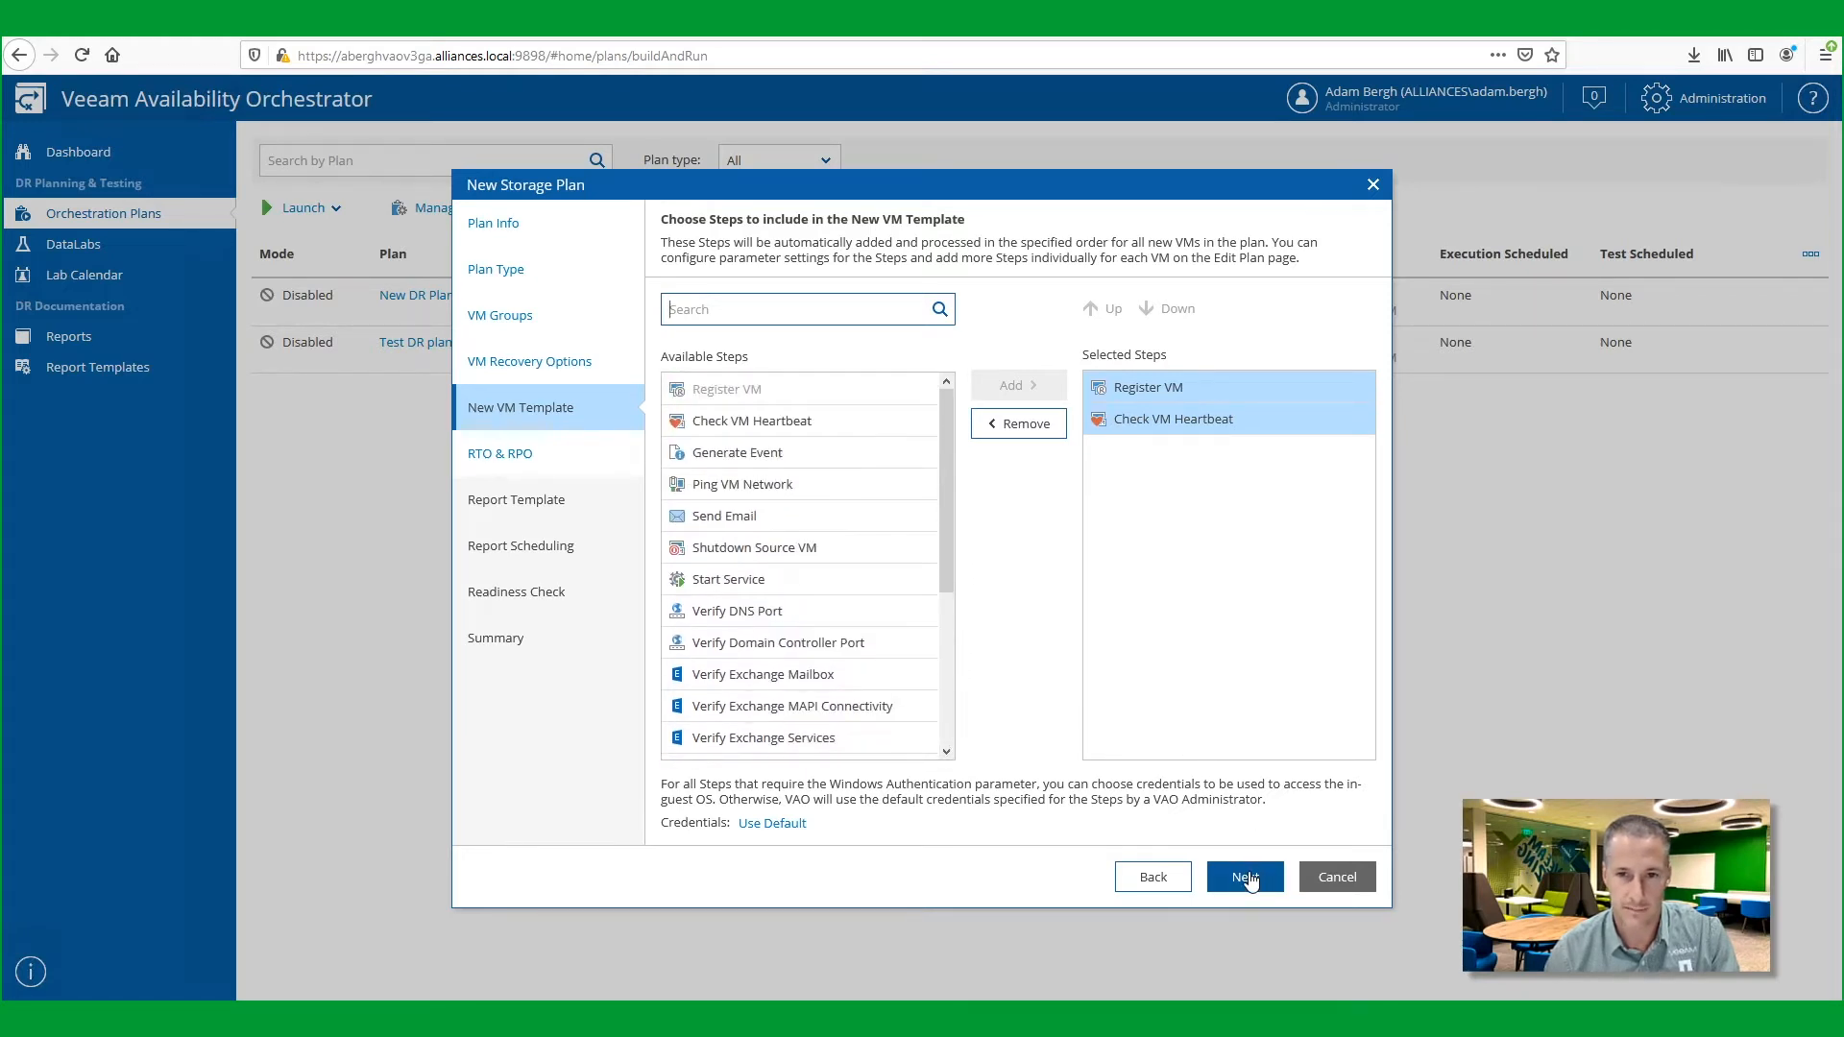
click(1245, 877)
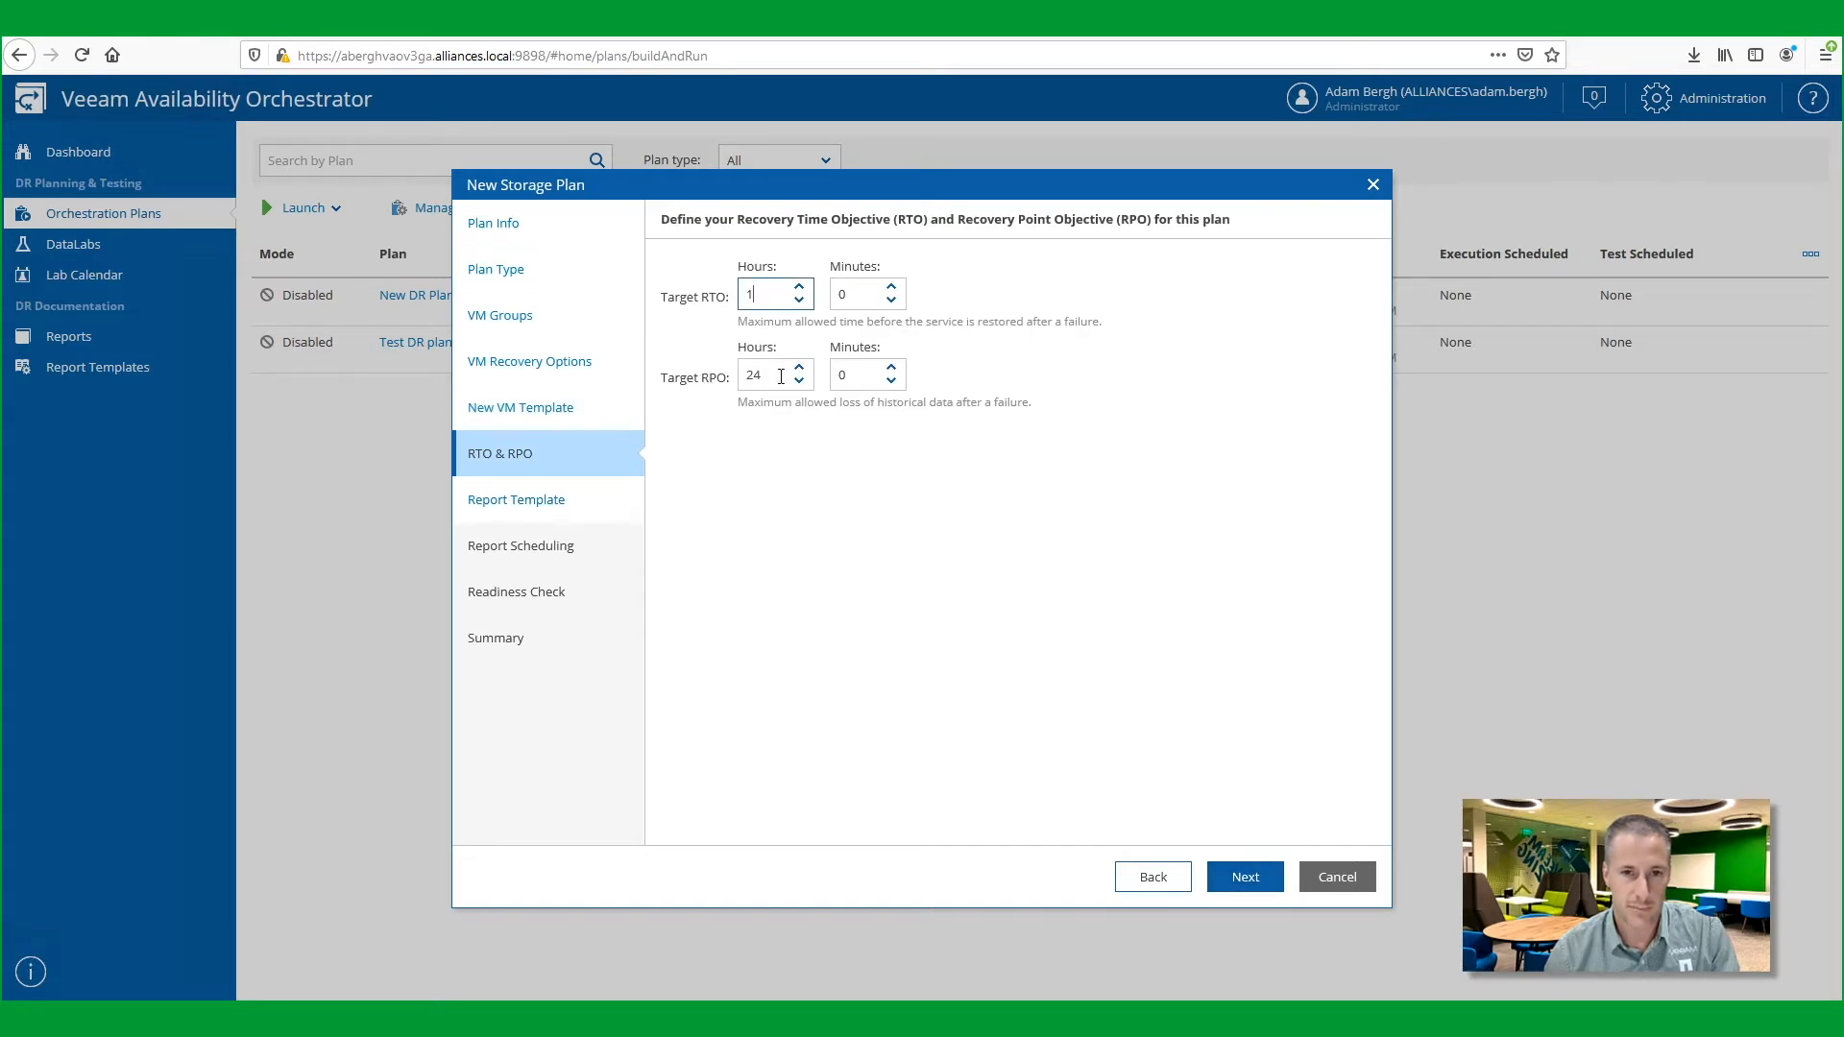
- Set the plan's target RTO to 0 hours 30 minutes and its target RPO to 2 hours
click(739, 376)
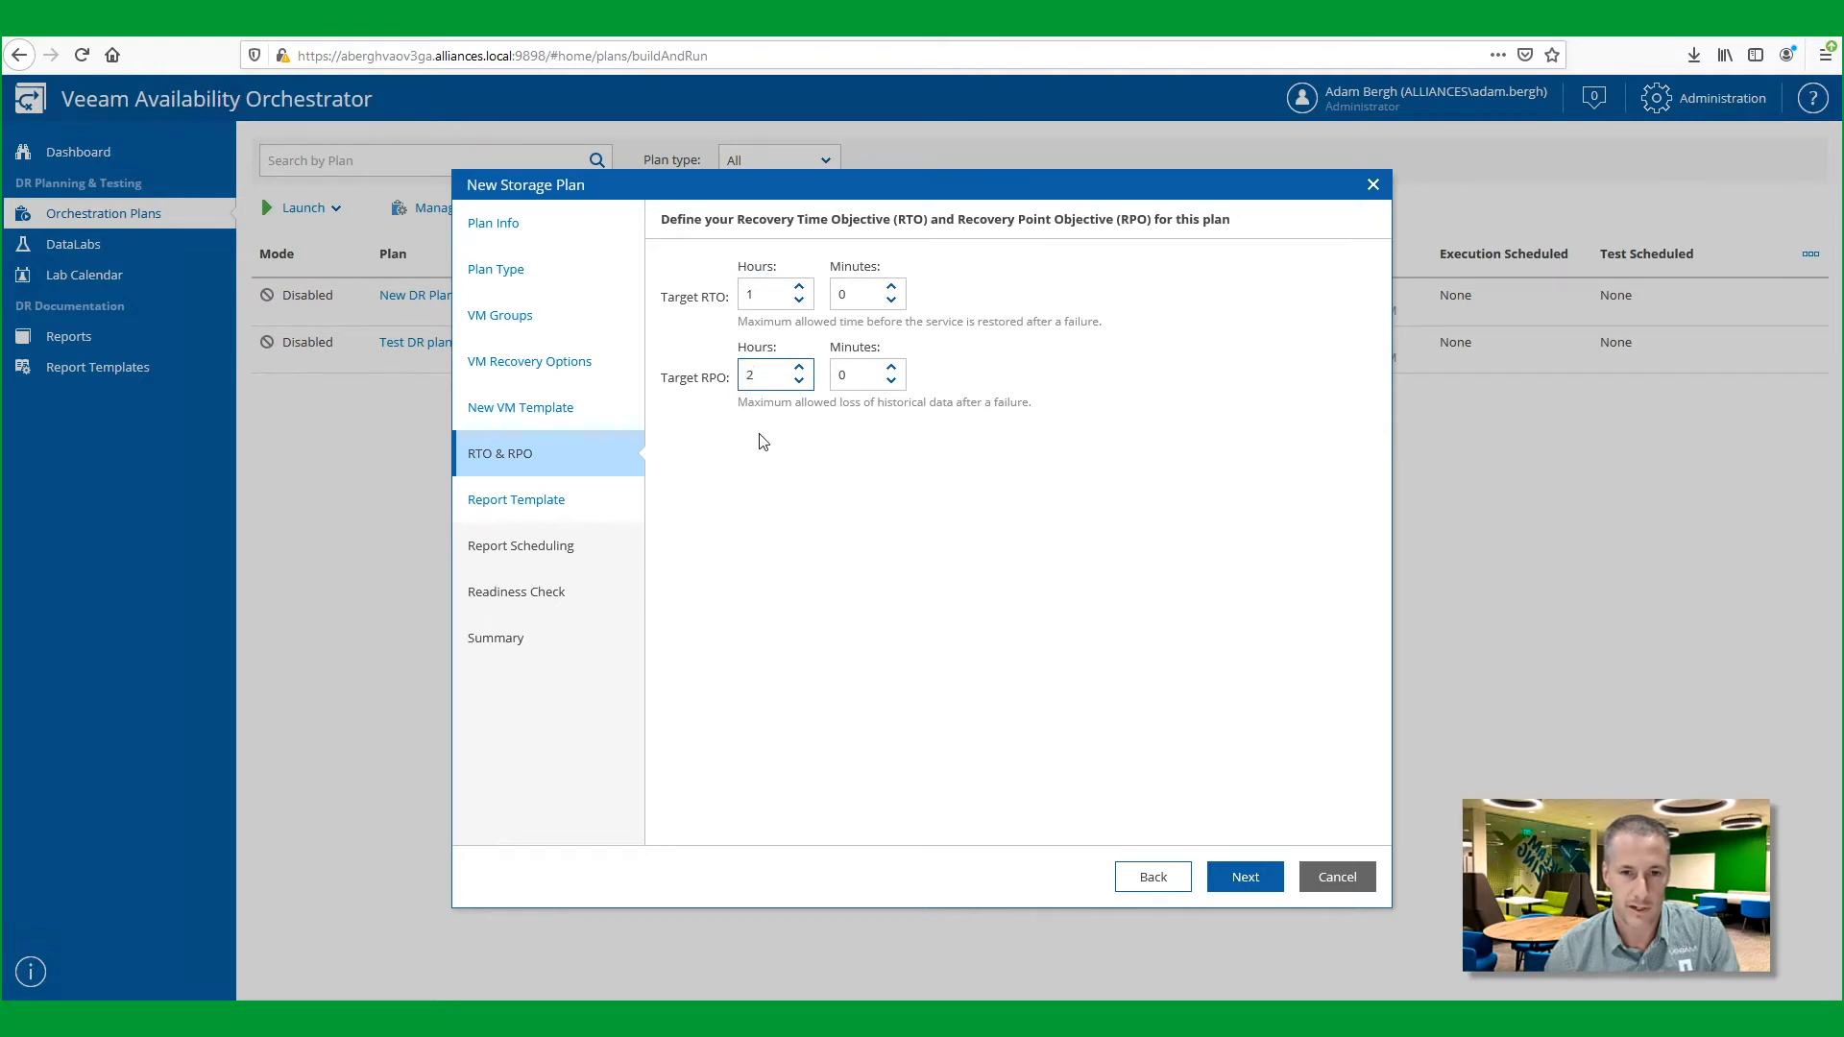
text(2)
double_click(837, 297)
text(30)
click(868, 547)
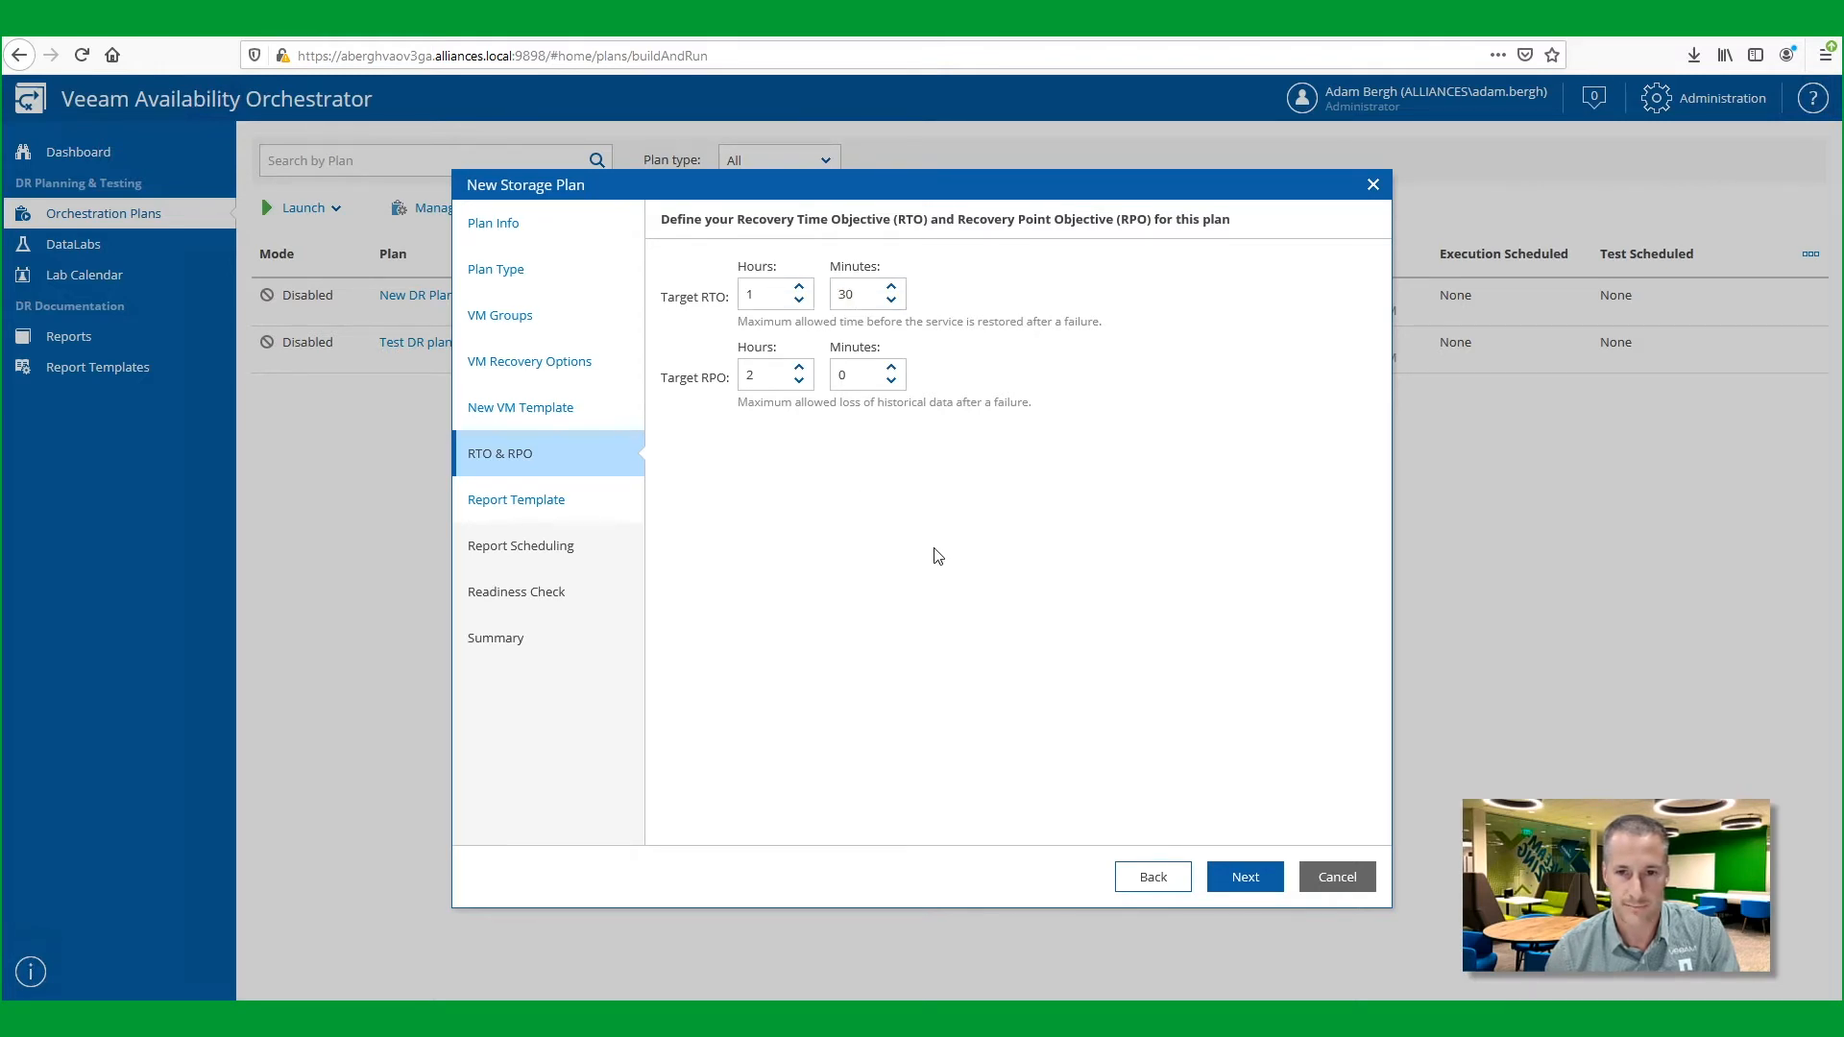
click(800, 300)
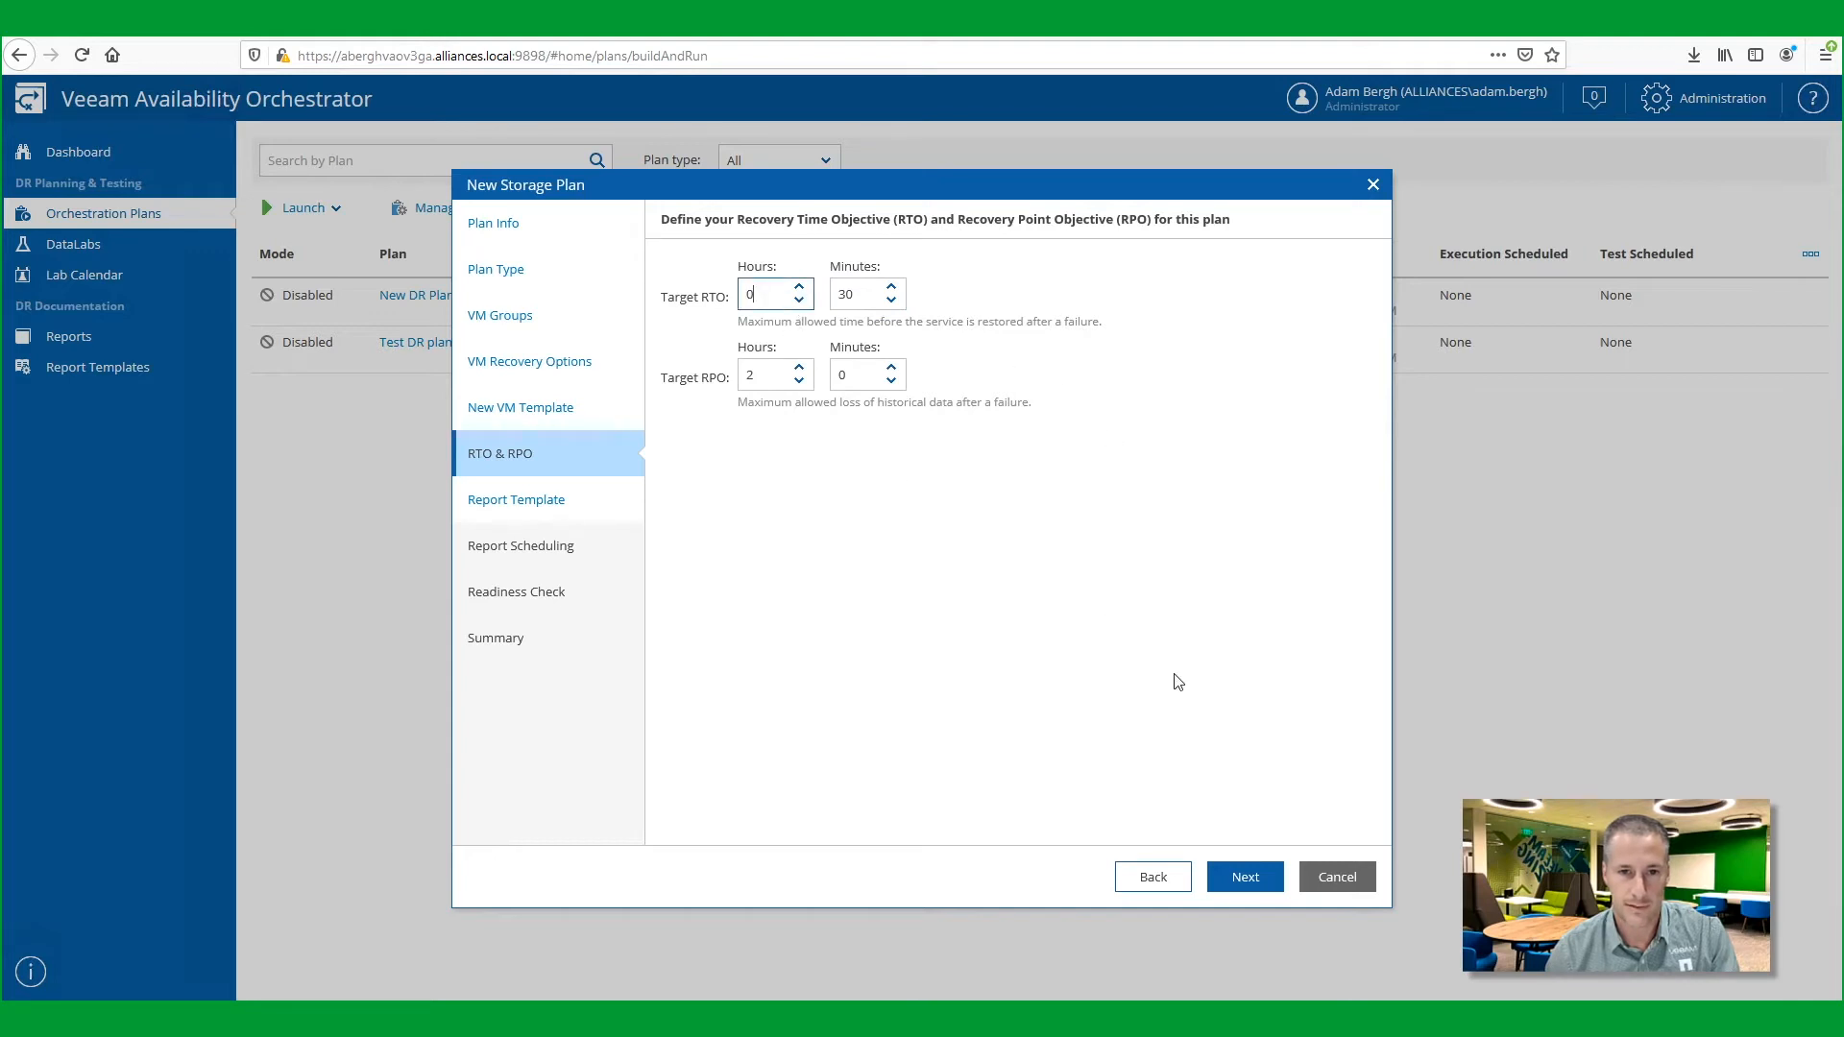
click(1254, 878)
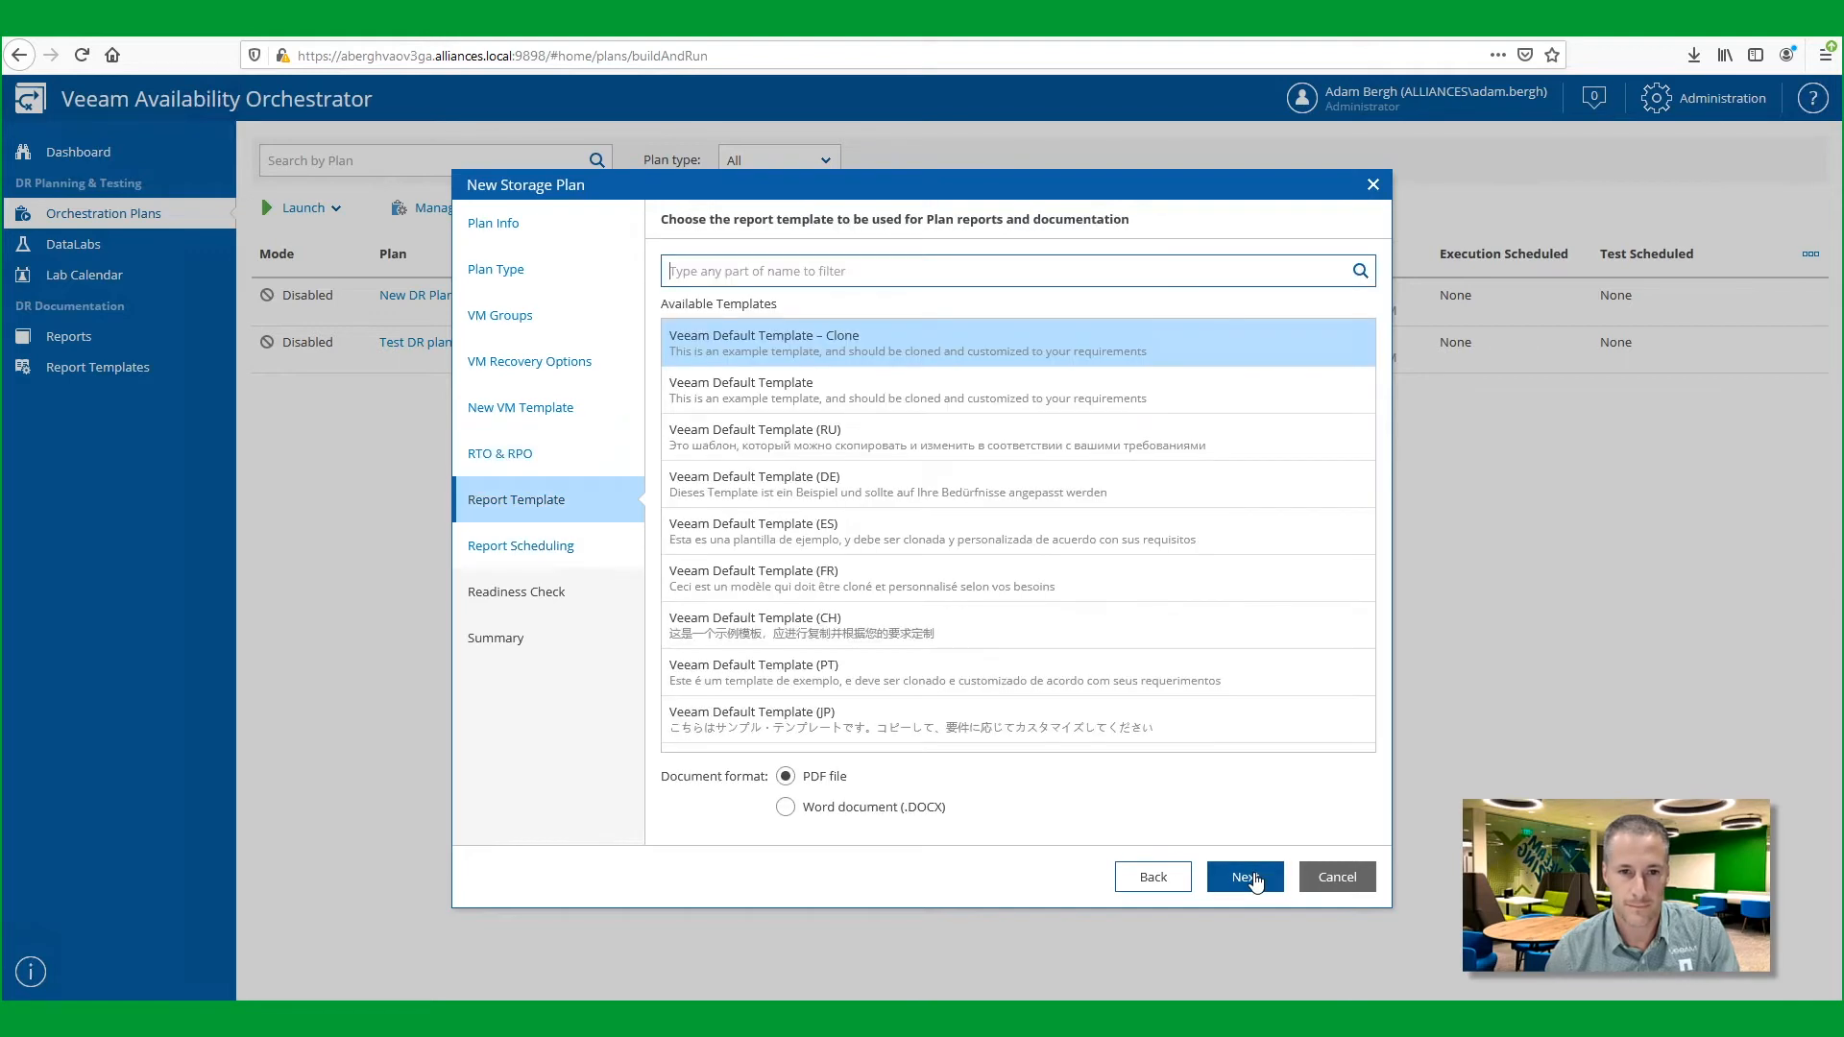
- Choose the Veeam Default Template for plan reports and keep the default report schedule and post-creation Readiness Check
click(888, 393)
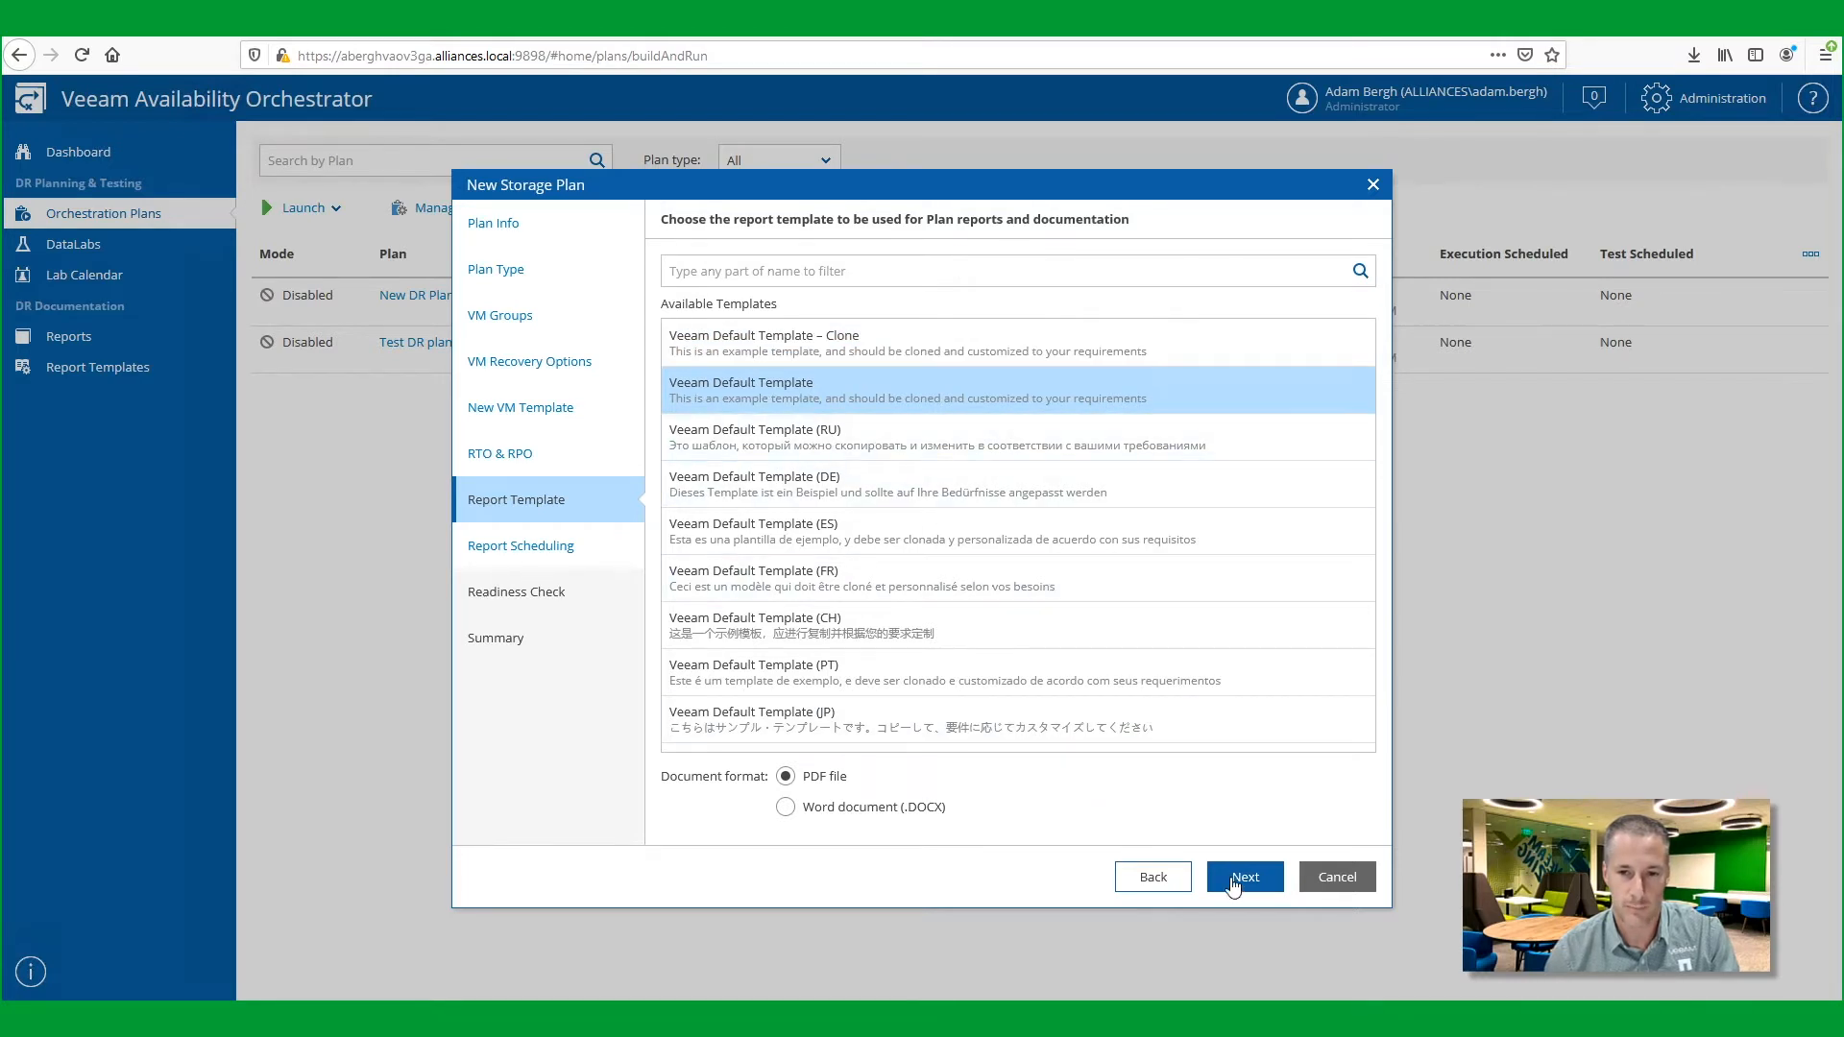
click(1238, 891)
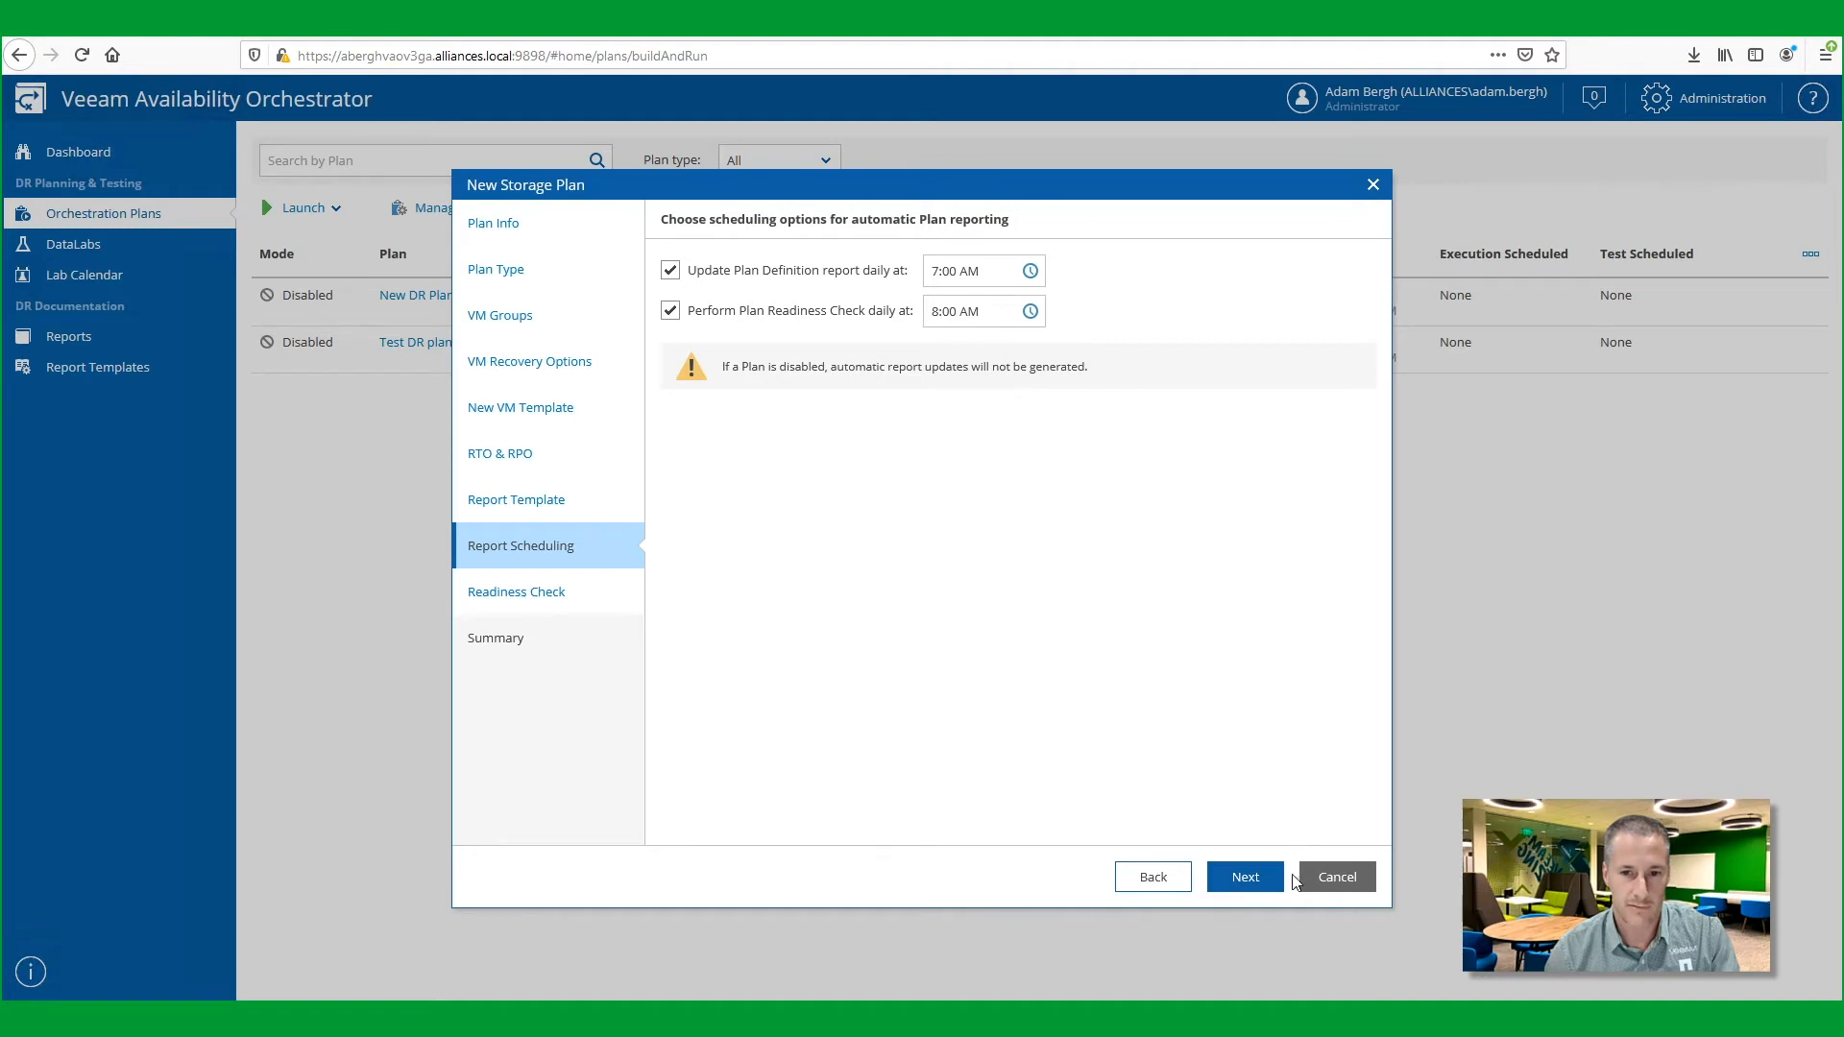
click(1260, 880)
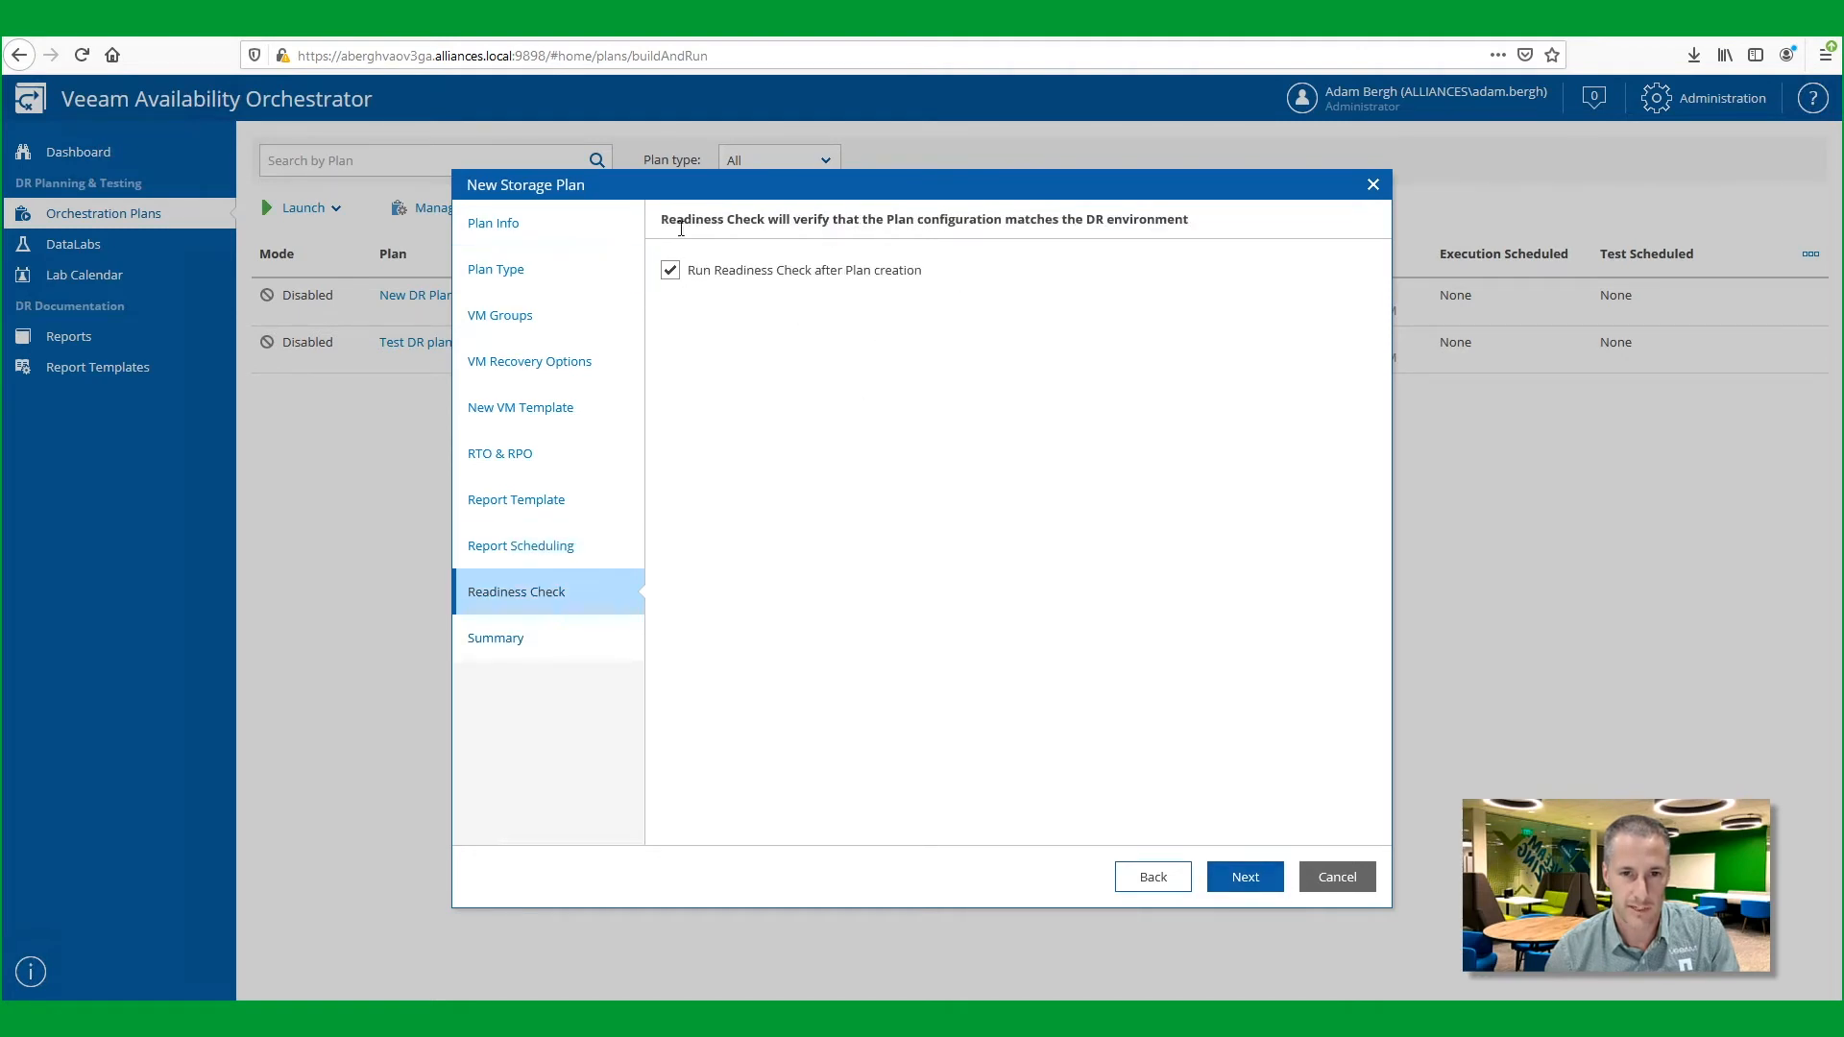
click(1258, 894)
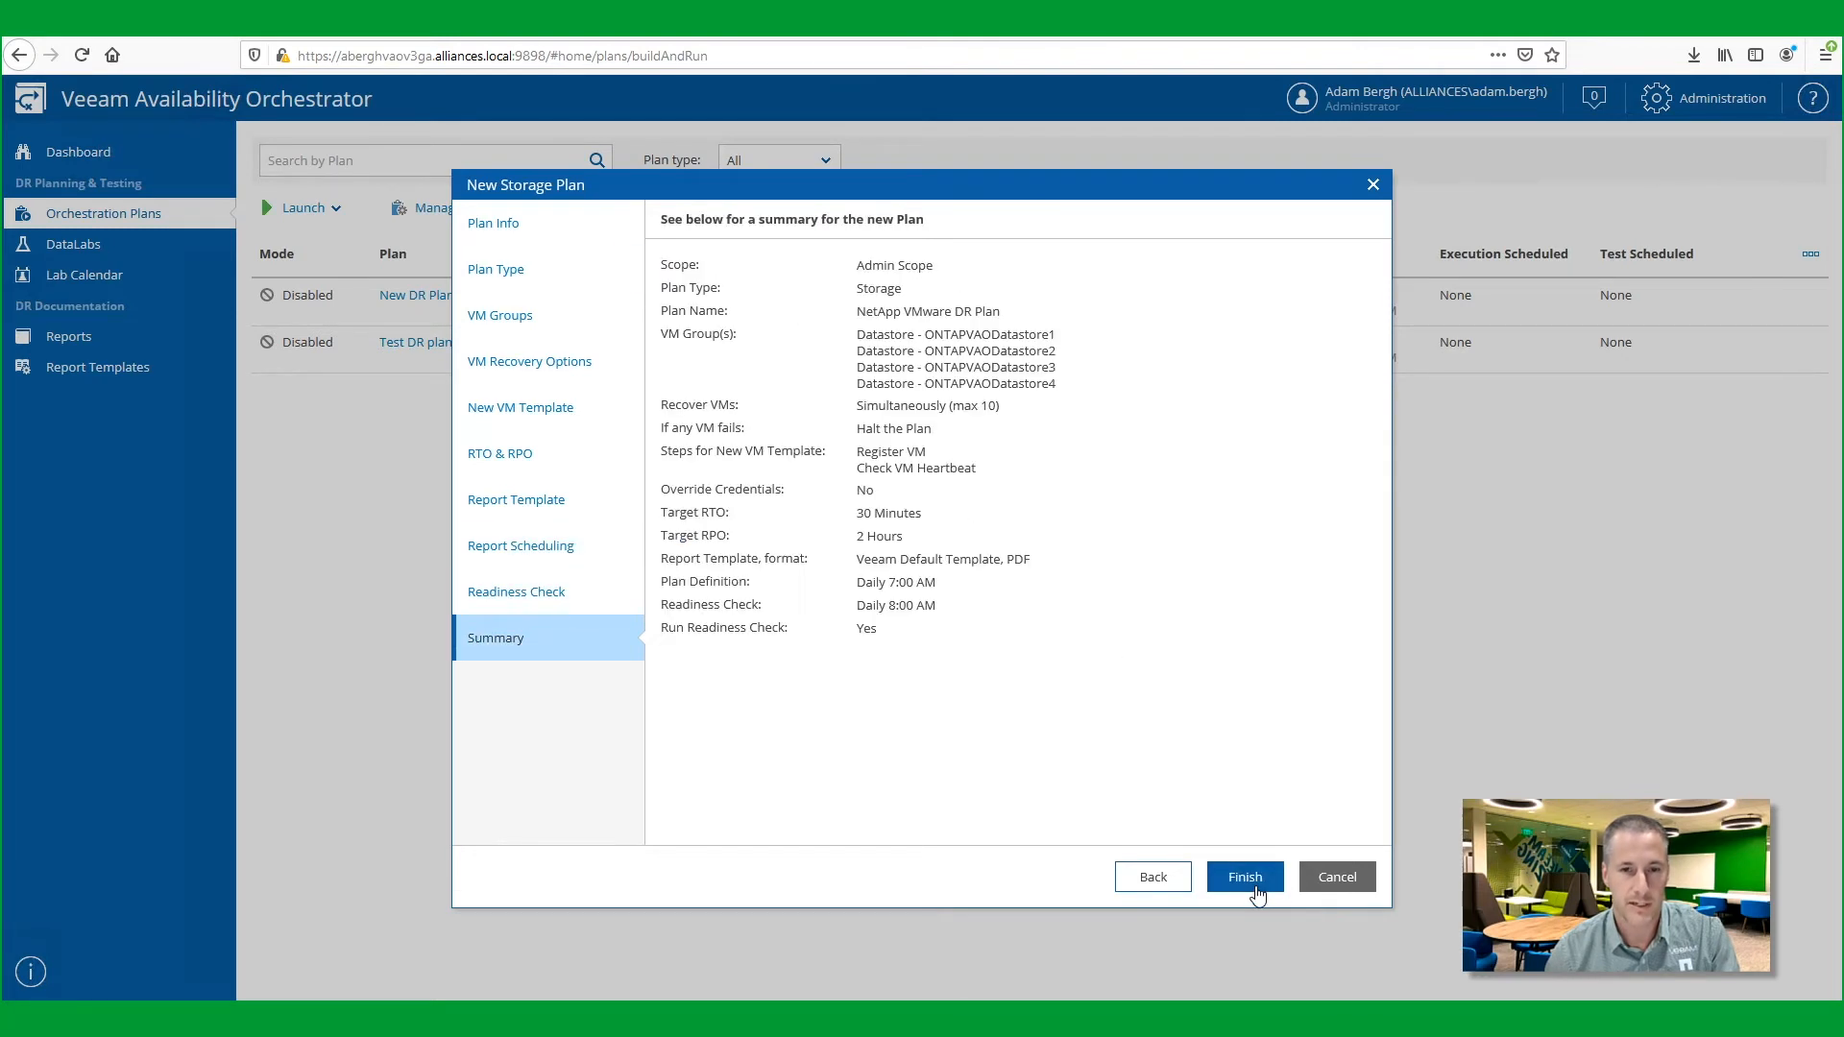
- Finish creating the NetApp VMware DR Plan and start a run of that plan
click(1257, 893)
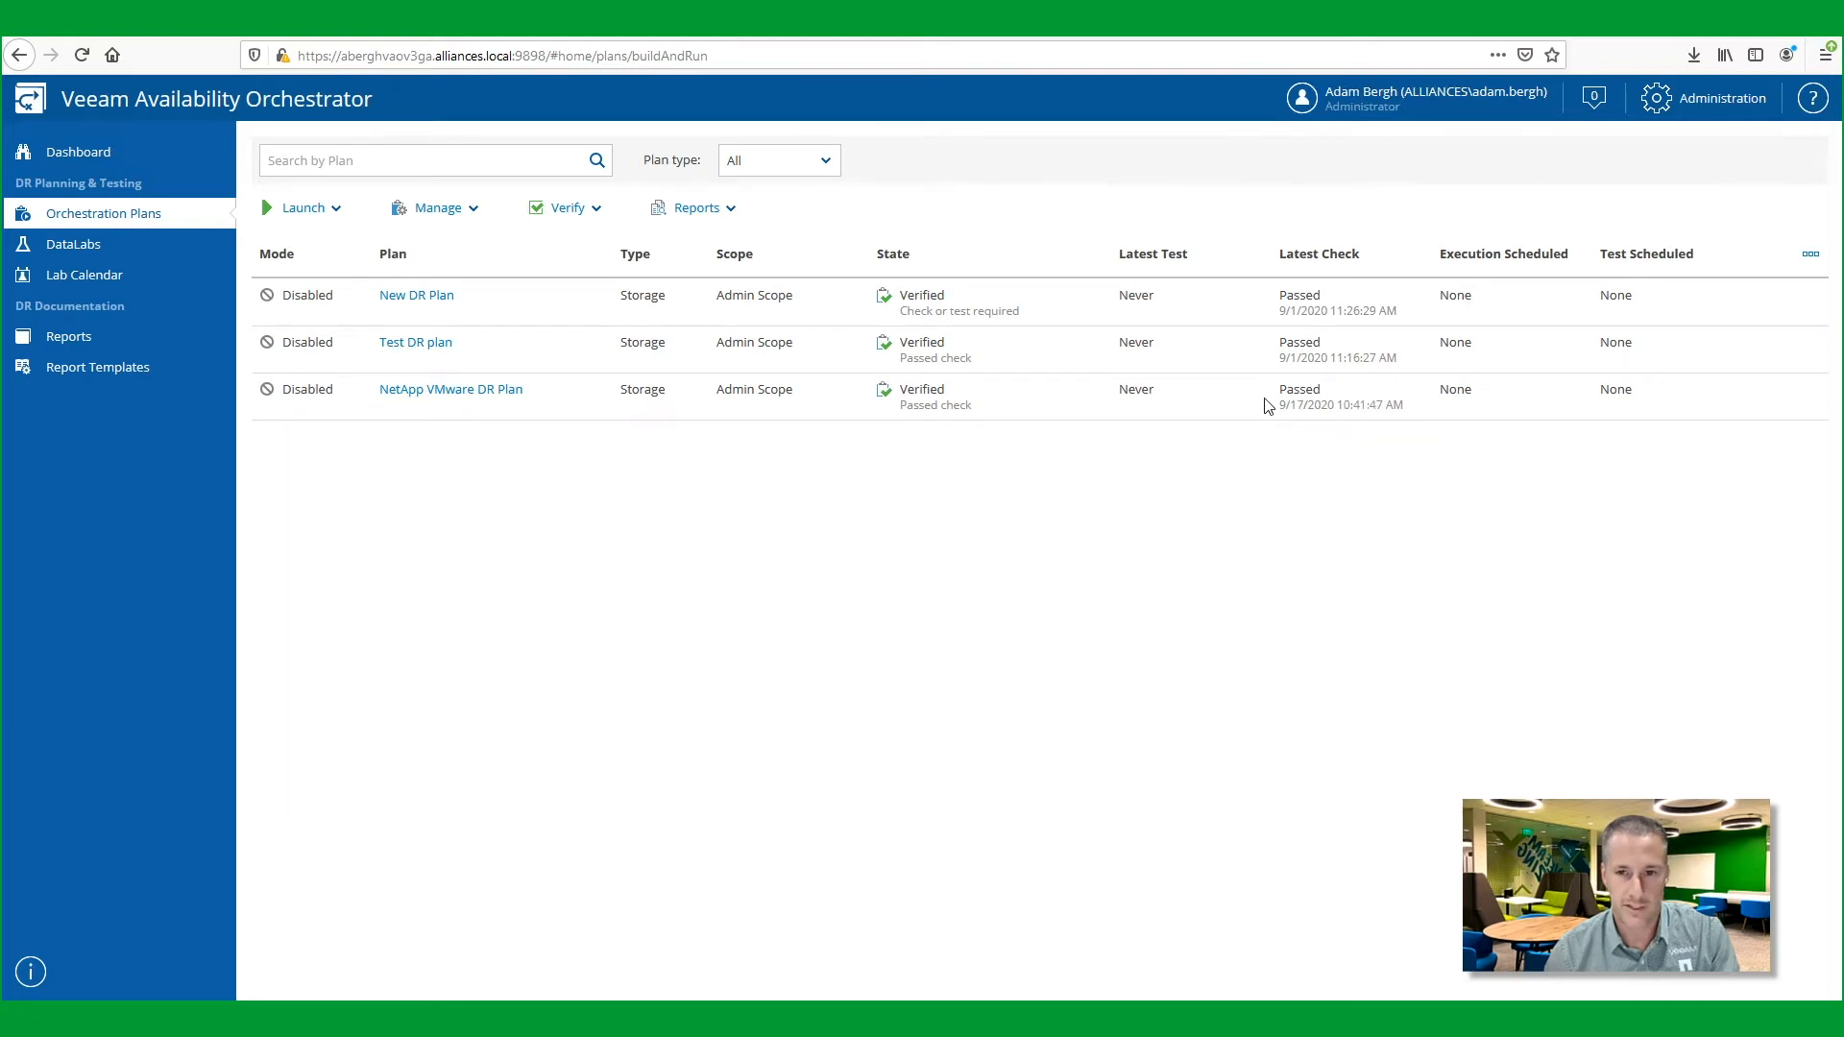
click(805, 409)
click(318, 220)
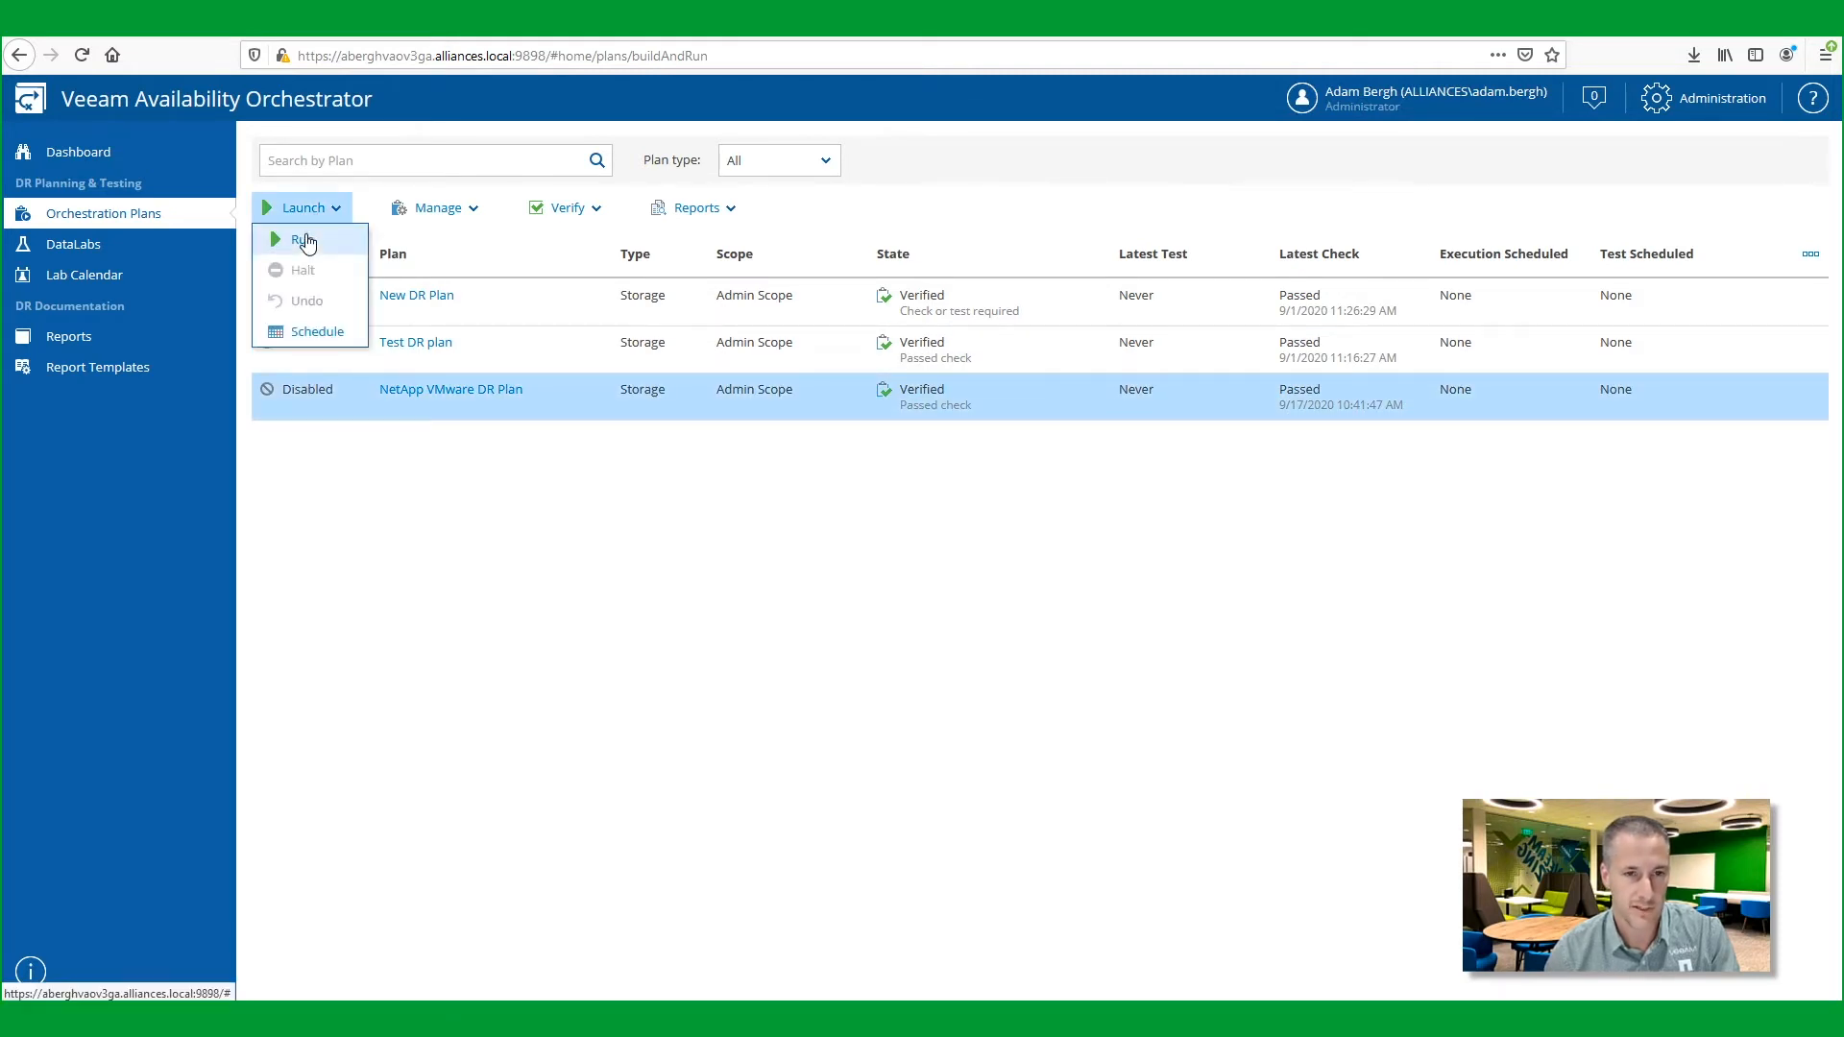
click(305, 242)
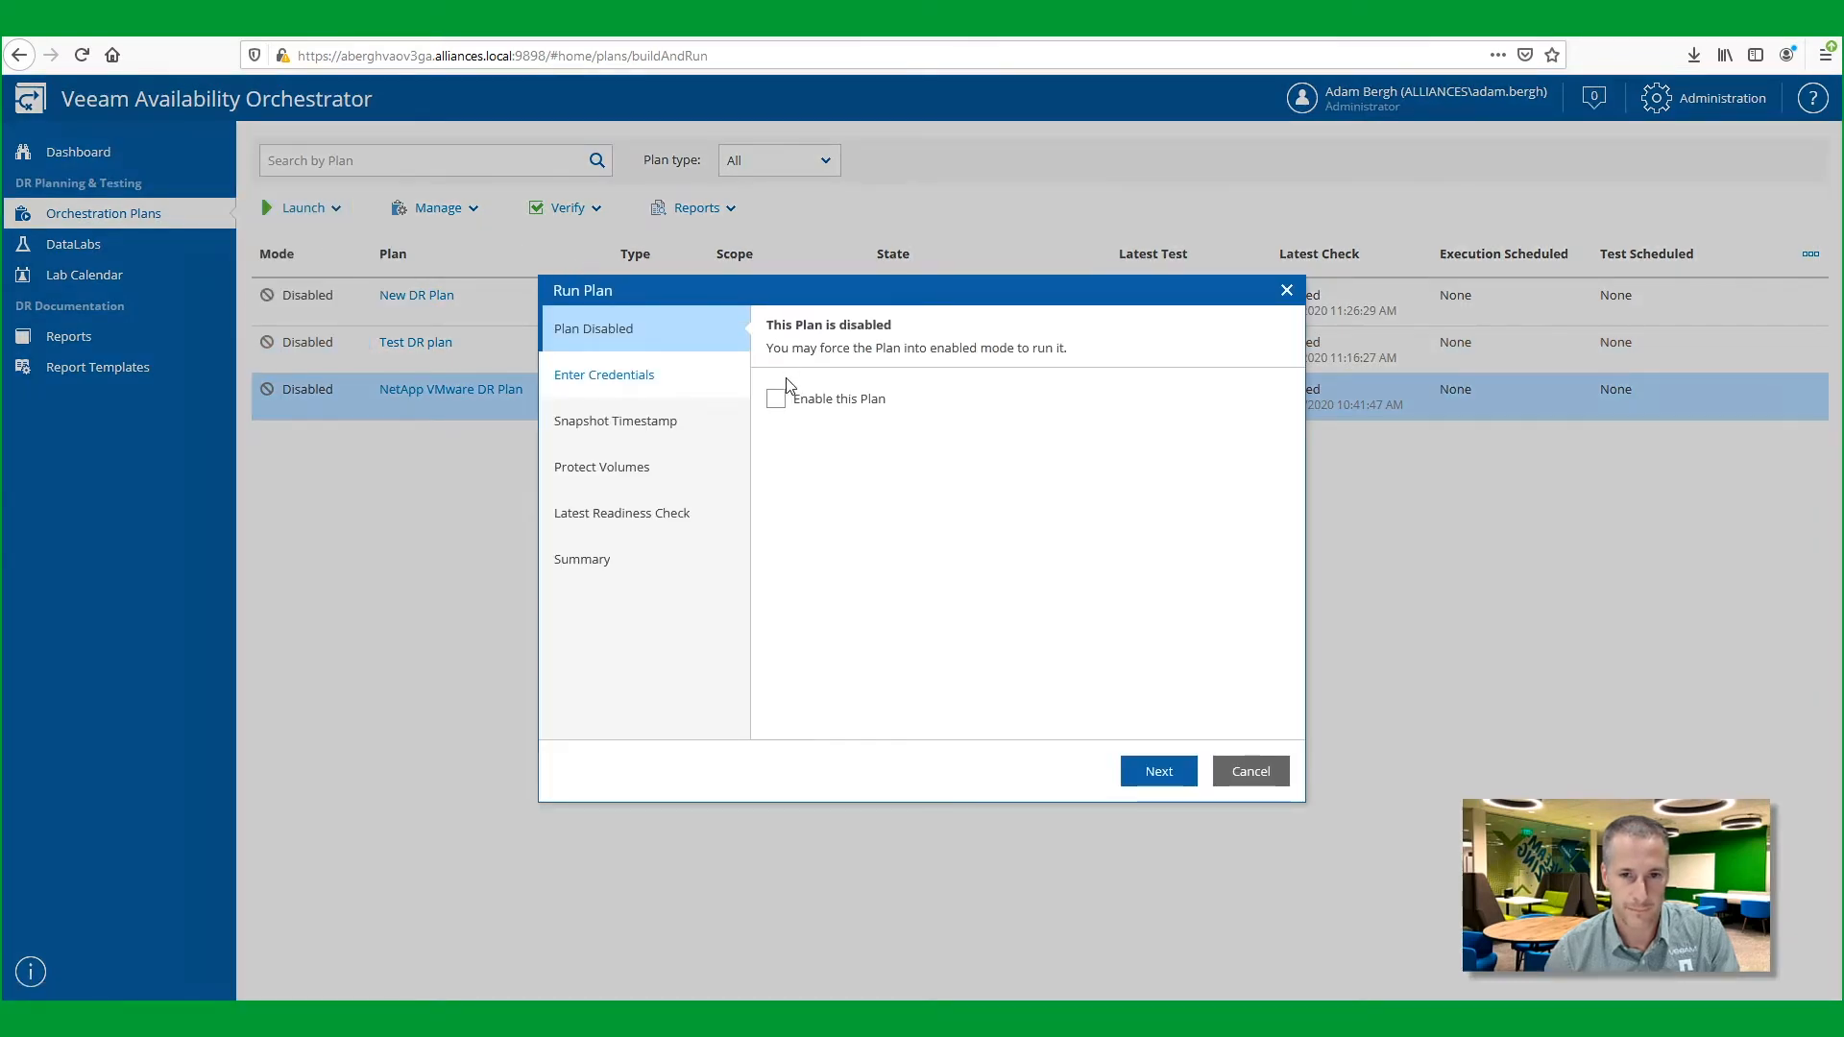
- Enable the plan for this run and re-enter the saved account password to authorize it
click(776, 400)
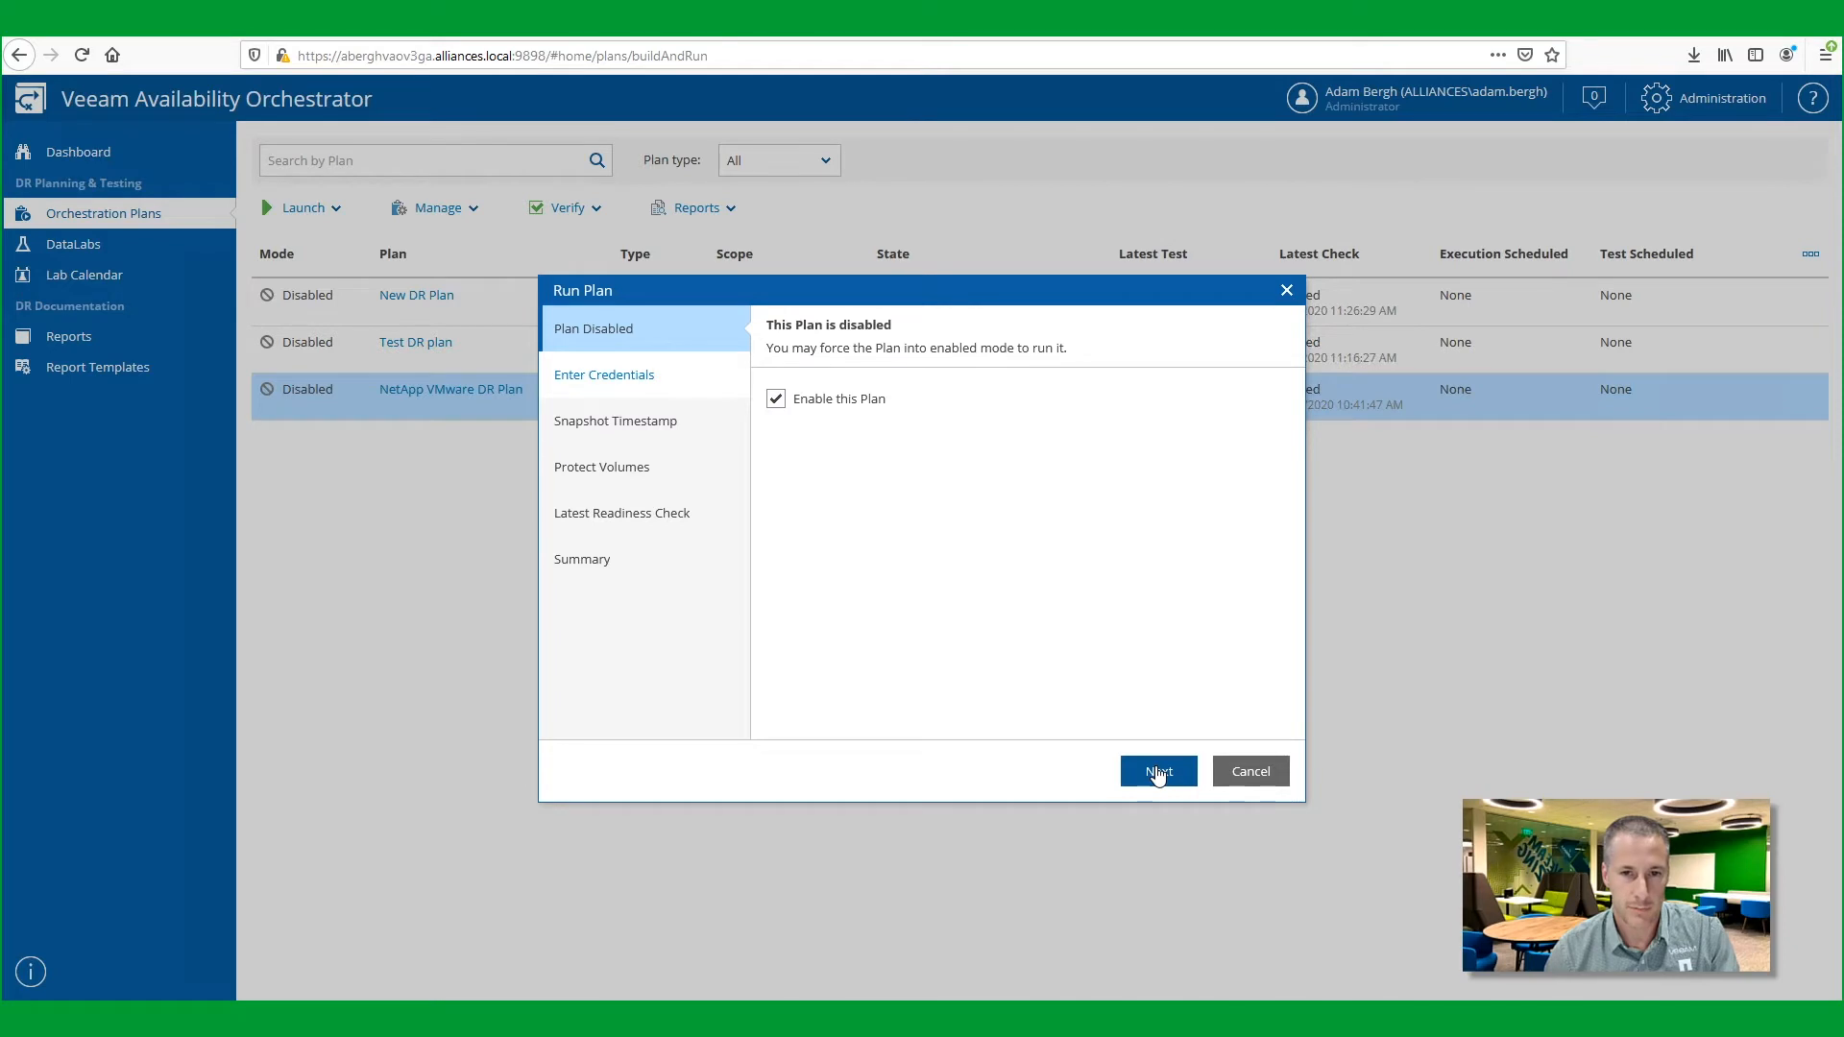
click(1158, 775)
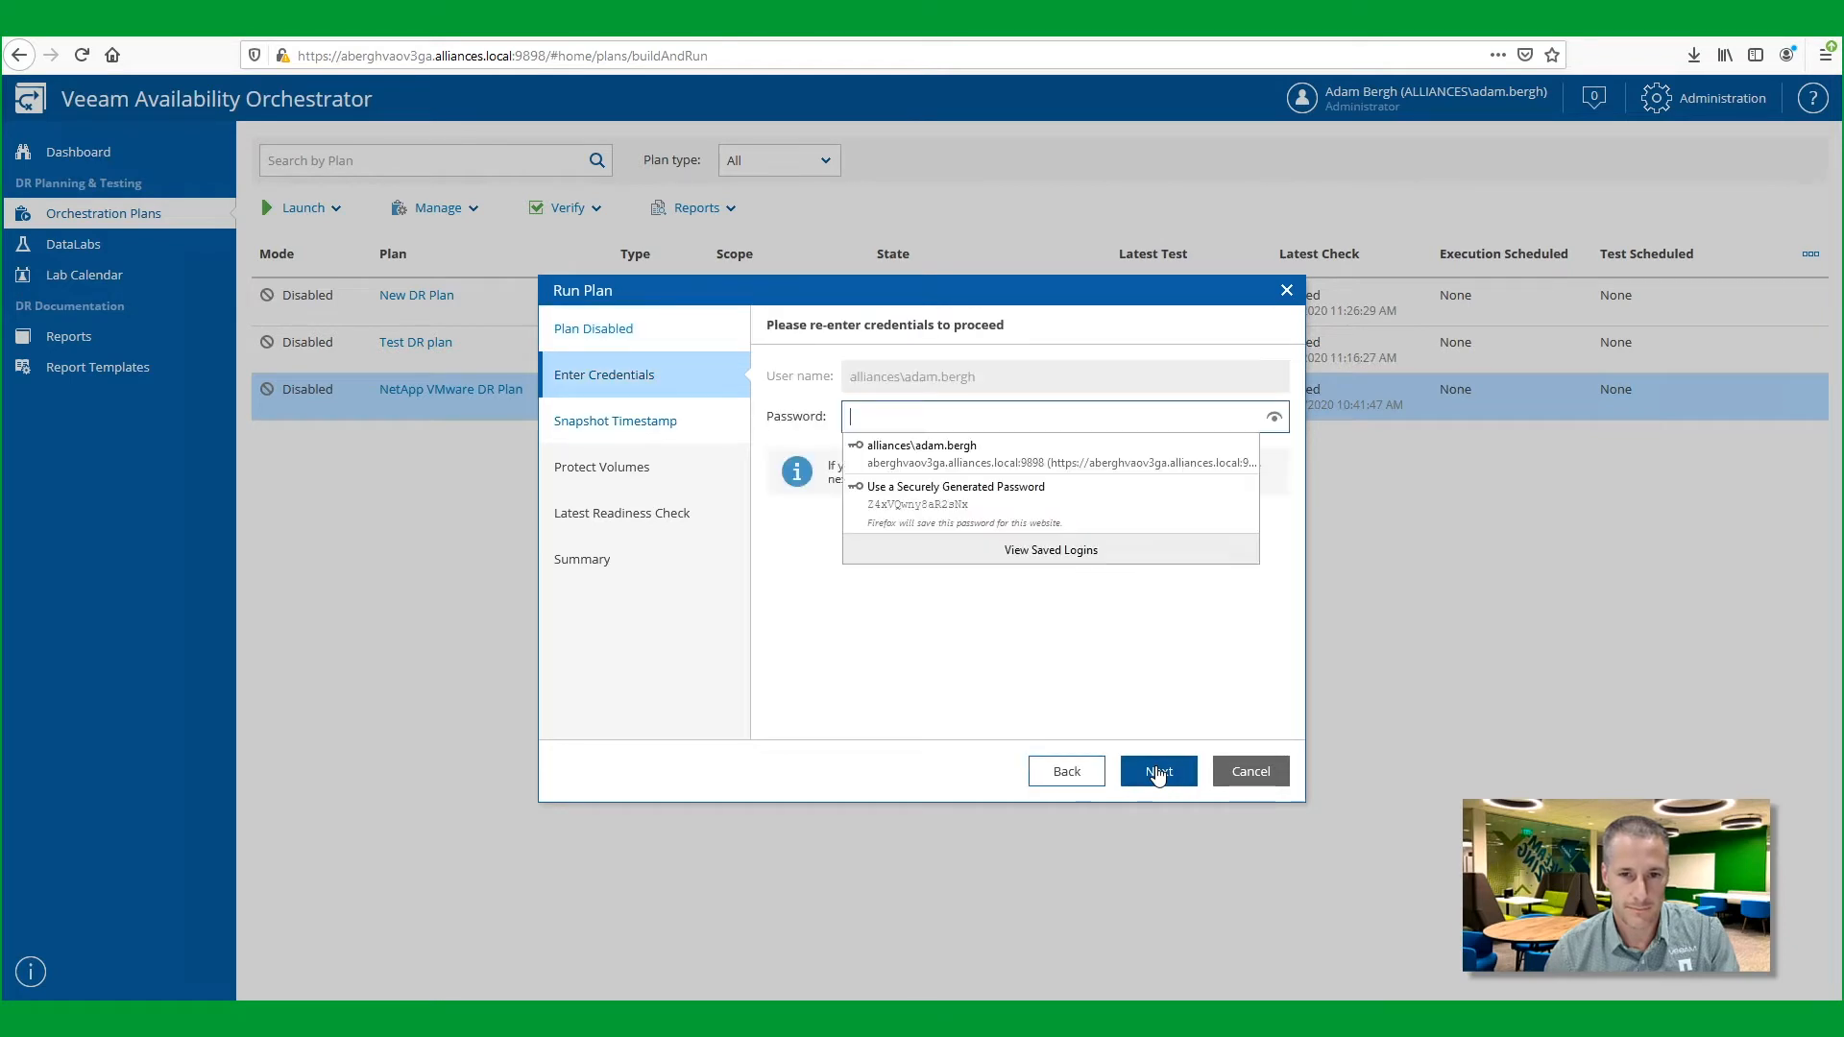
click(949, 464)
click(1162, 768)
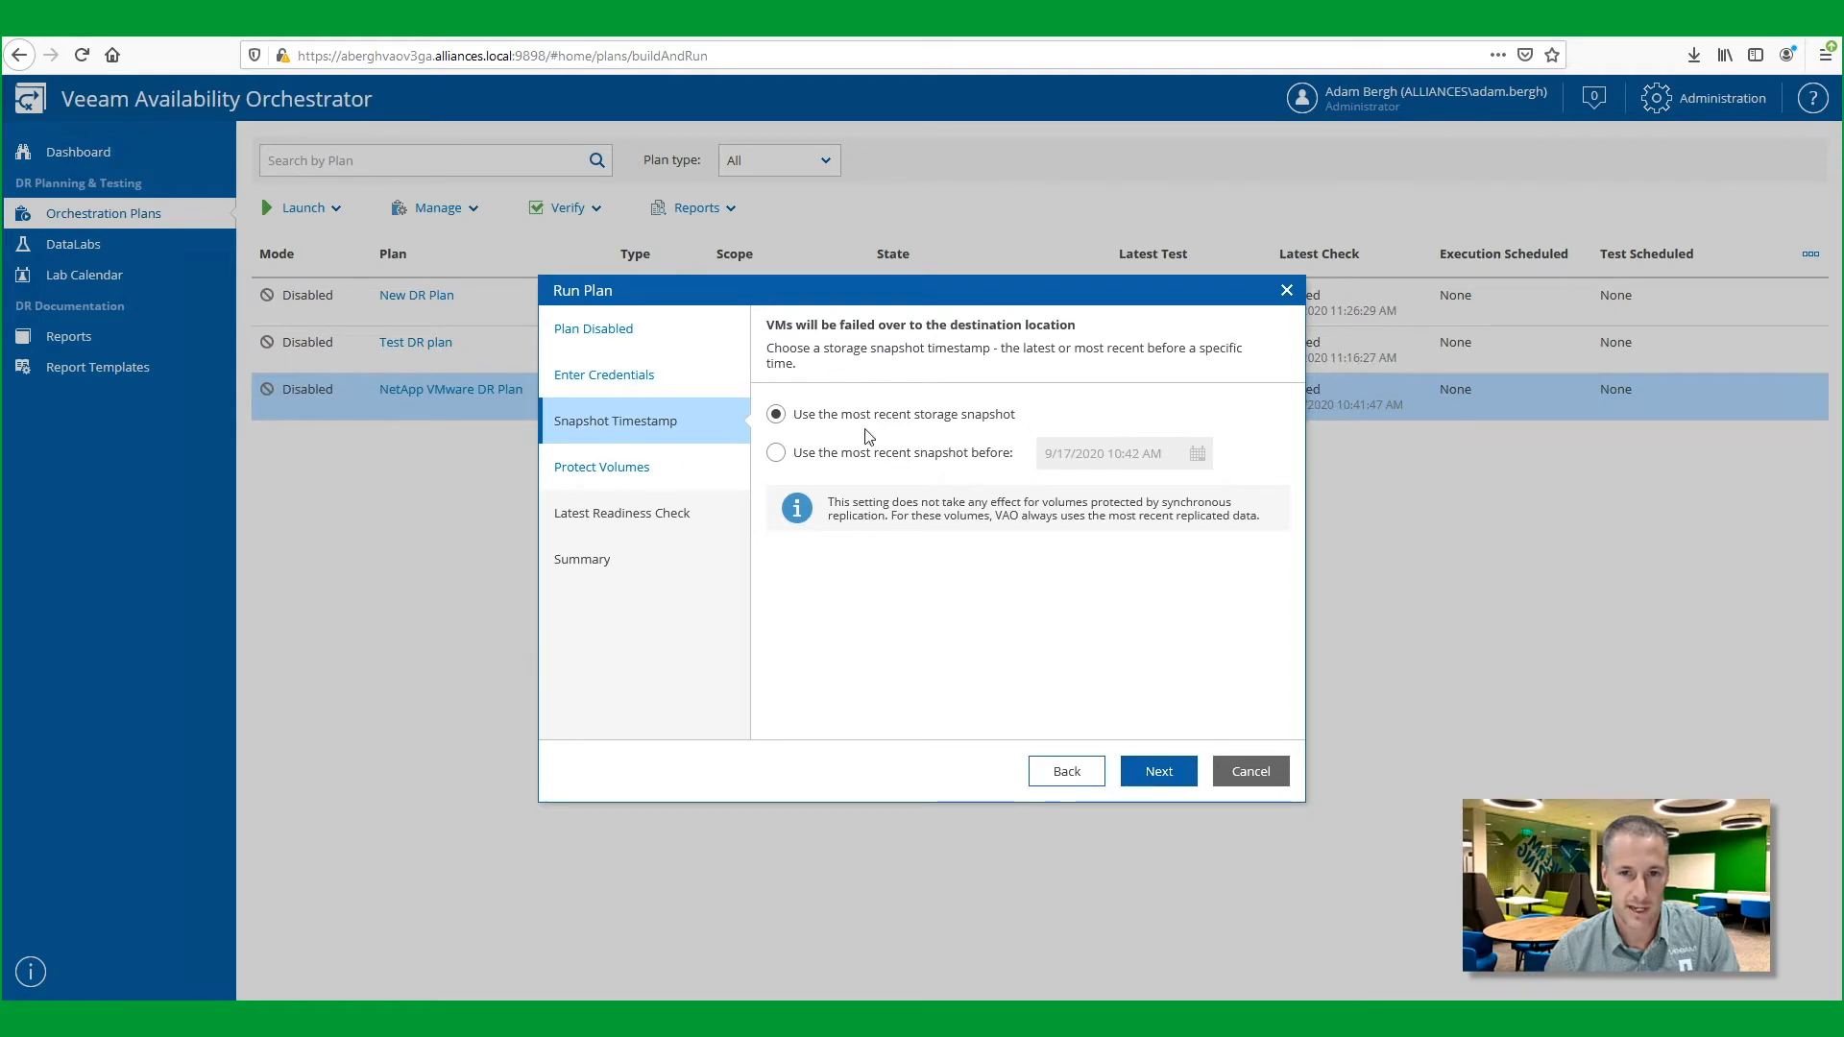
- Use the most recent storage snapshot, choose to reprotect storage volumes after failover, and launch the failover
click(1159, 771)
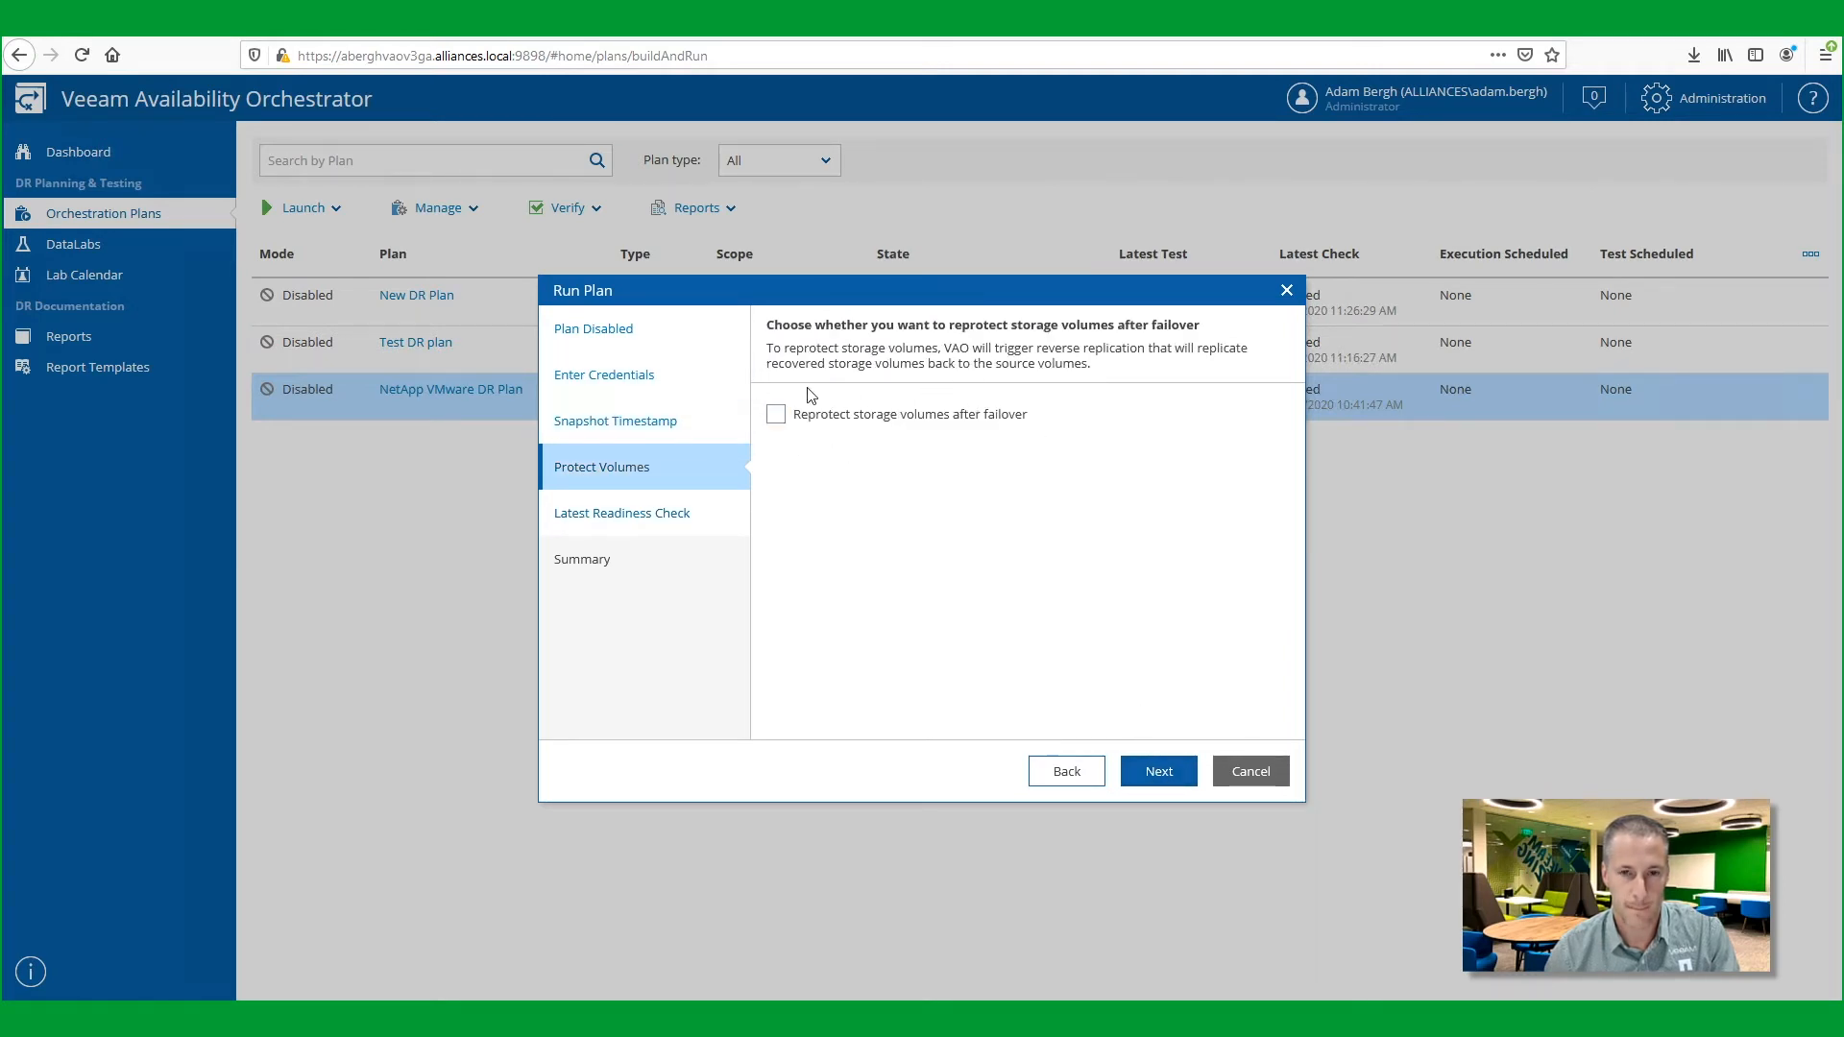
click(1163, 774)
click(1160, 771)
click(1160, 771)
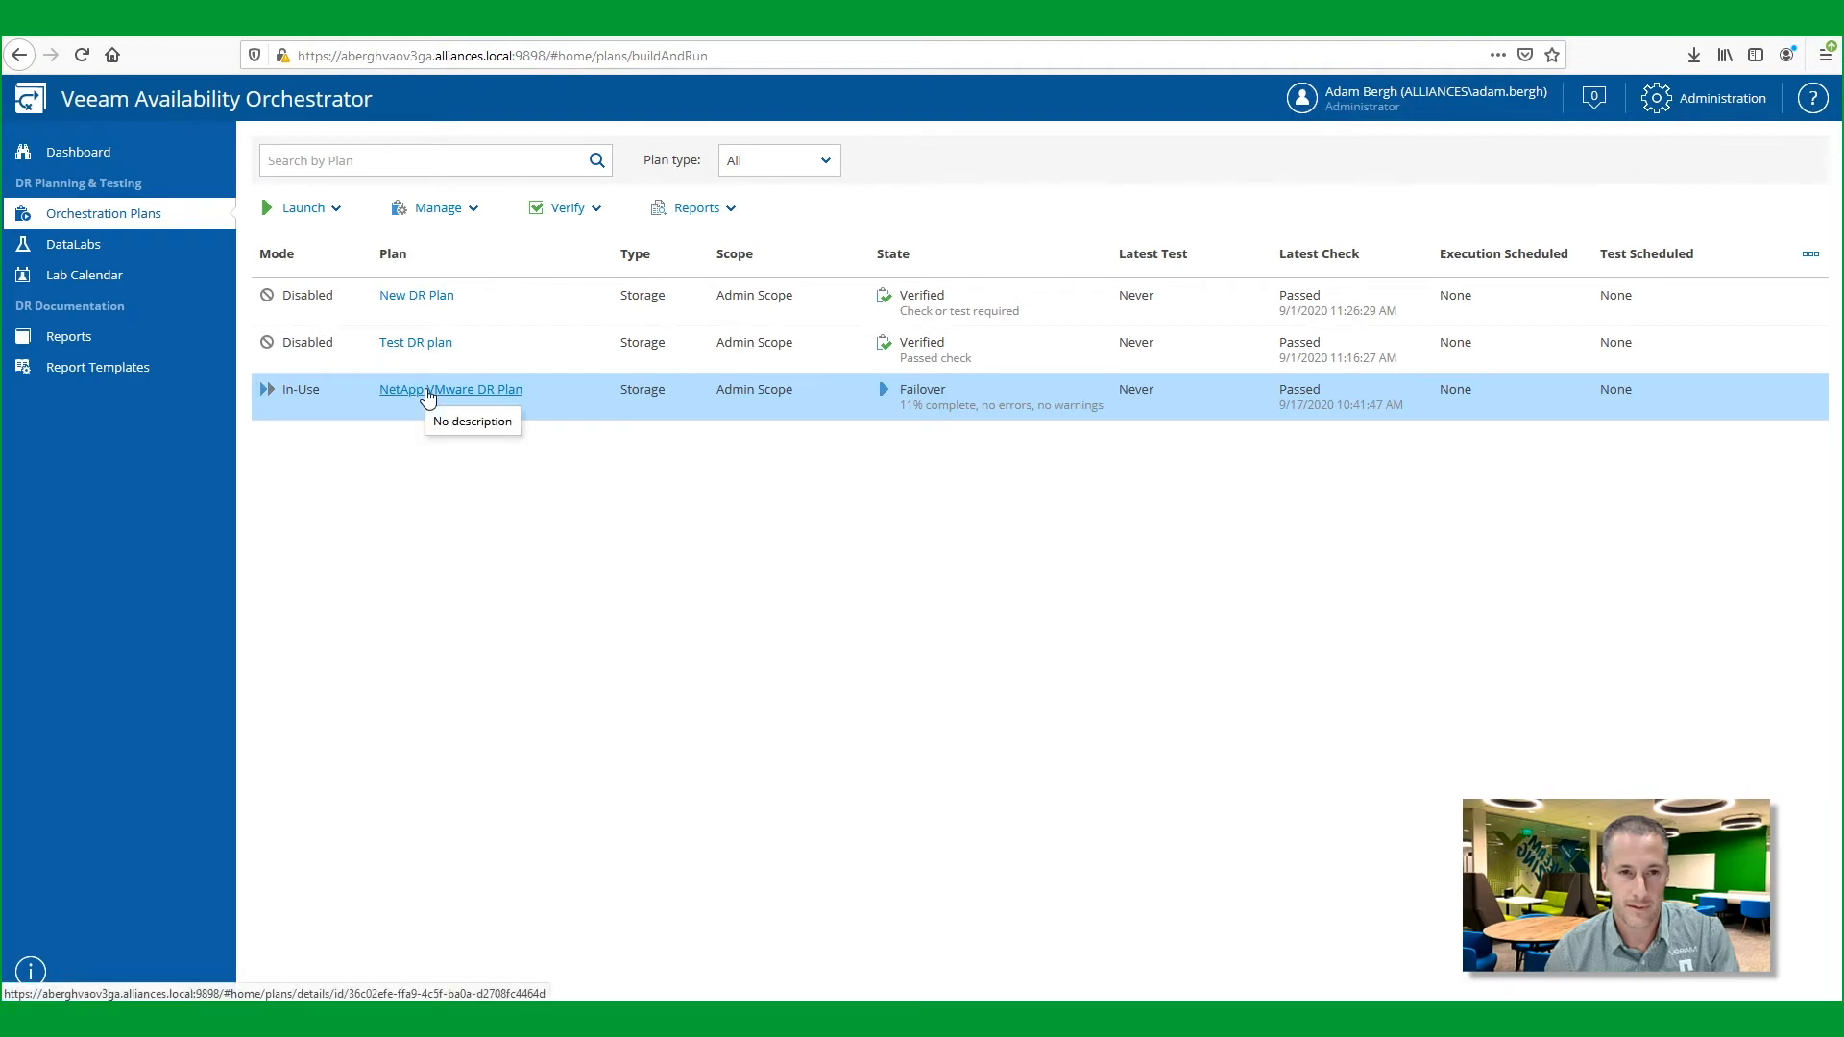
- Open the NetApp VMware DR Plan's details and examine its pre-plan steps, including the VM Control and Storage Failover logs
click(427, 390)
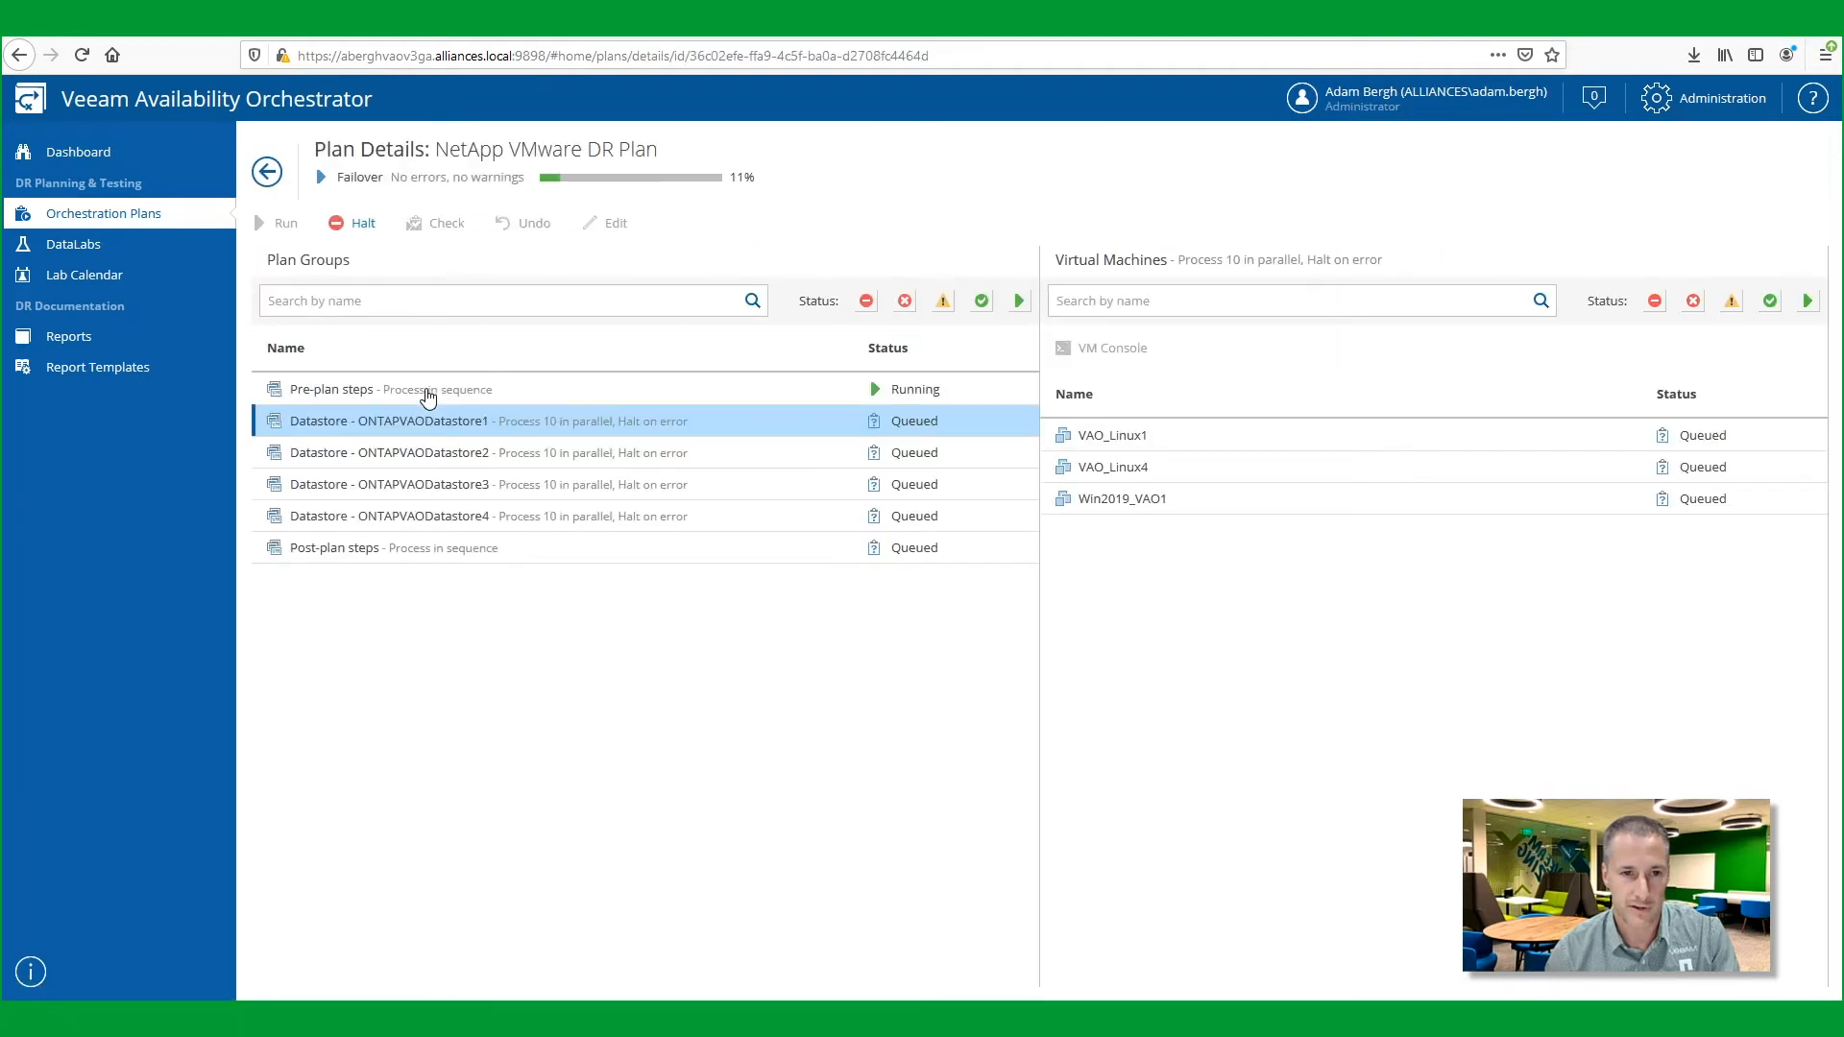
click(466, 390)
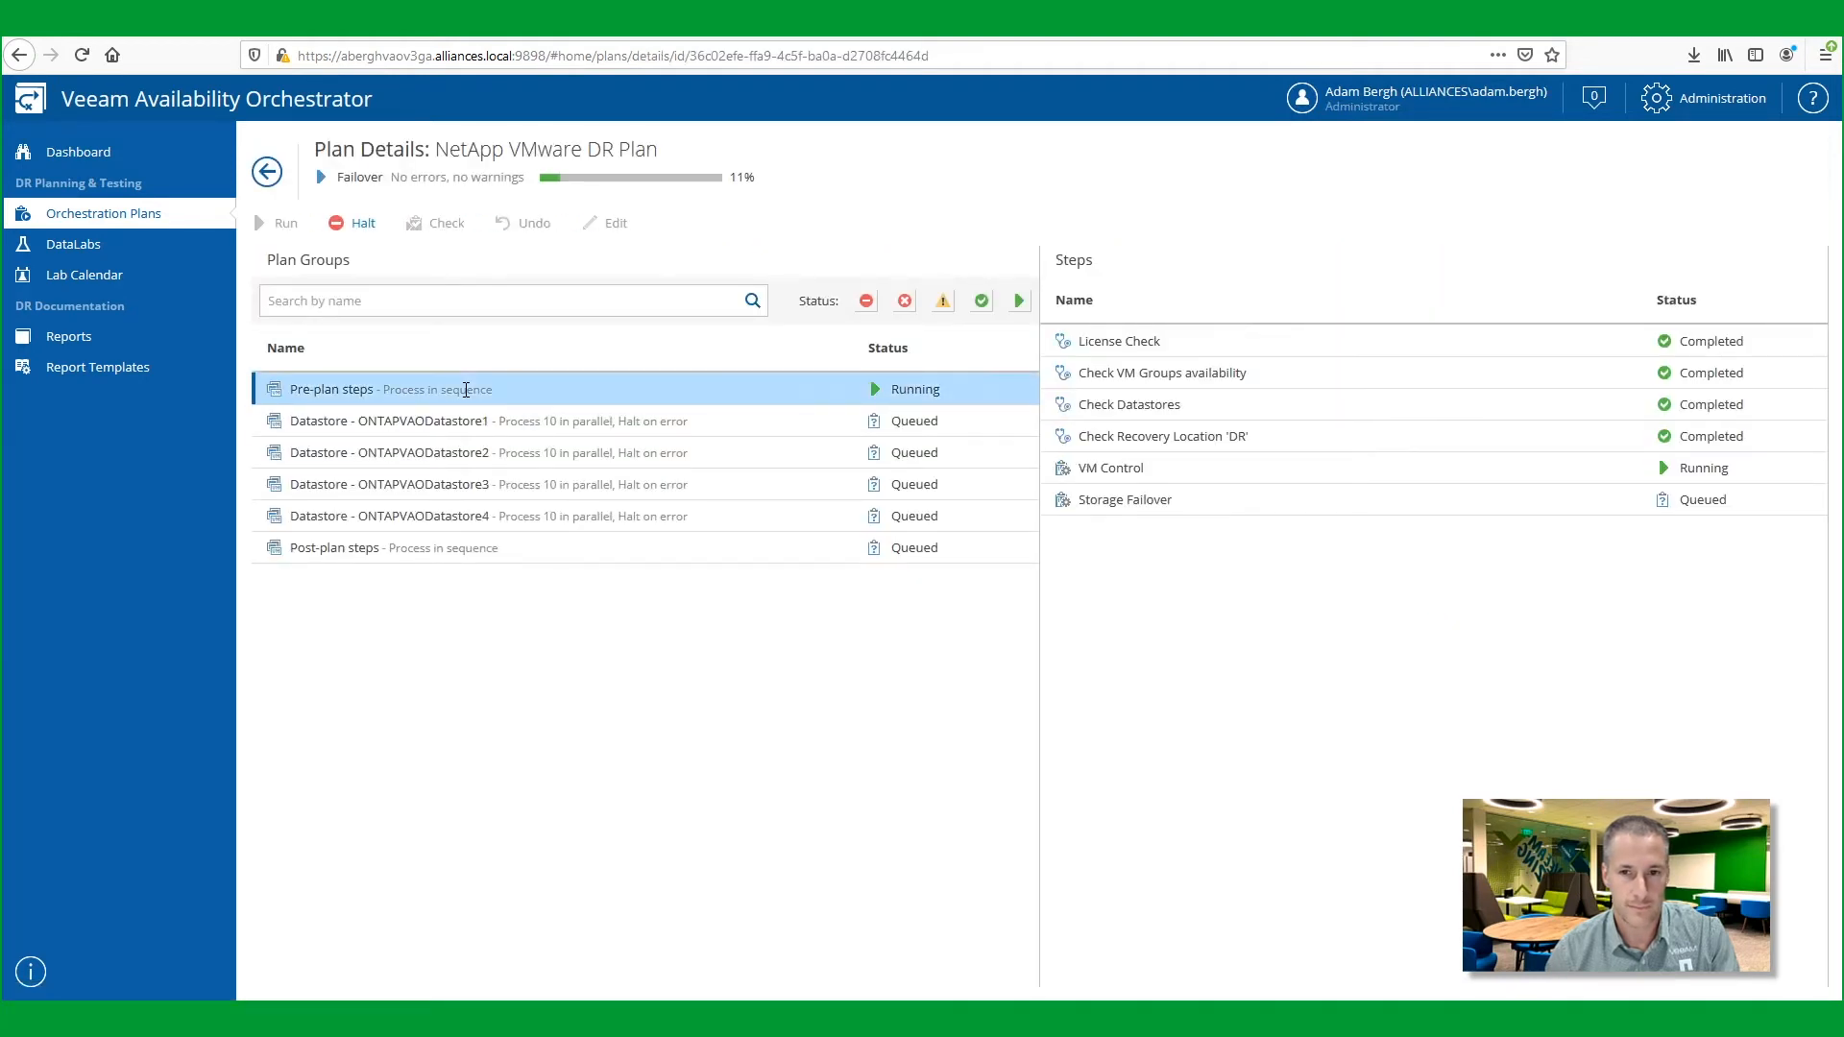
click(1176, 477)
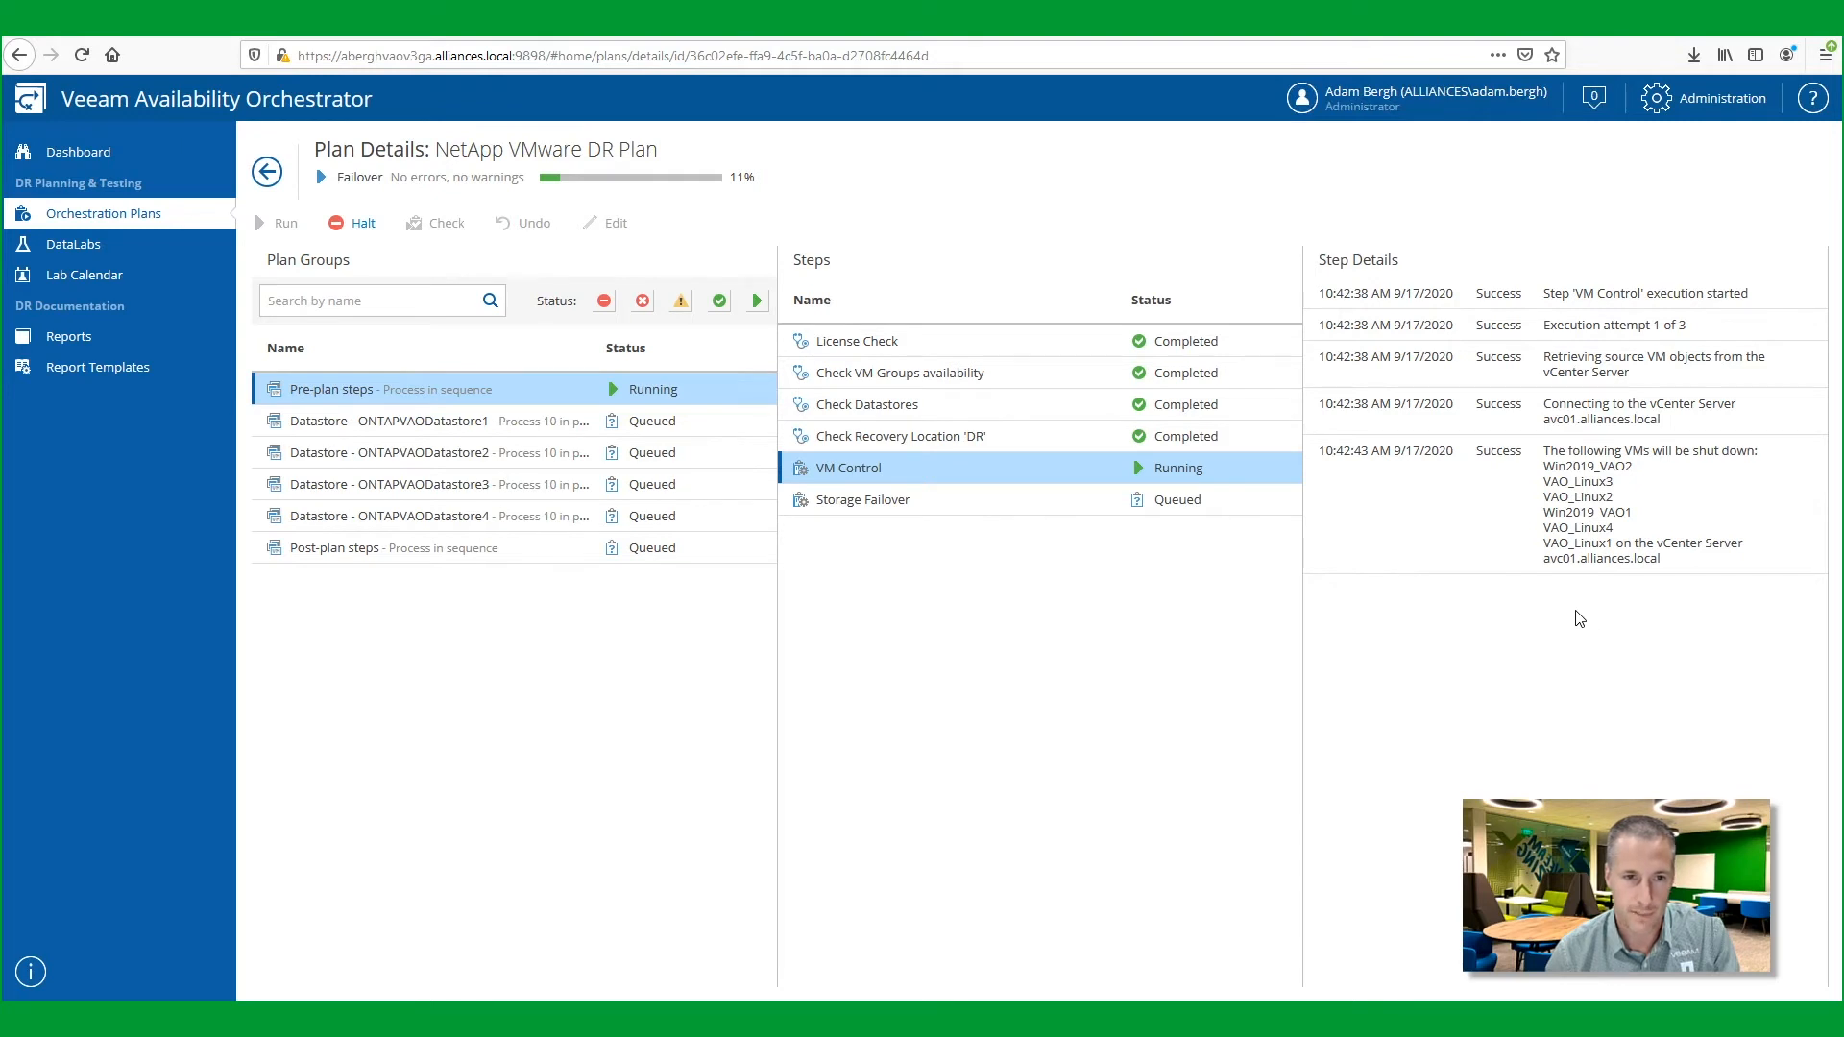
click(1094, 492)
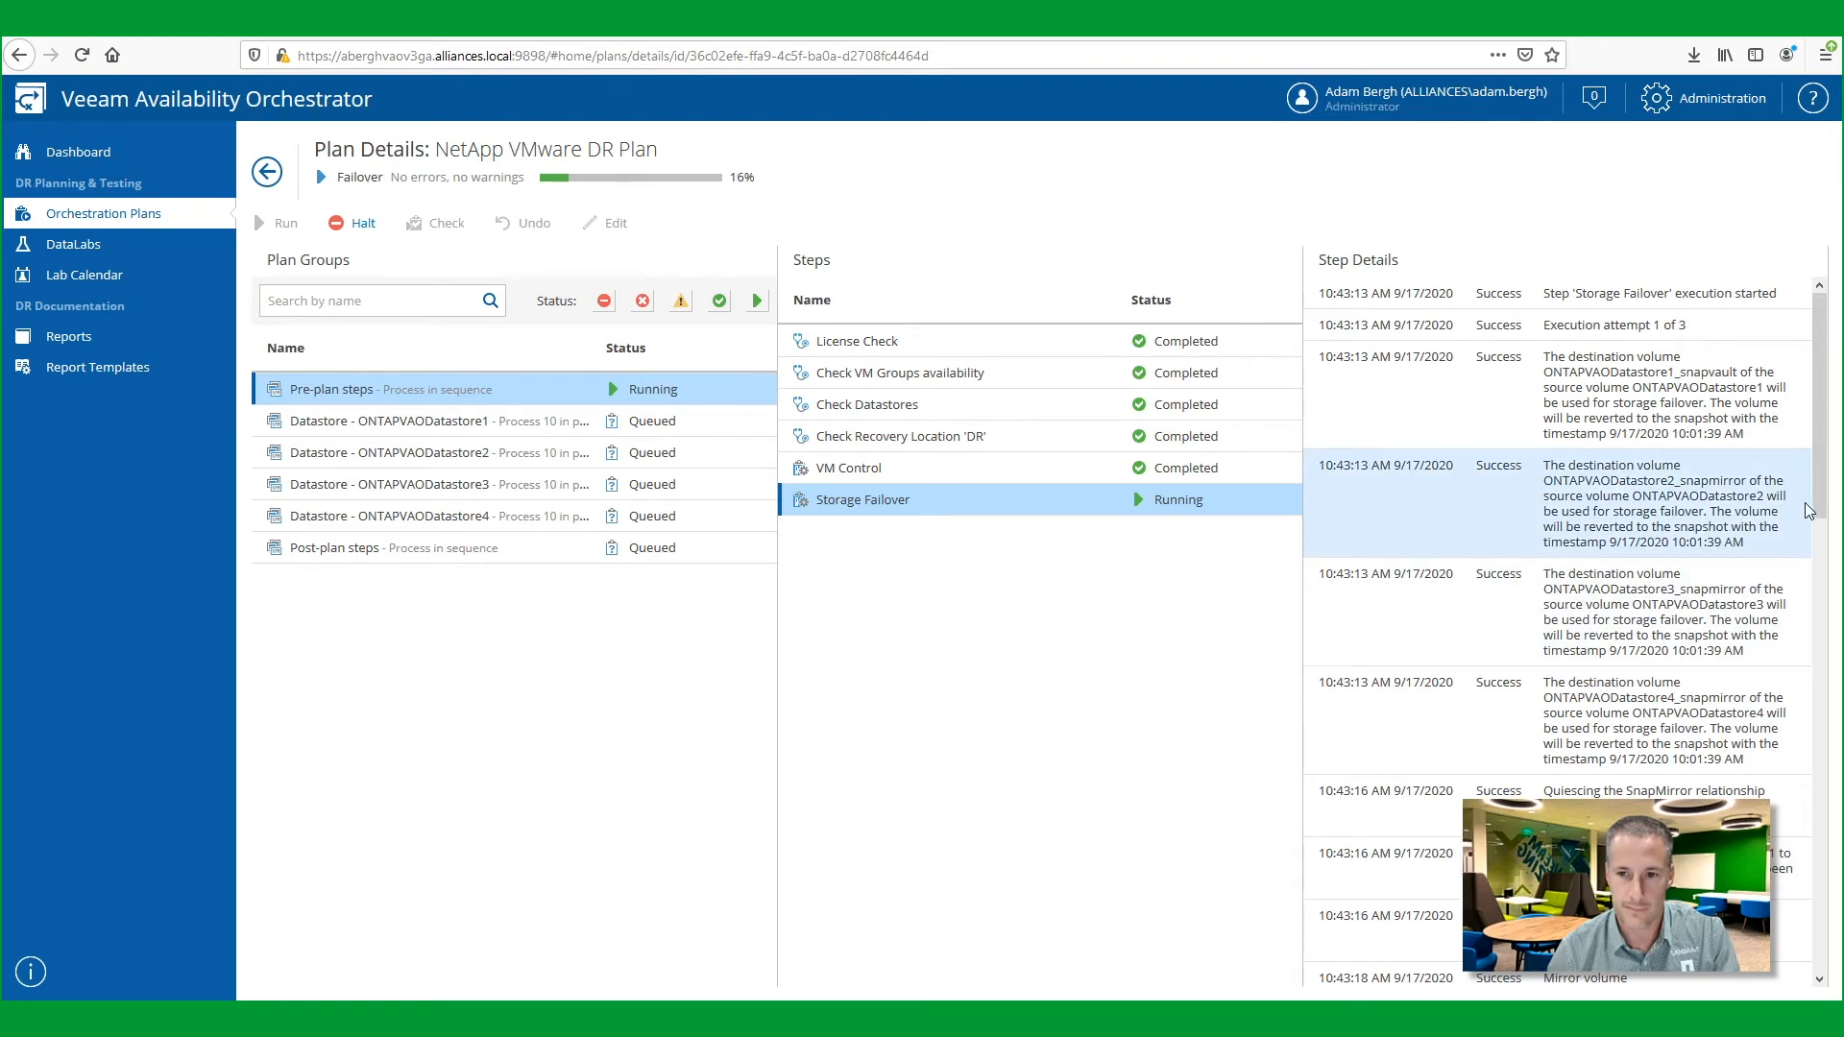
click(1819, 978)
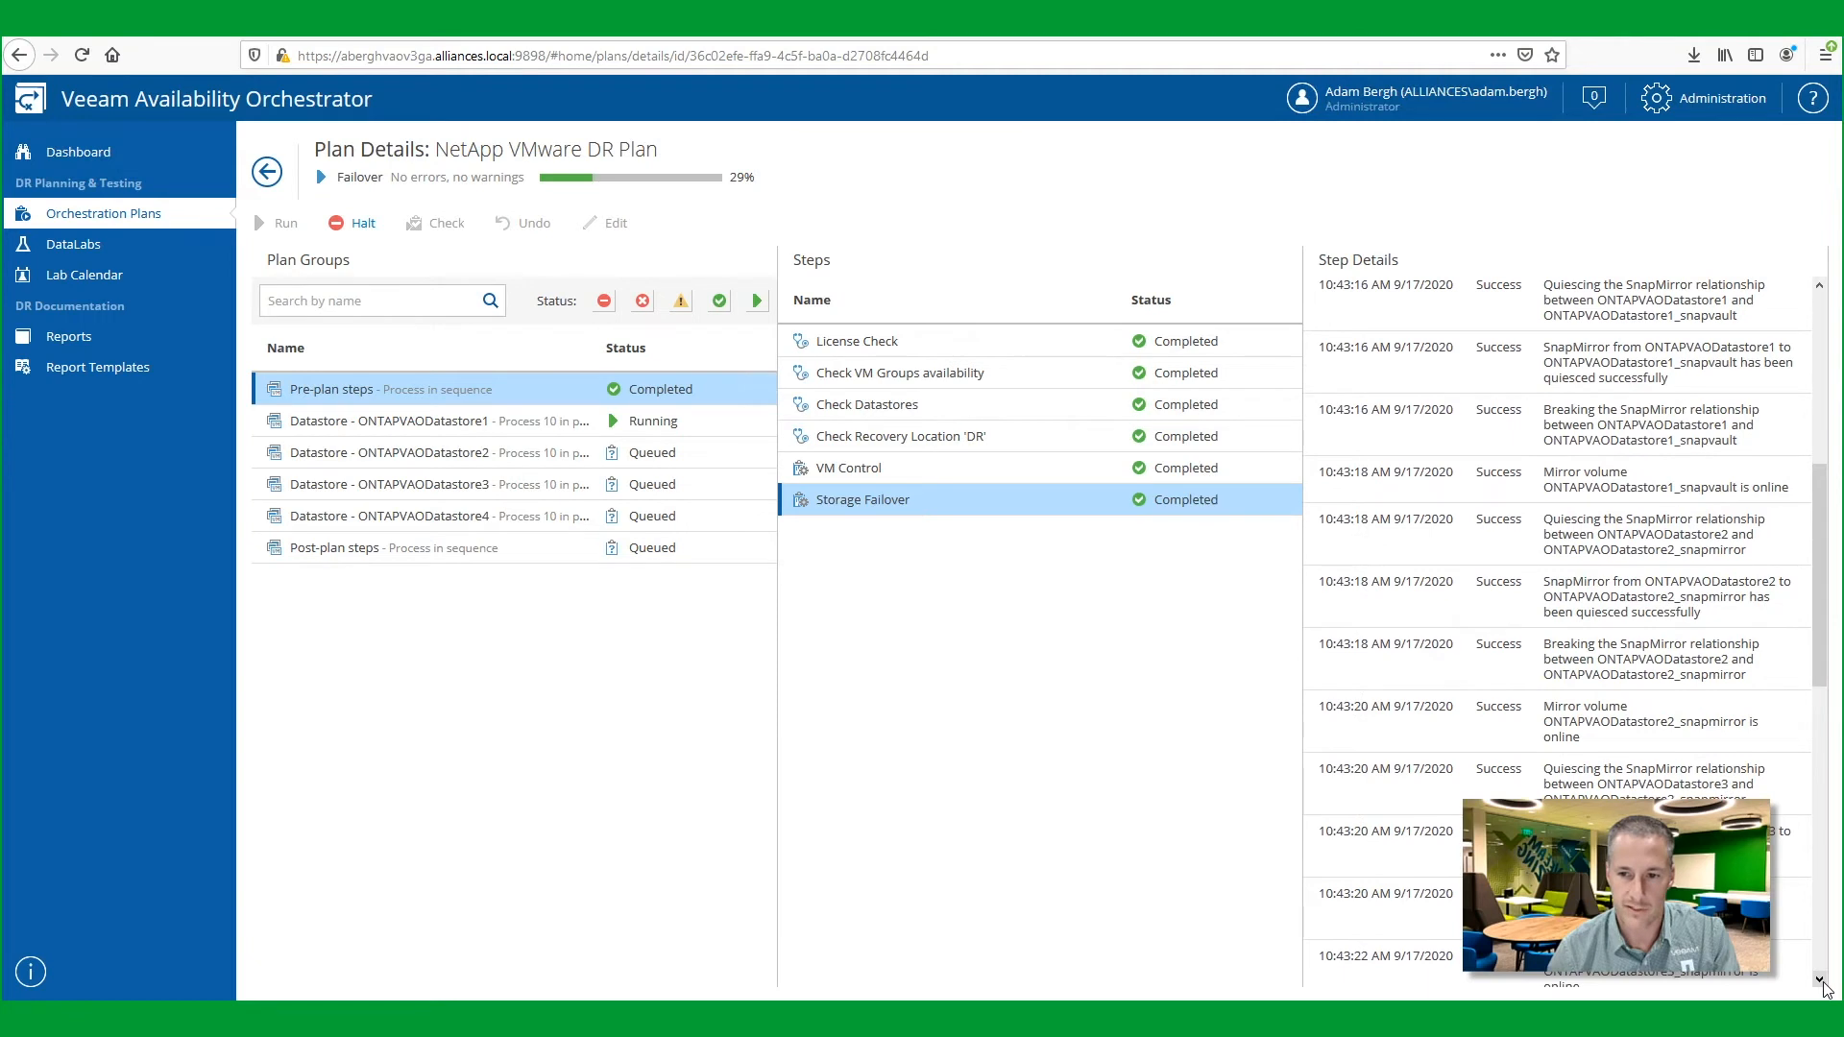
scroll(1815, 972, down, 5)
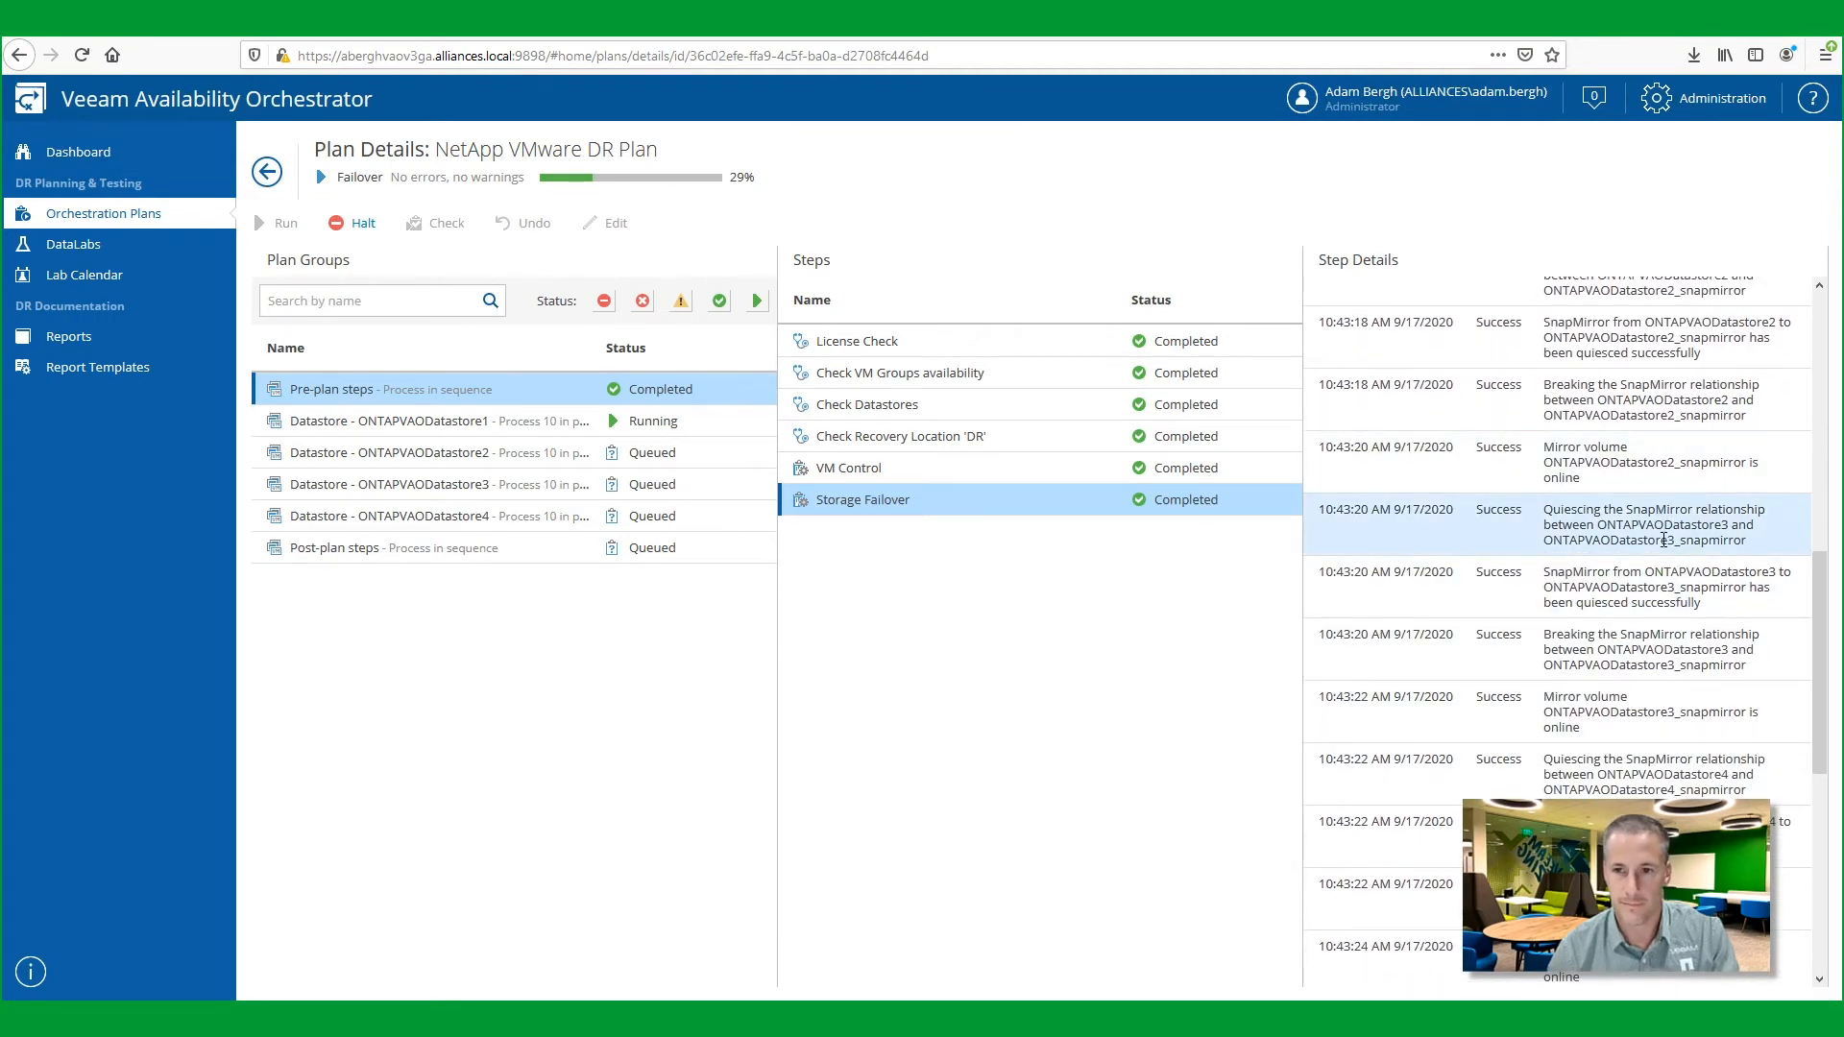
scroll(1824, 789, down, 5)
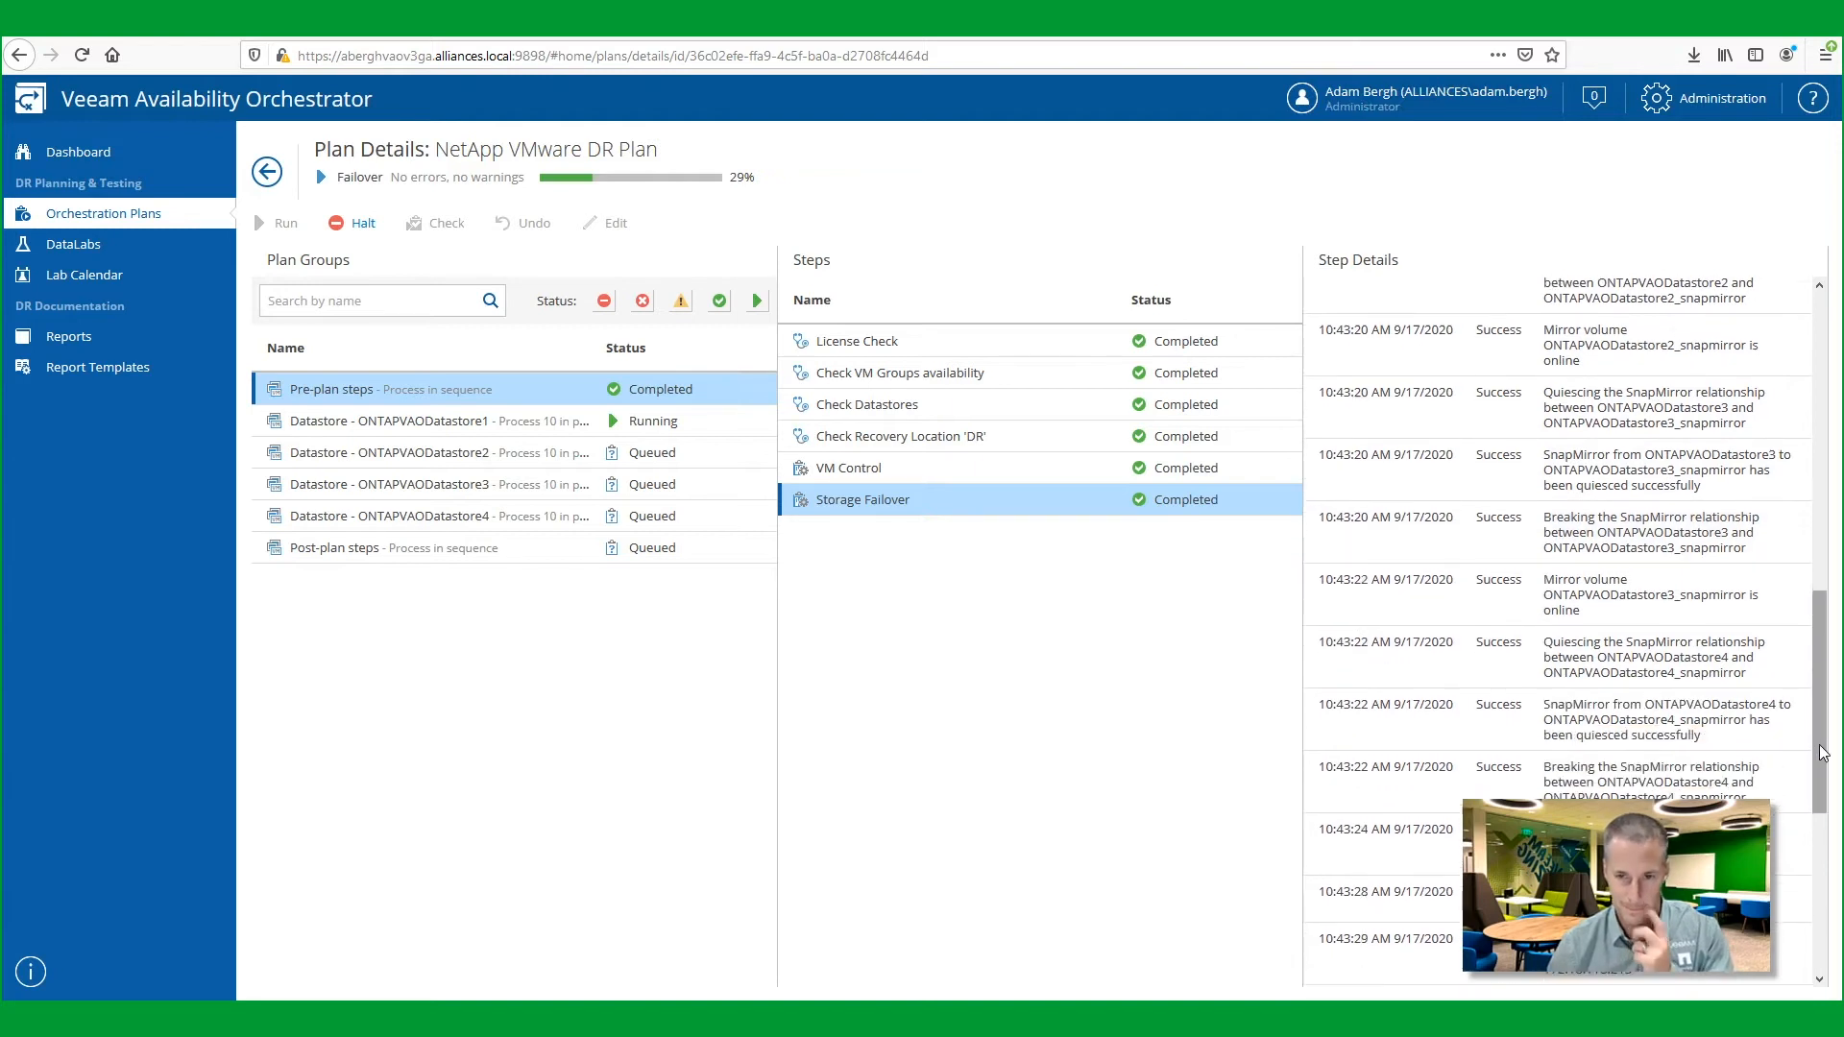
scroll(1824, 789, down, 5)
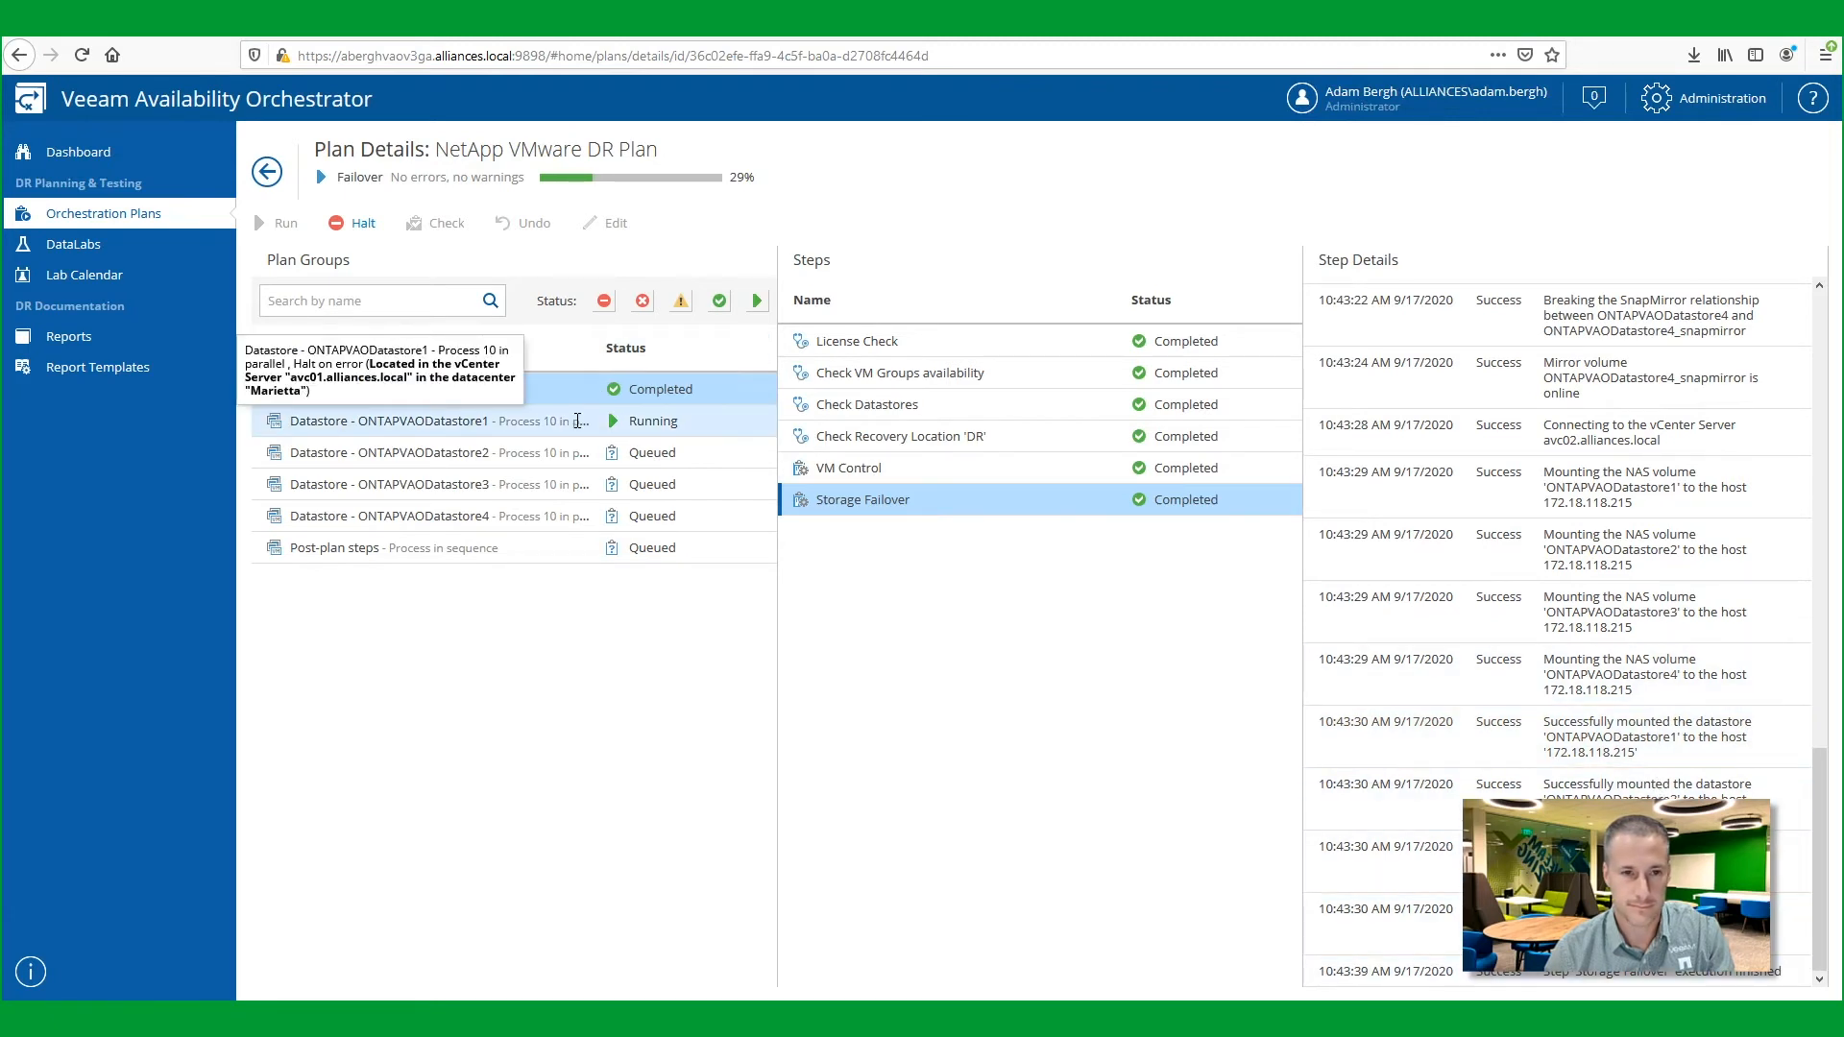
- Examine the VM recovery in the ONTAPVAODatastore1 group and the post-plan logs for Unmount Source Datastores and Protect Storage Volumes
click(579, 427)
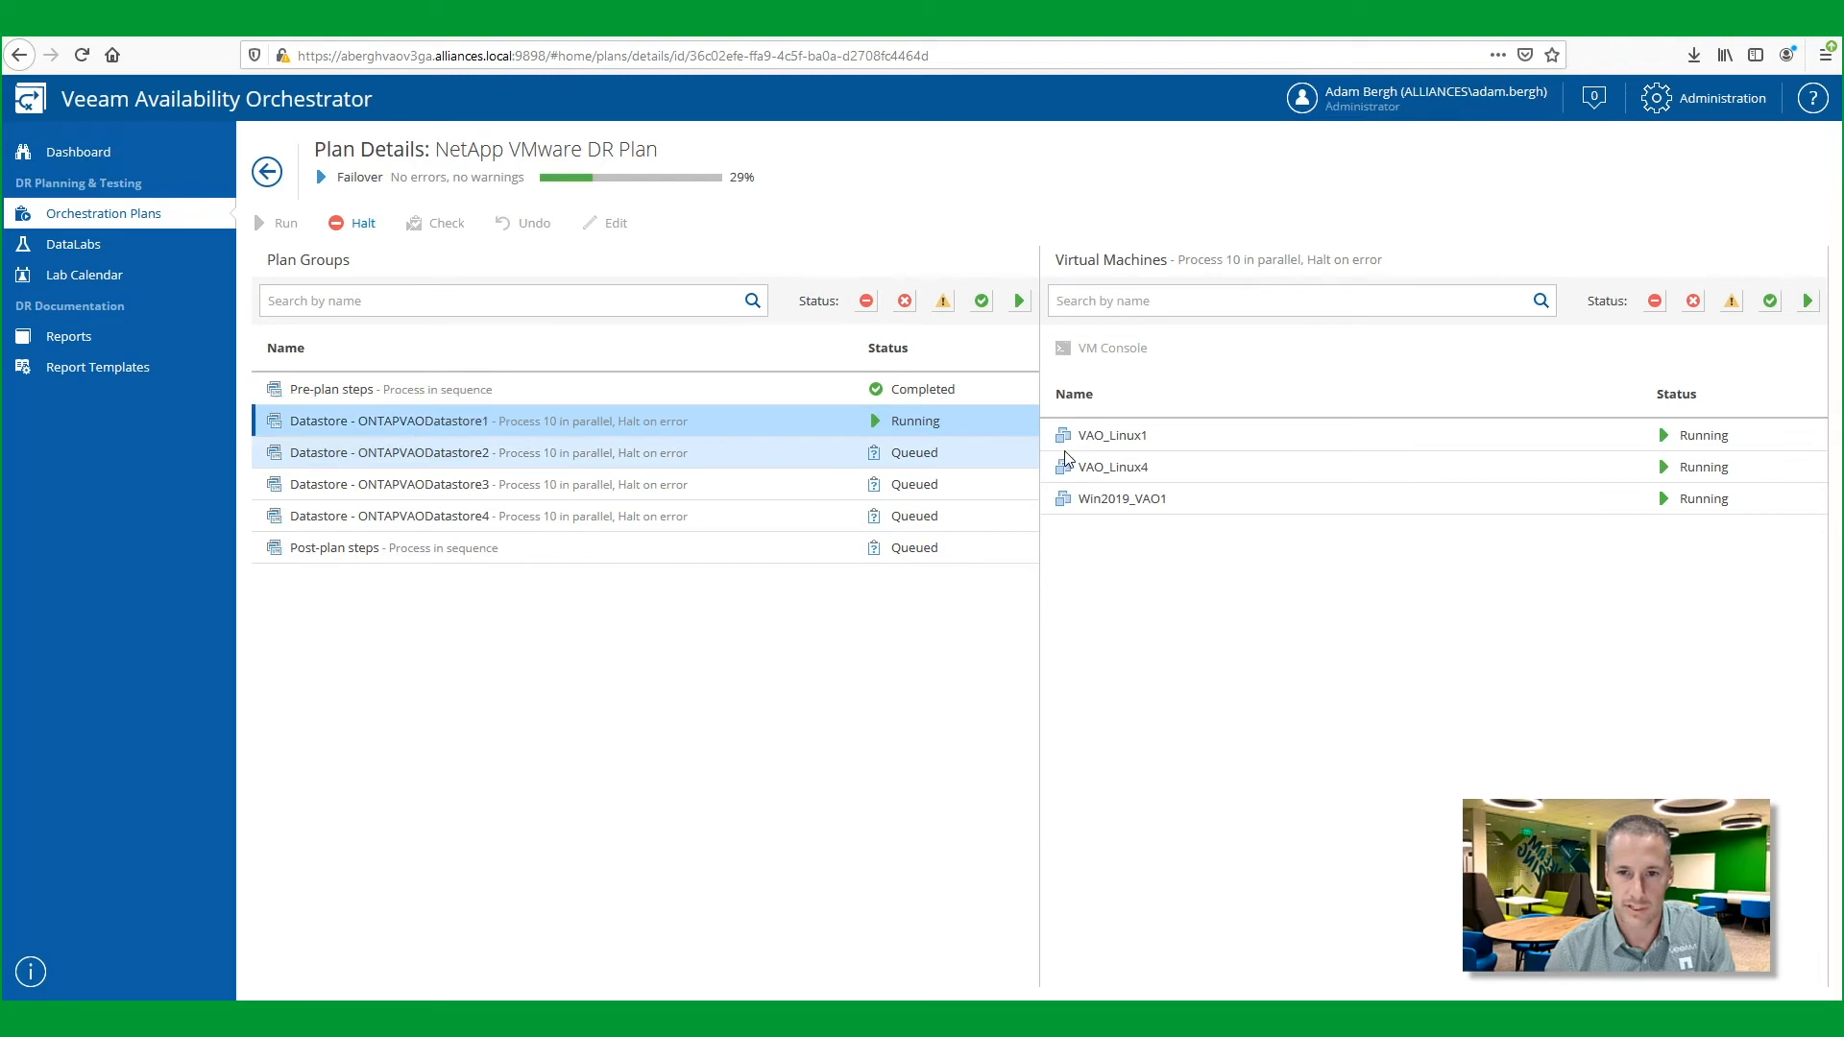
click(1096, 499)
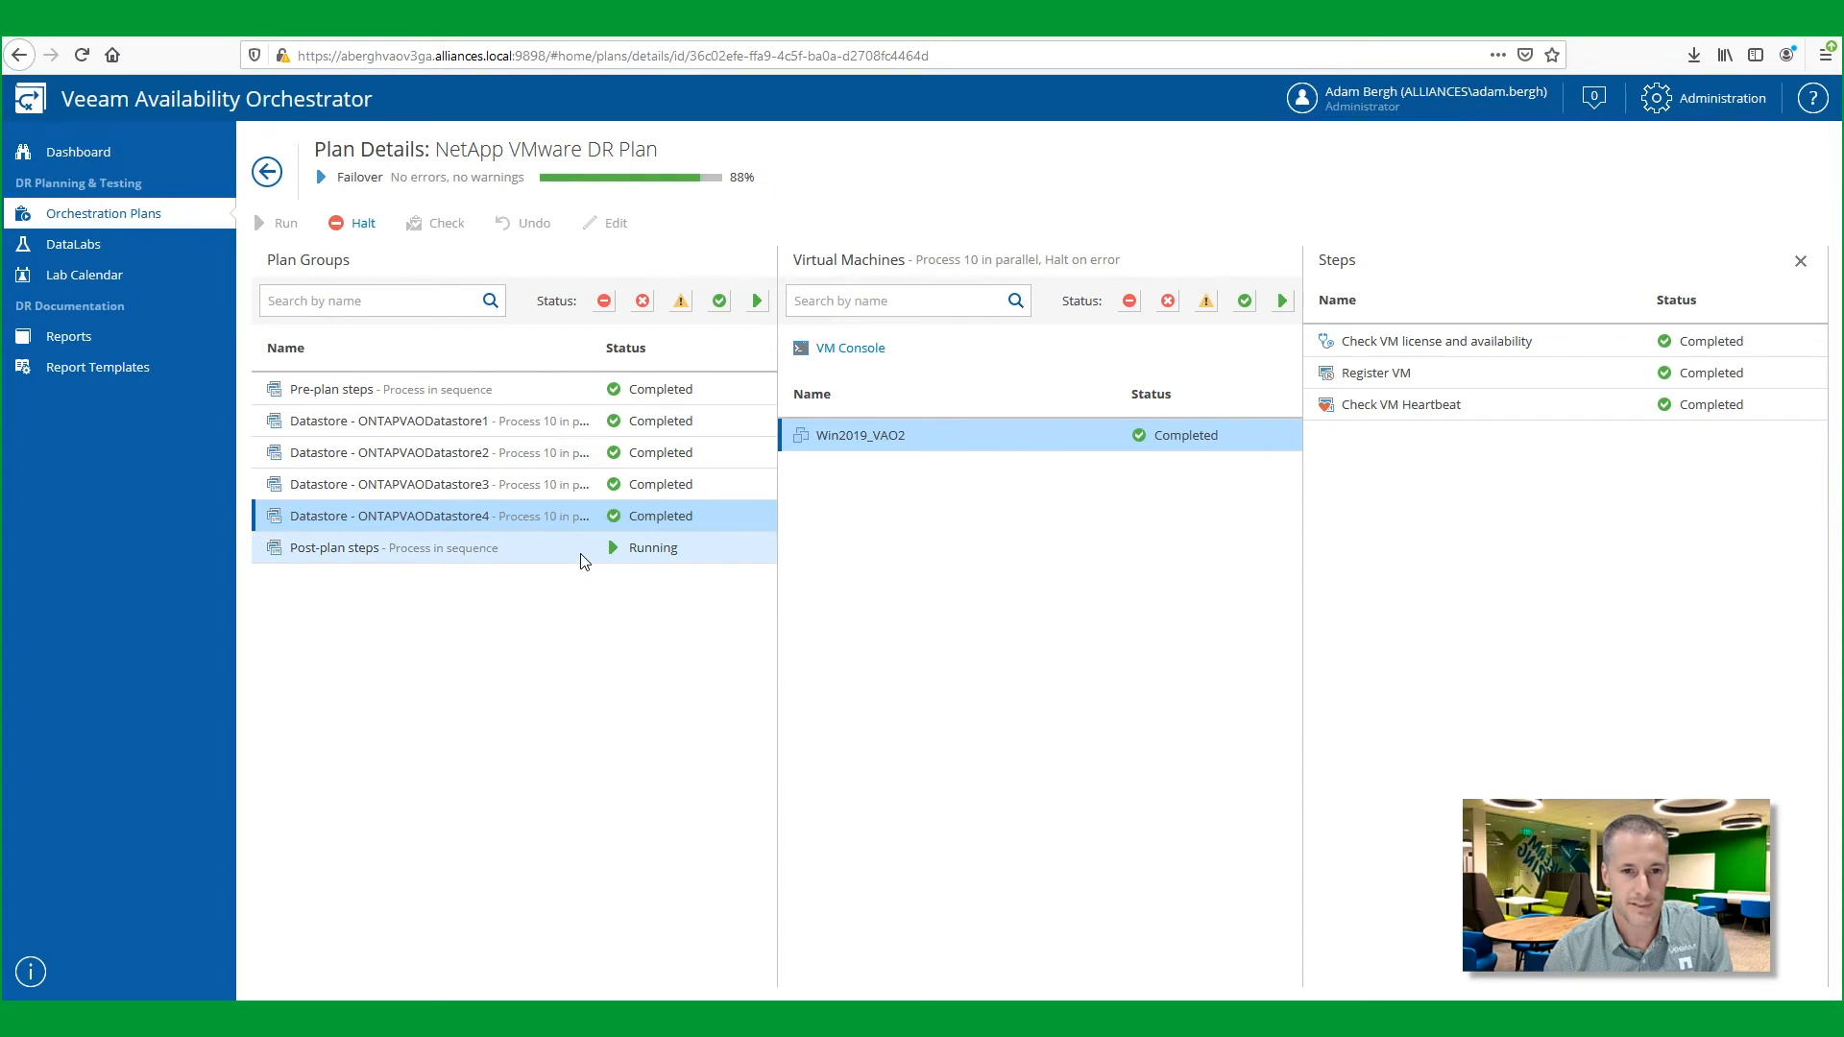
click(502, 555)
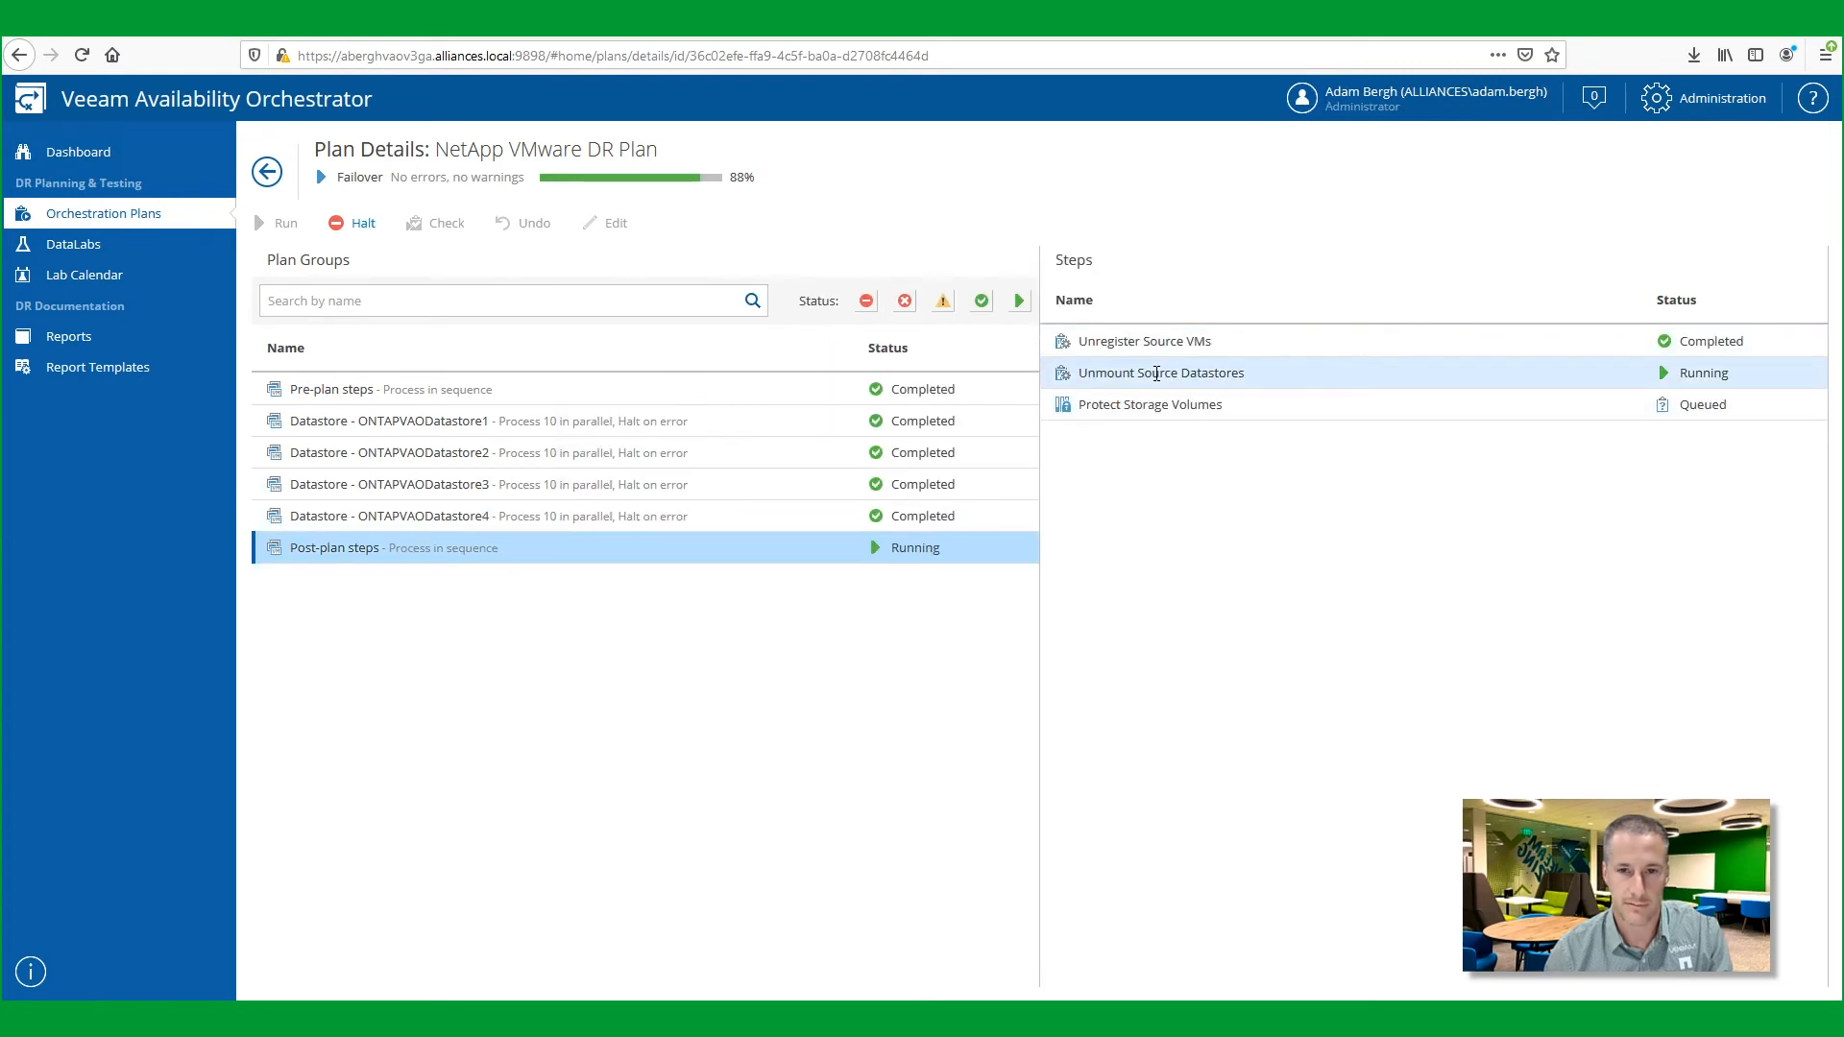
click(1157, 375)
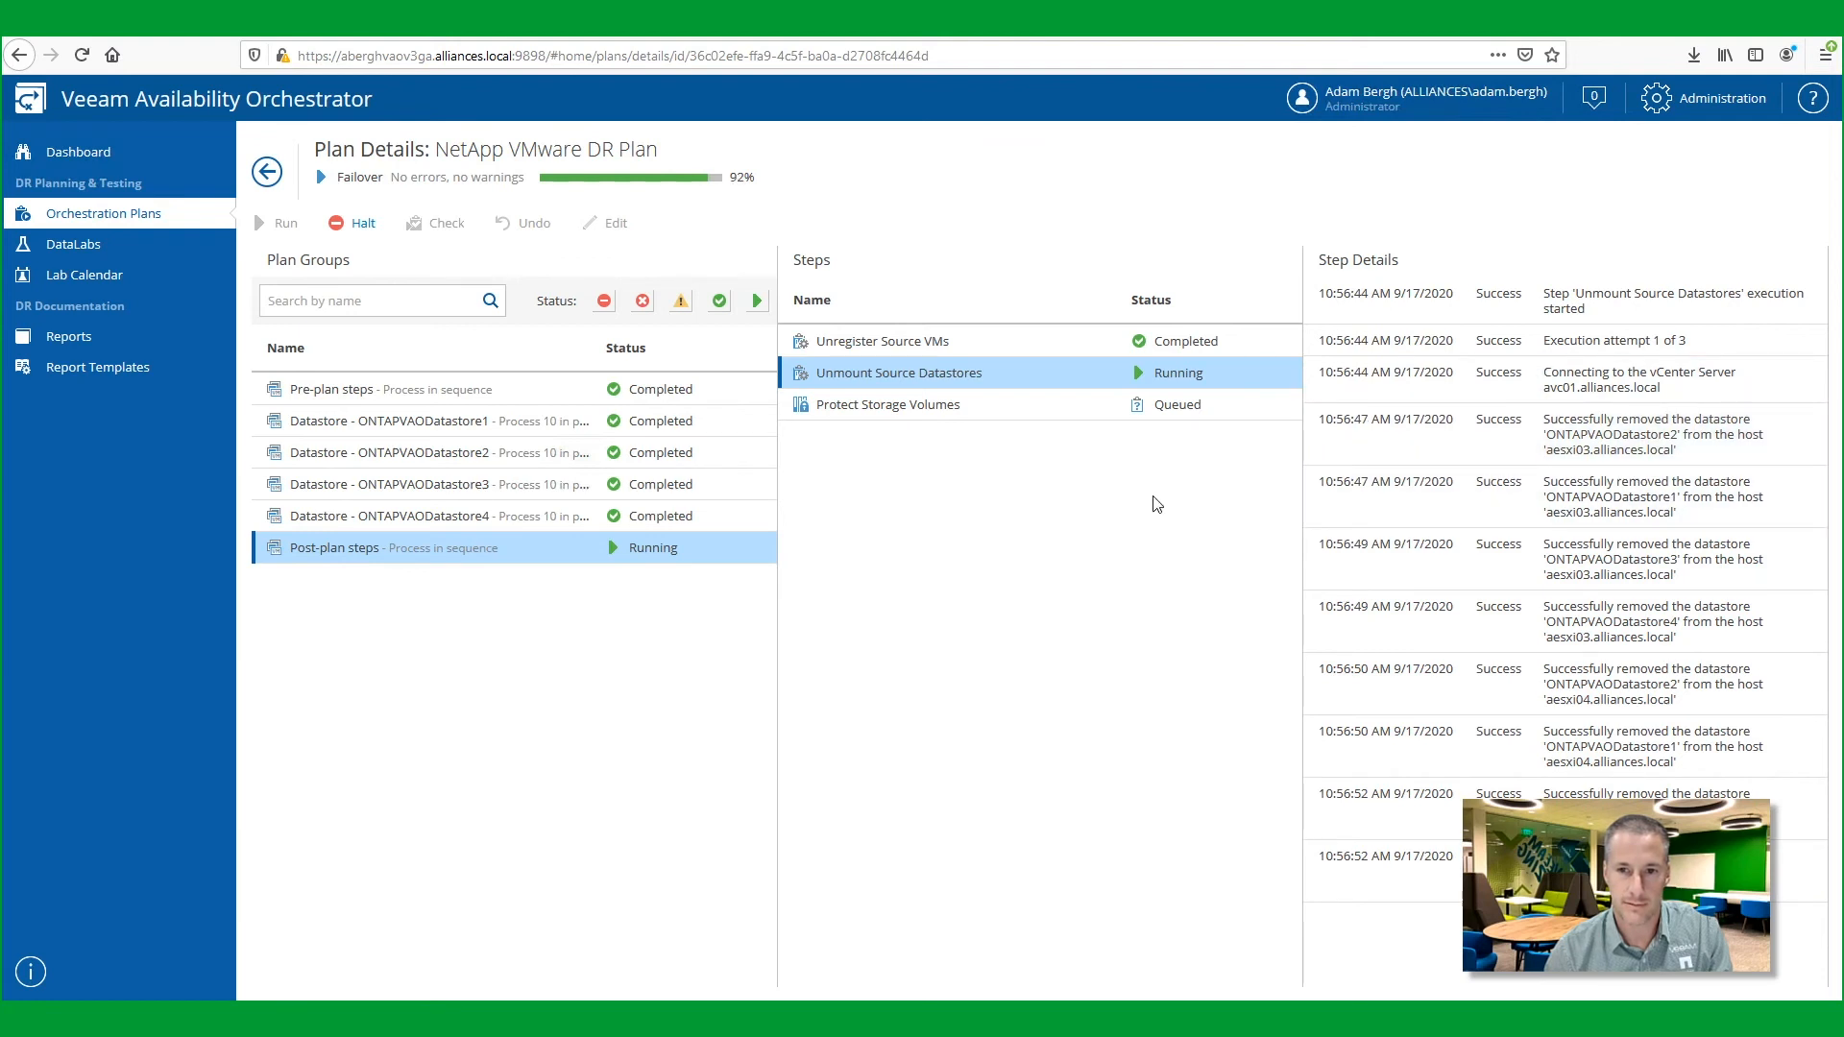
click(1095, 416)
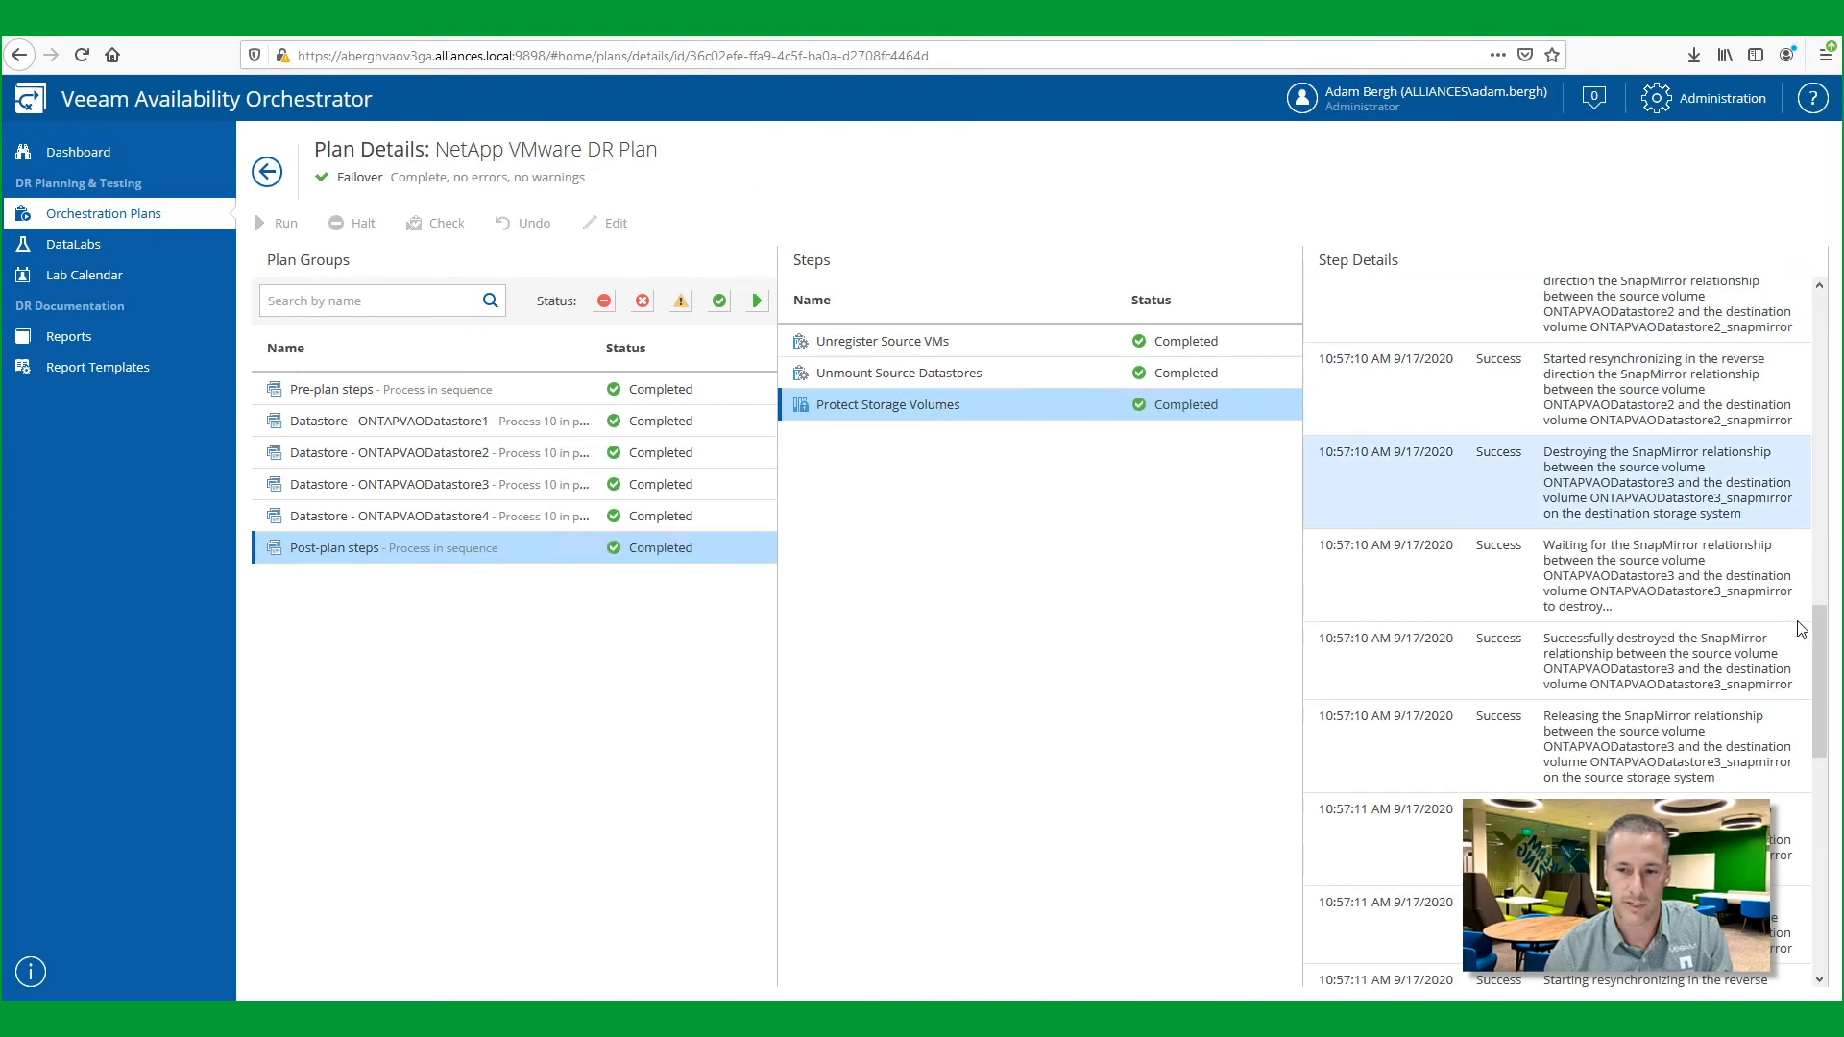
drag(1823, 635, 1823, 796)
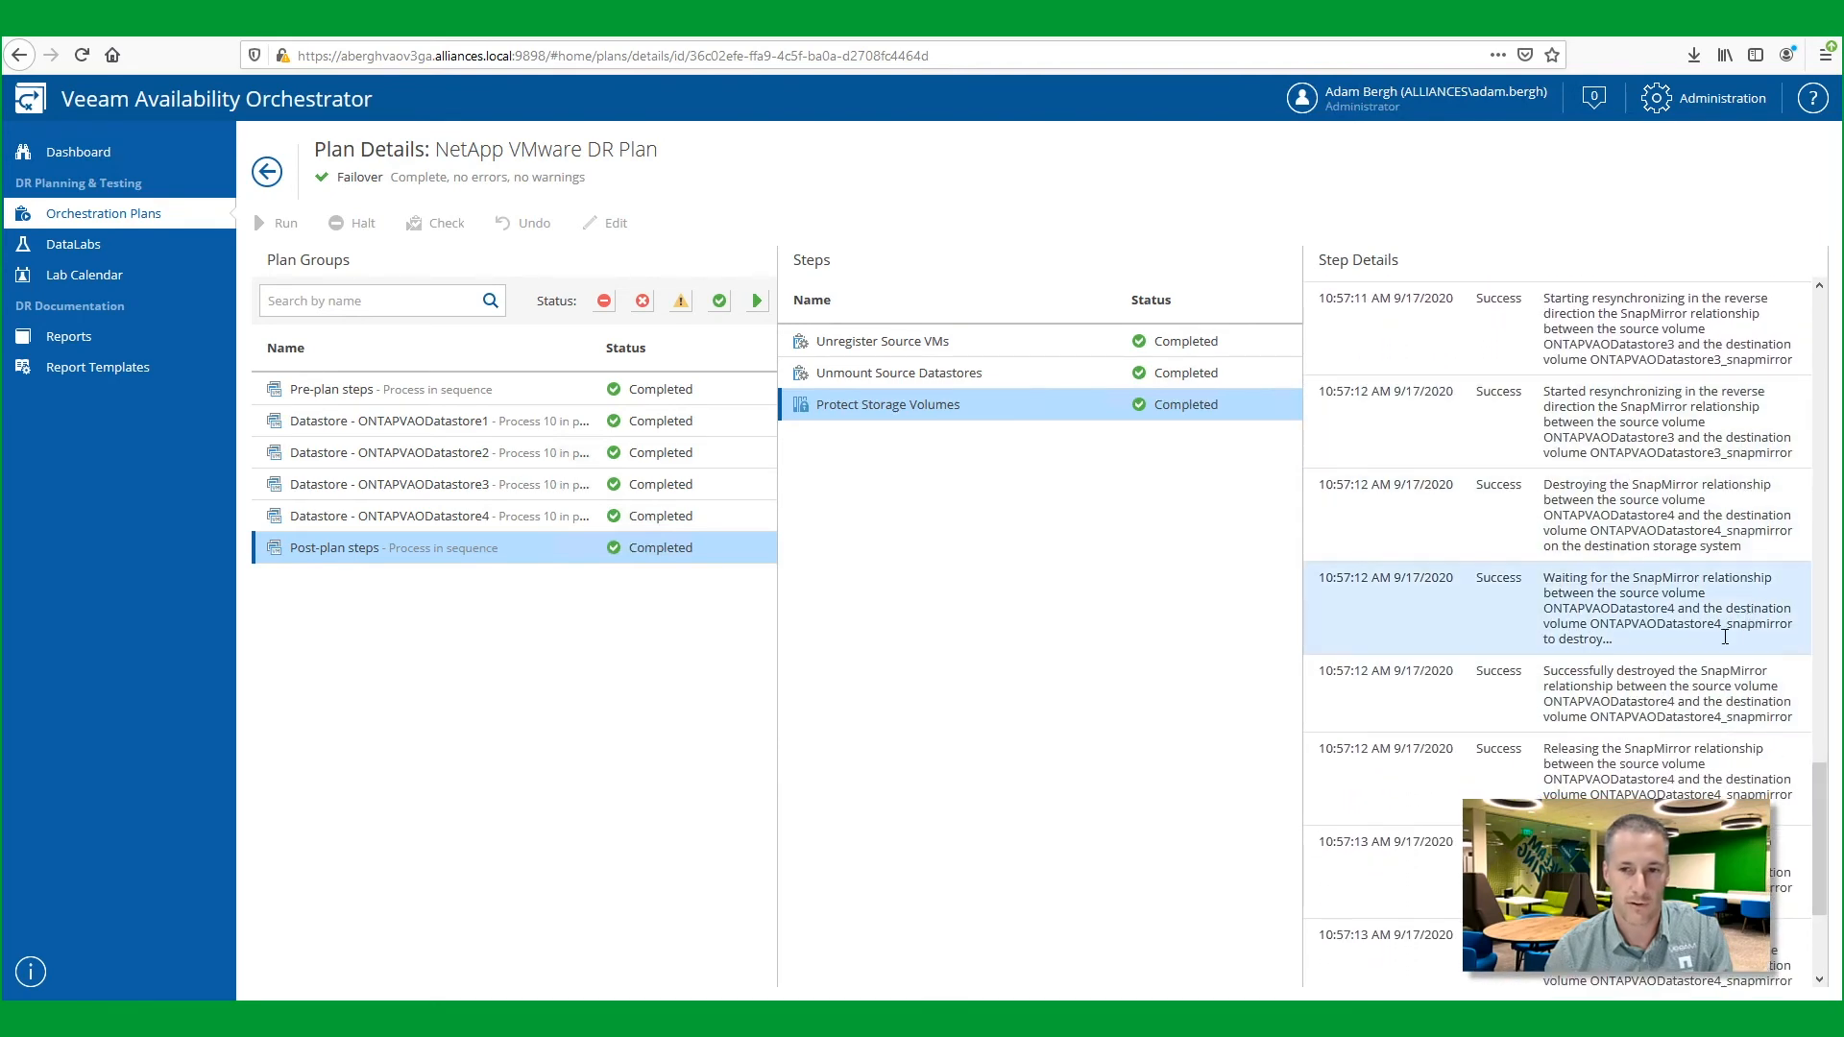
drag(1823, 830, 1824, 888)
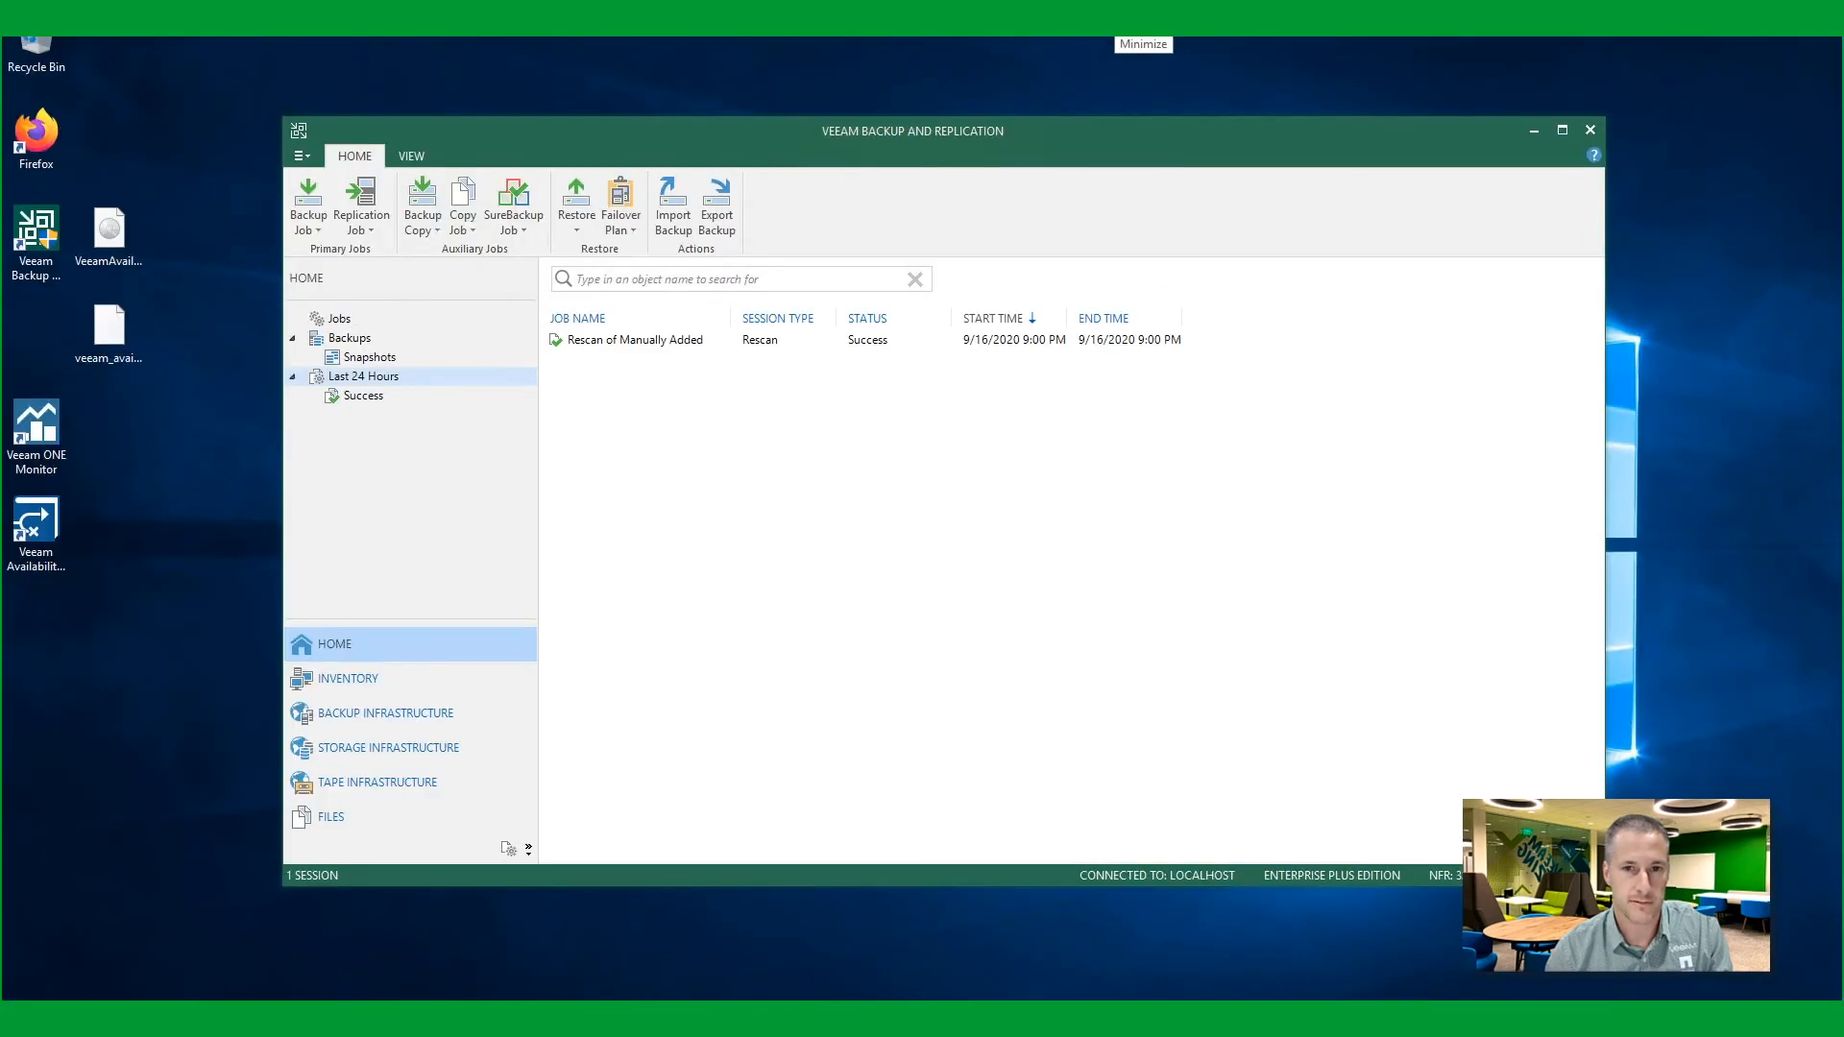
- Switch to the vSphere Client and check the virtual machines in DR Cluster and the datastores in DR-Datacenter
click(1138, 27)
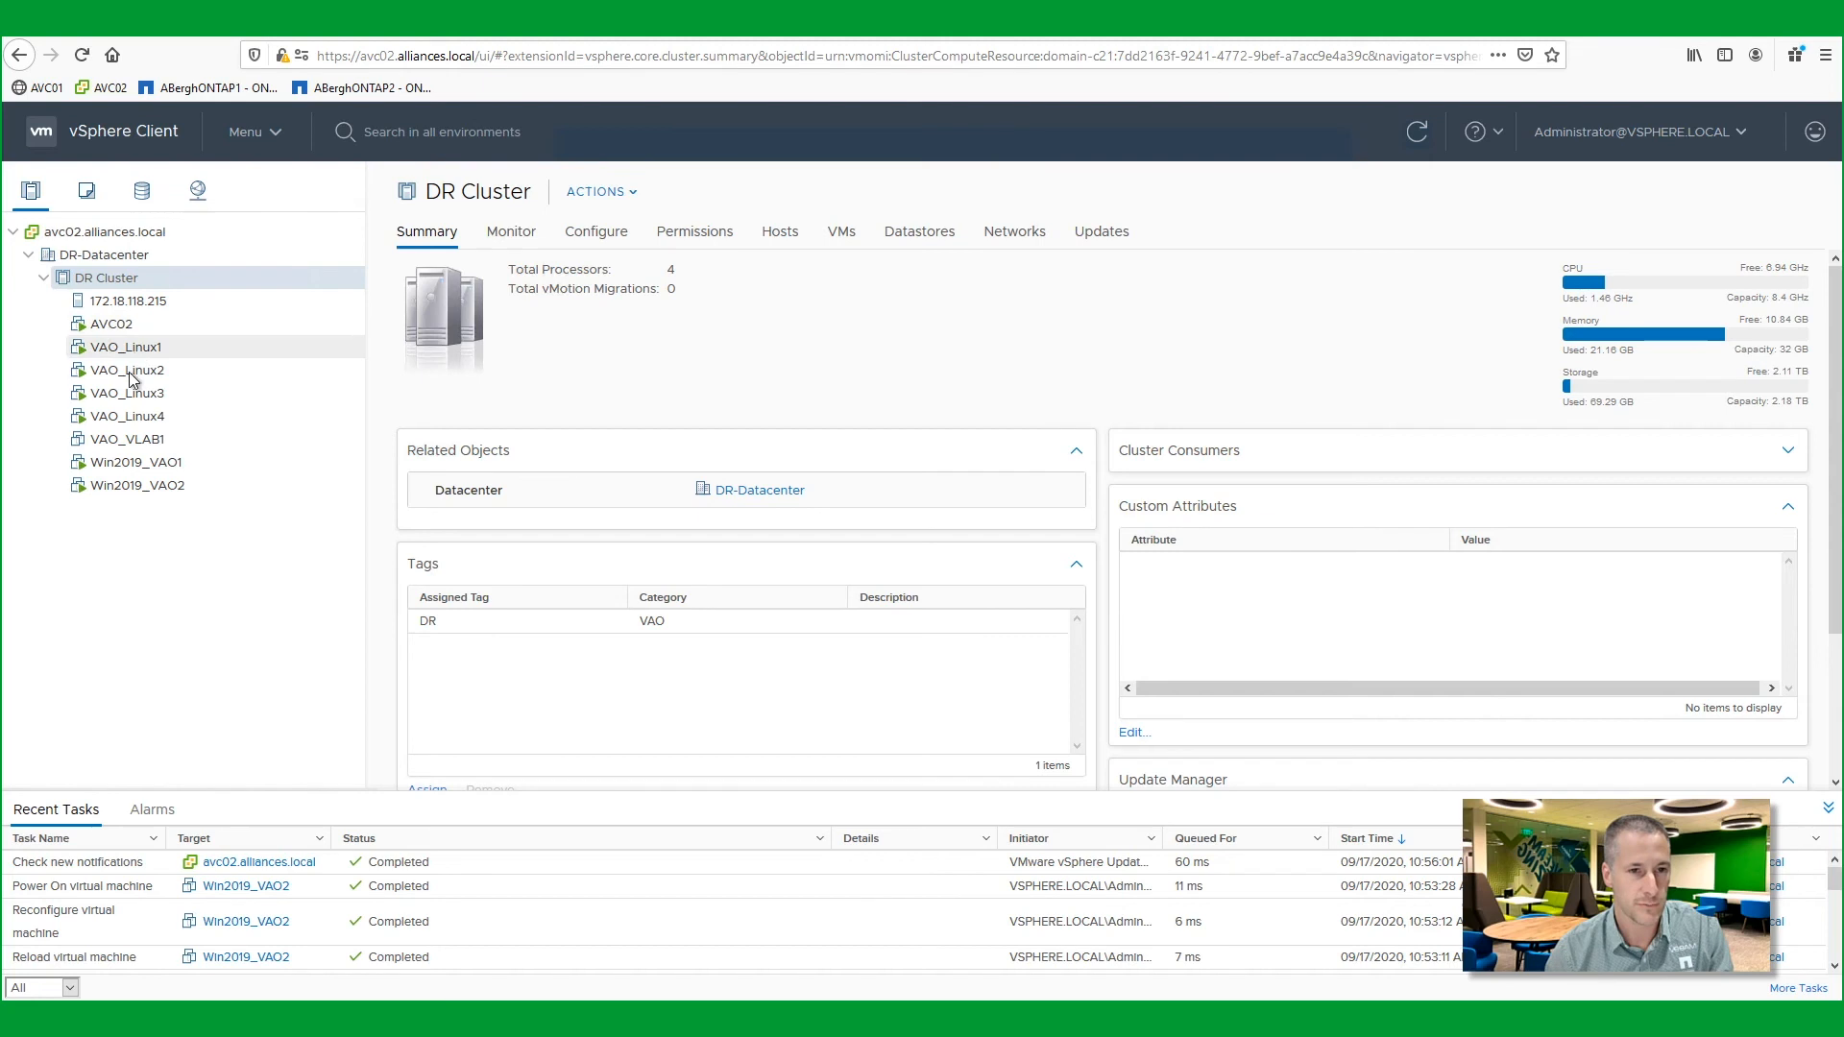
click(142, 194)
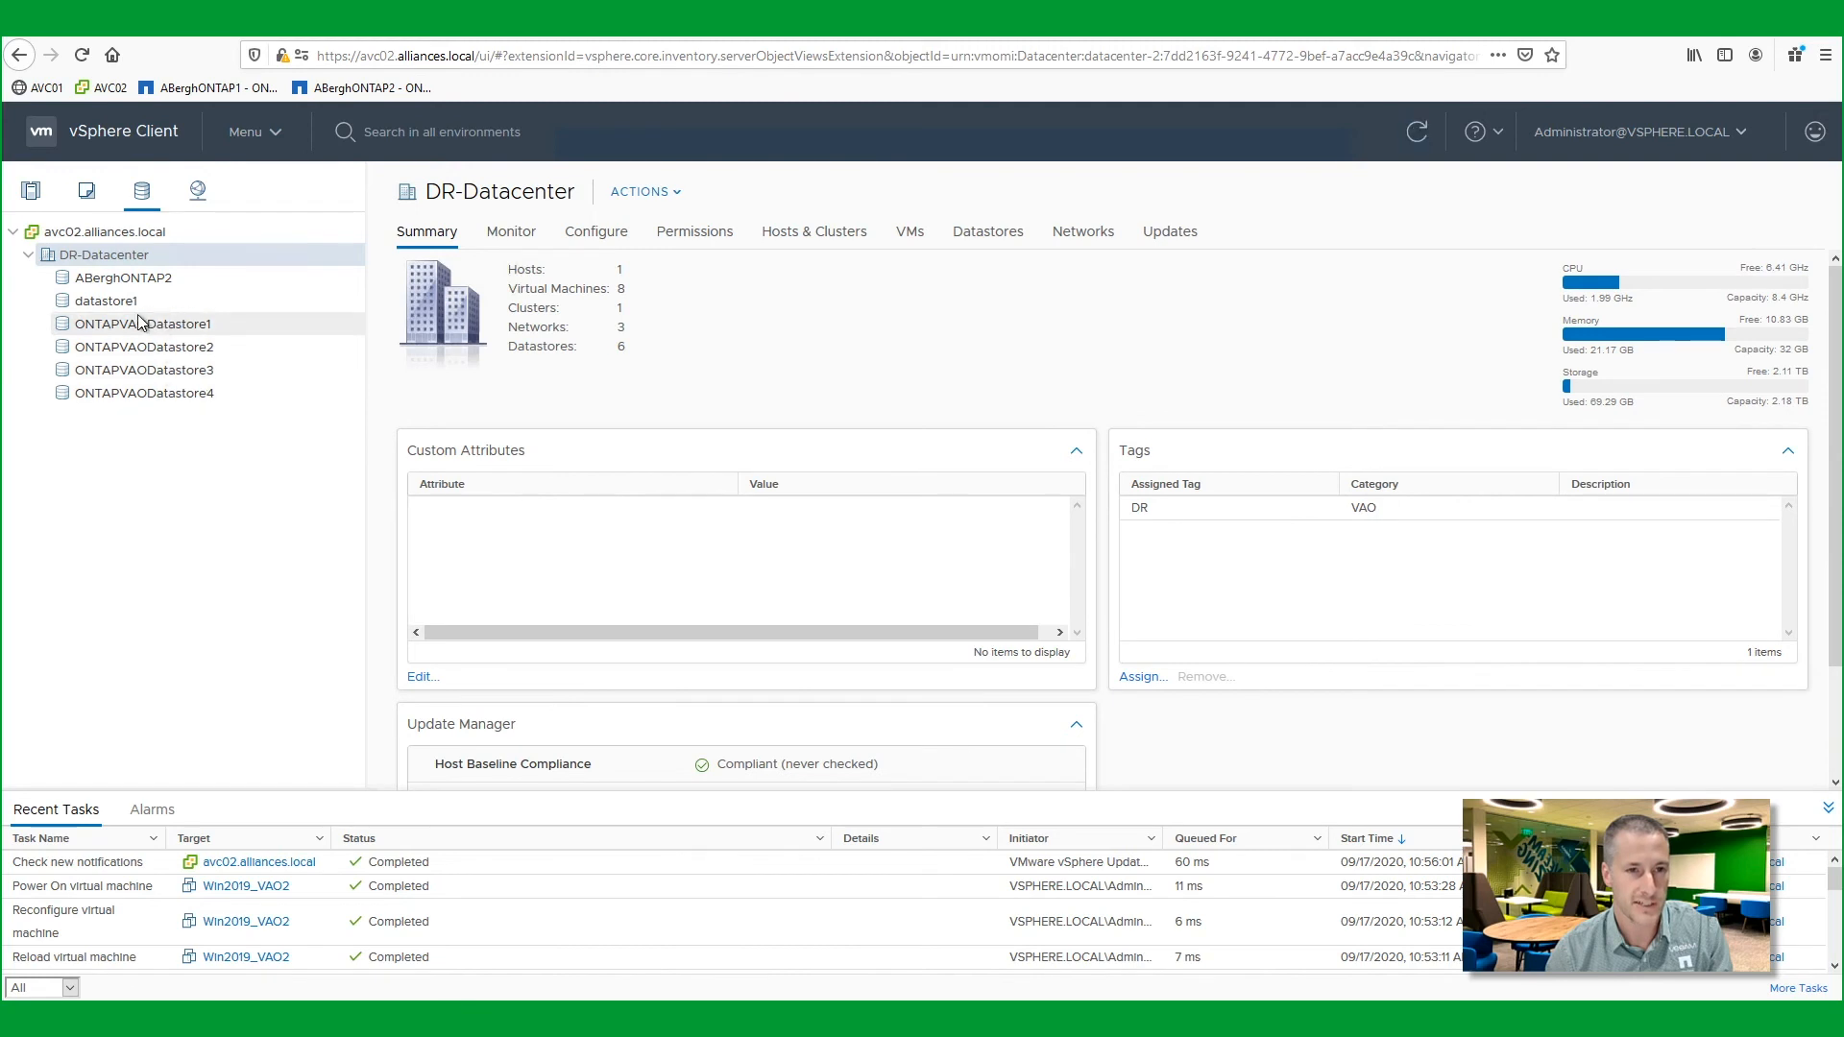
click(30, 190)
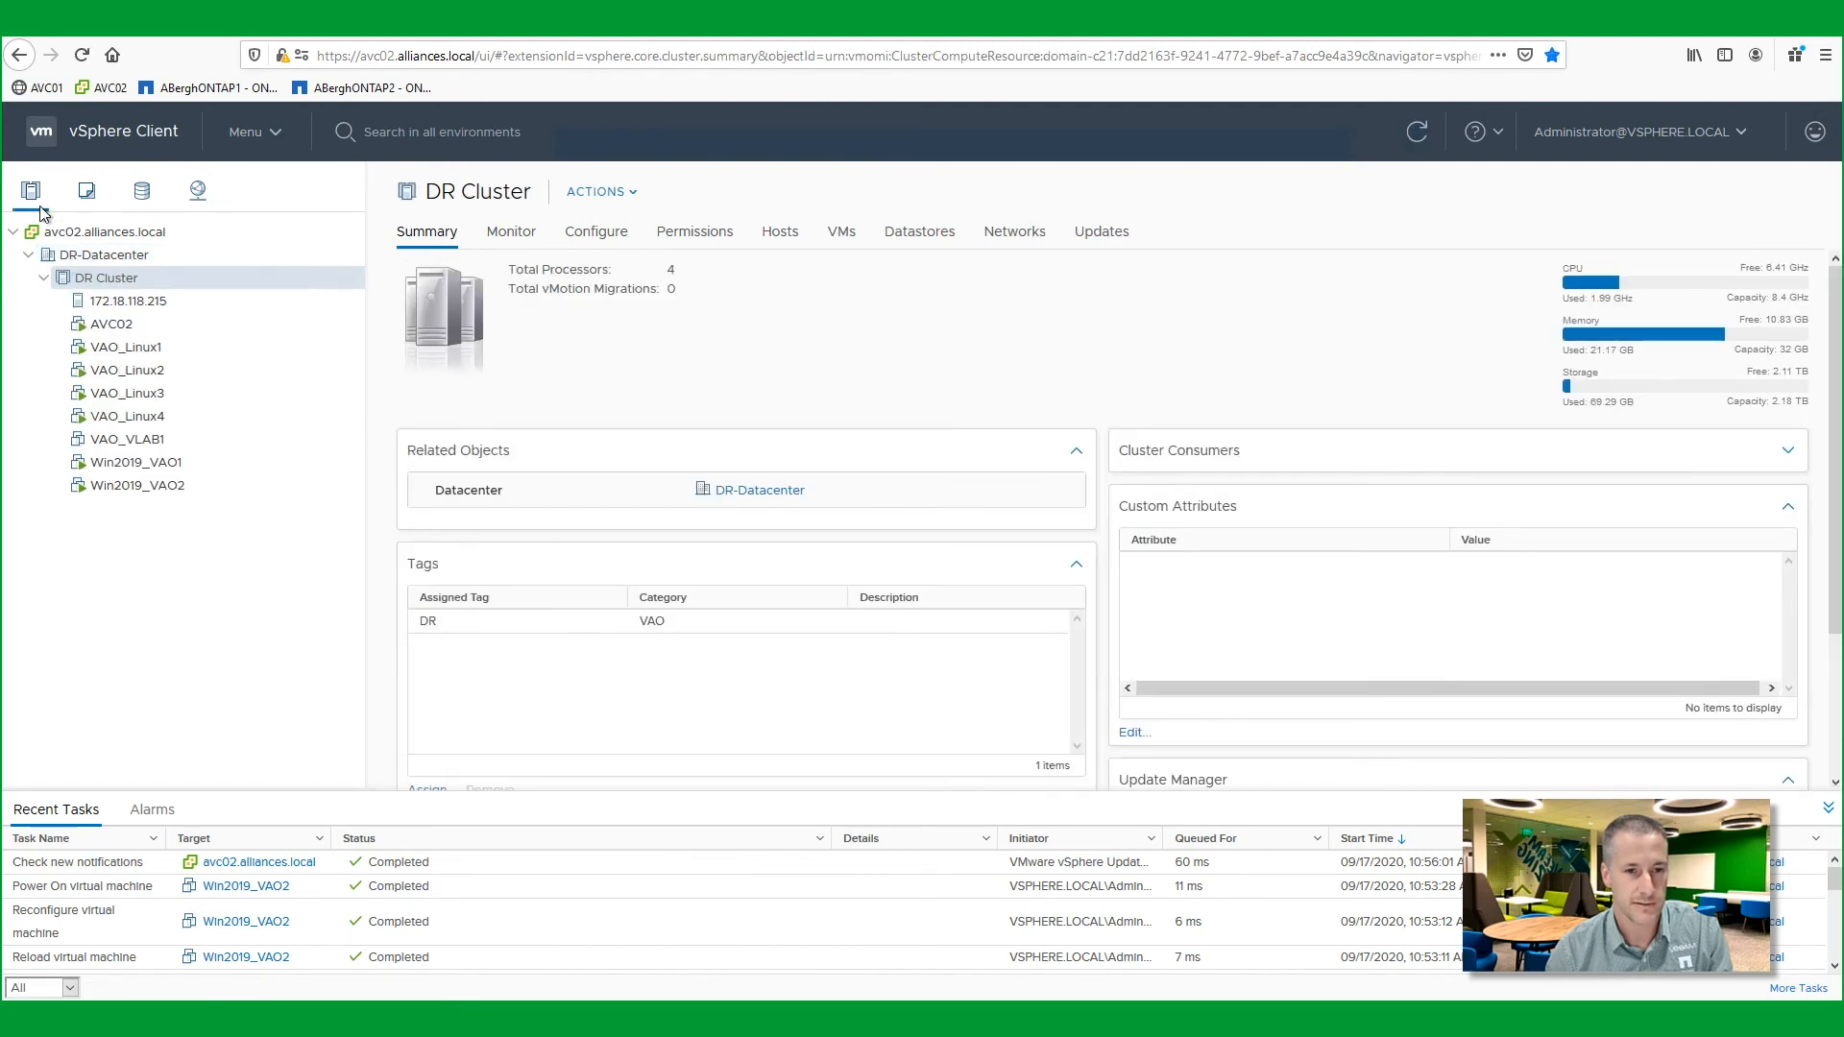
- Switch back to Veeam Availability Orchestrator and open the Failover execution report for the NetApp VMware DR Plan
mouse_move(367, 984)
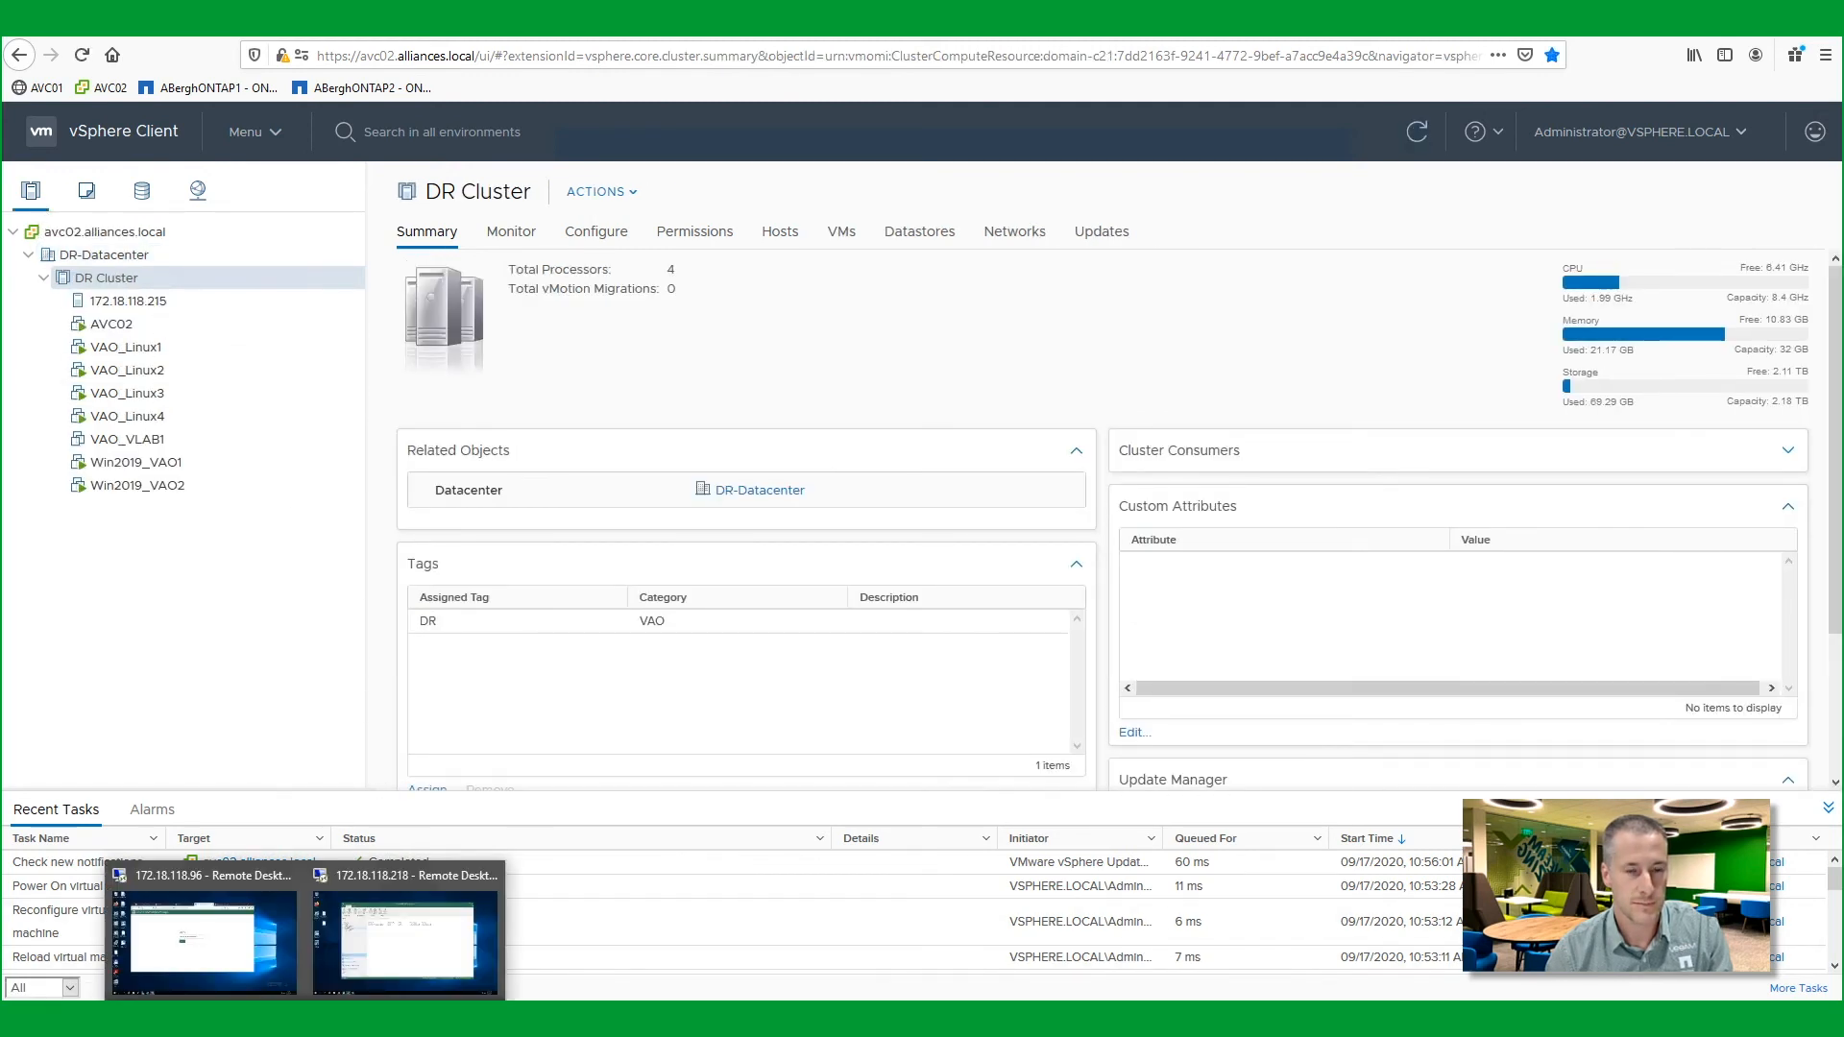
click(366, 975)
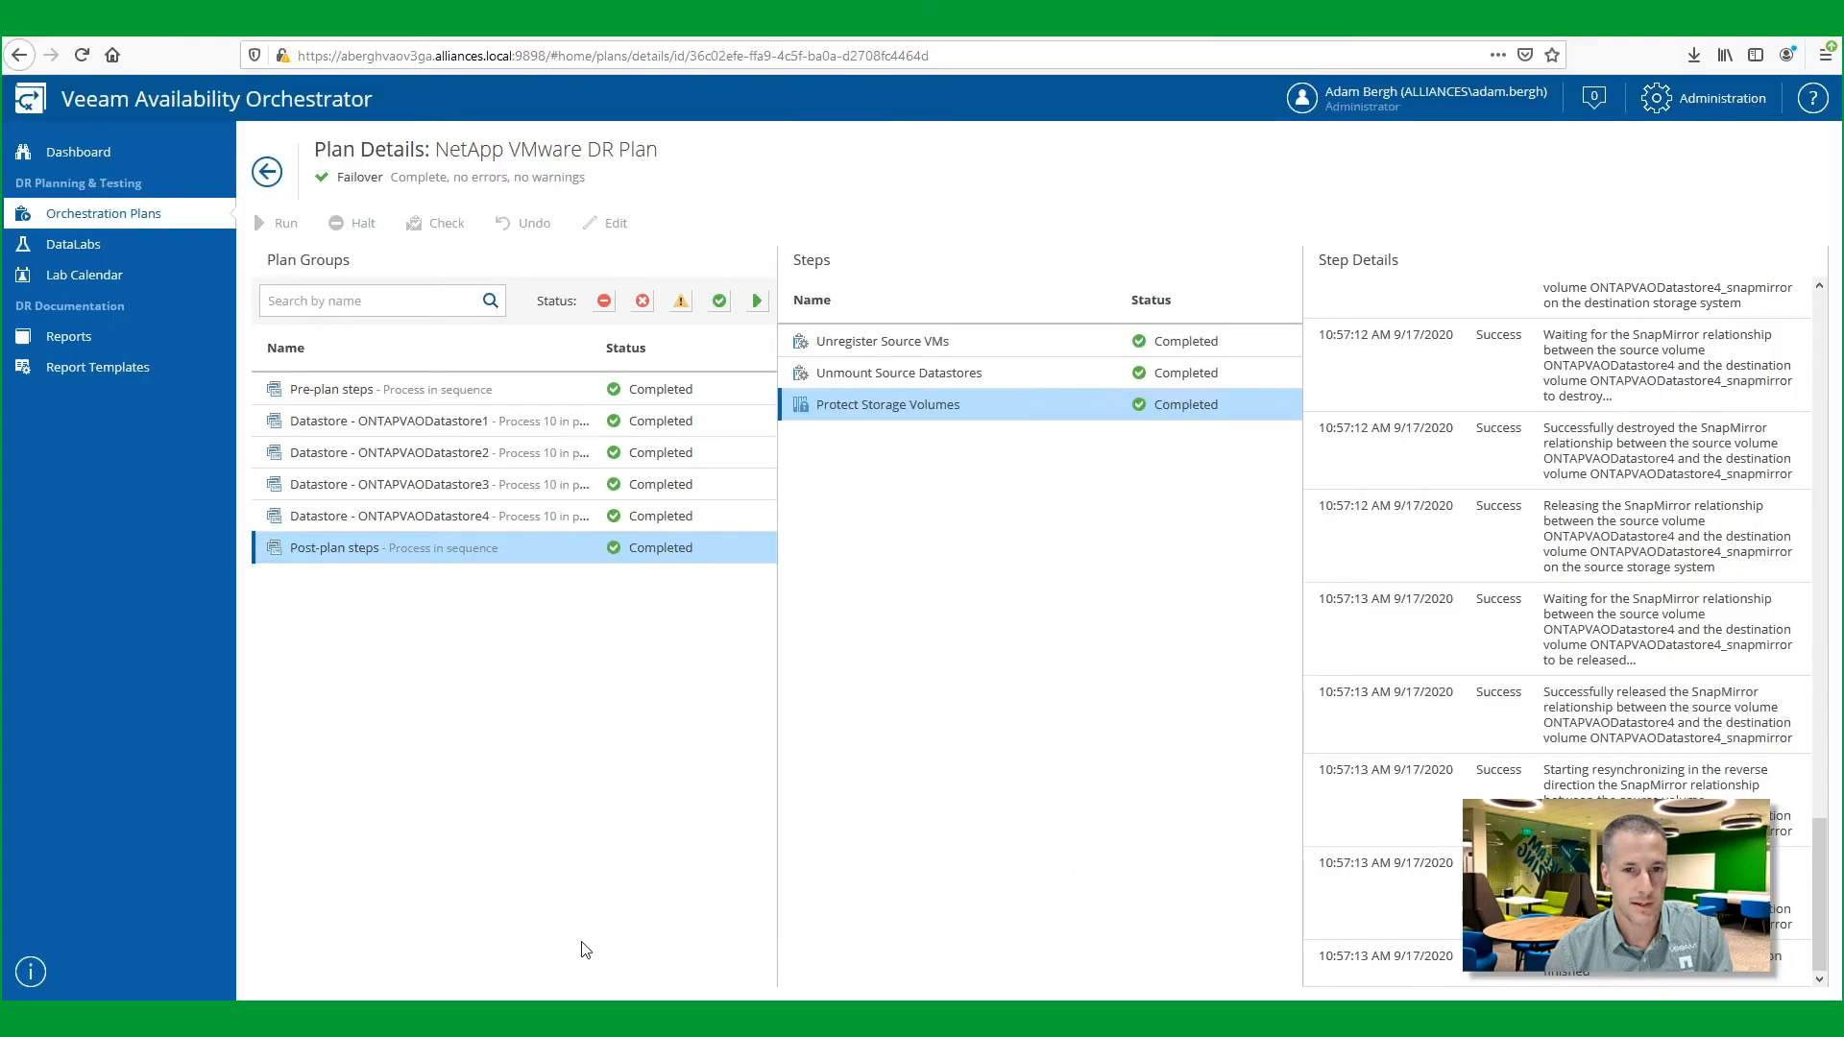
click(260, 186)
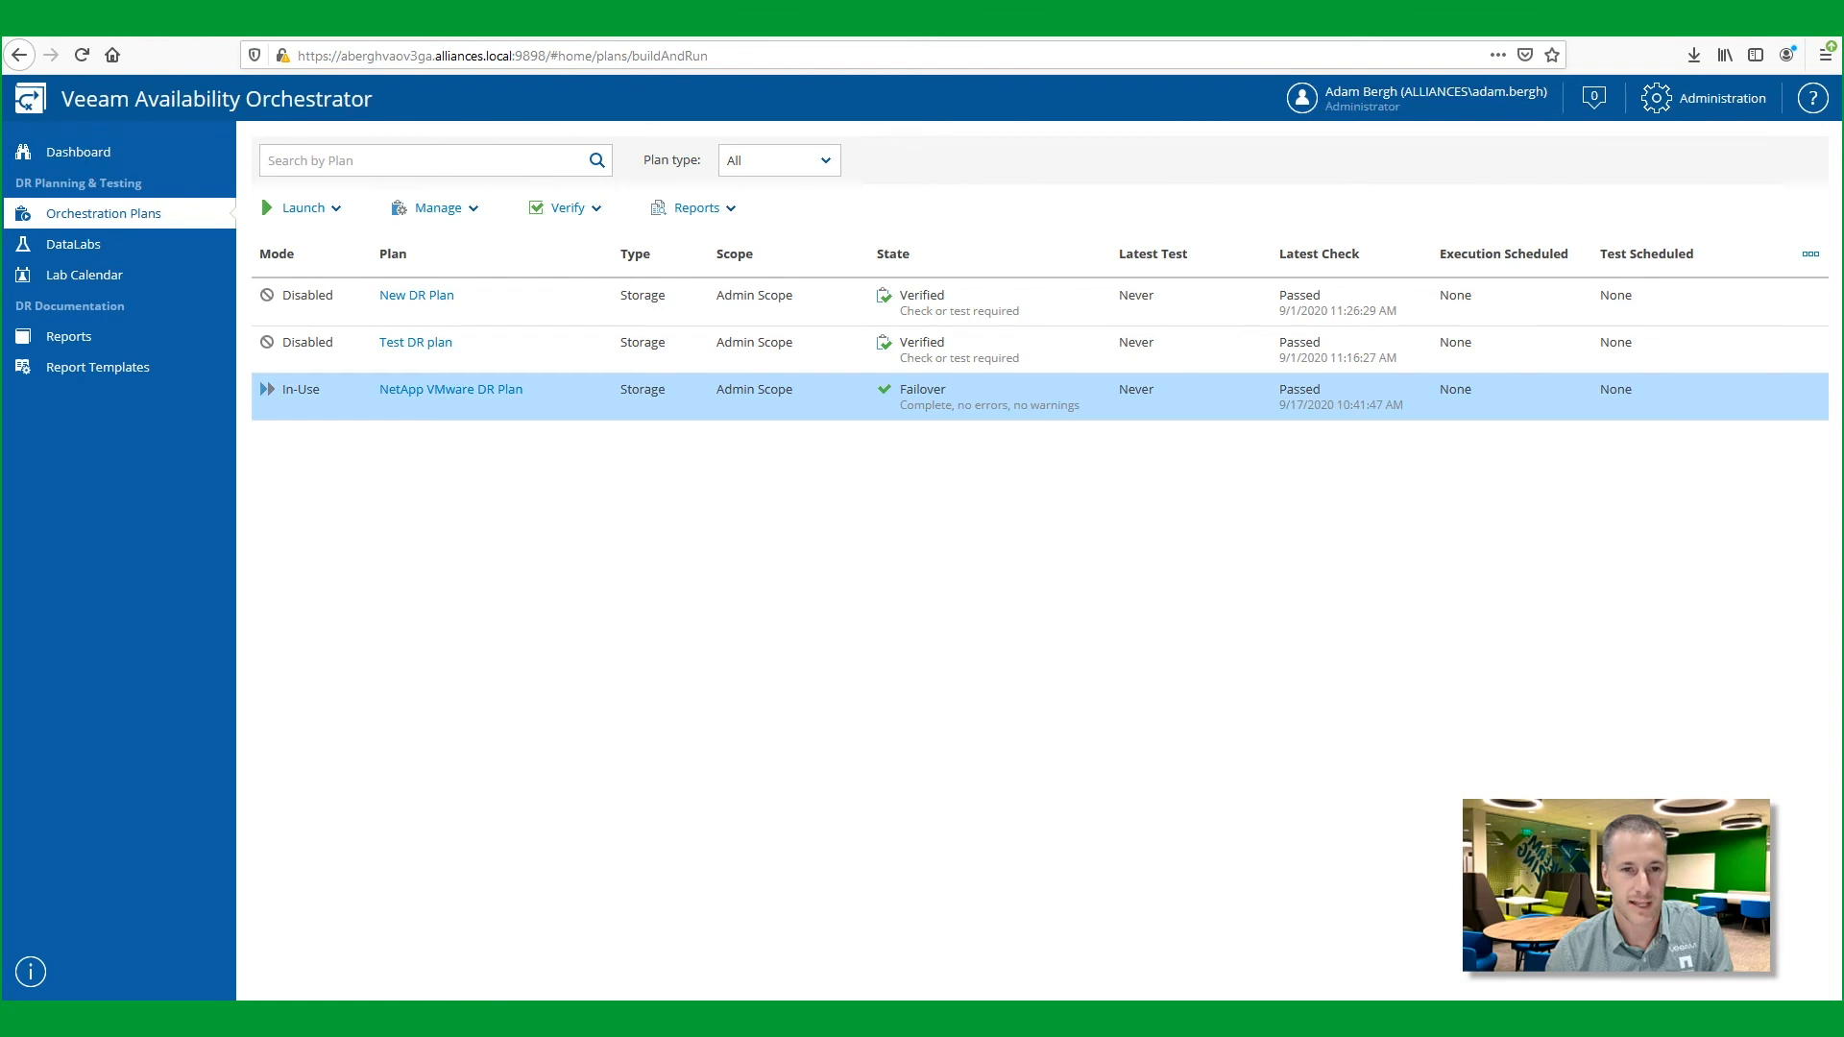
click(67, 342)
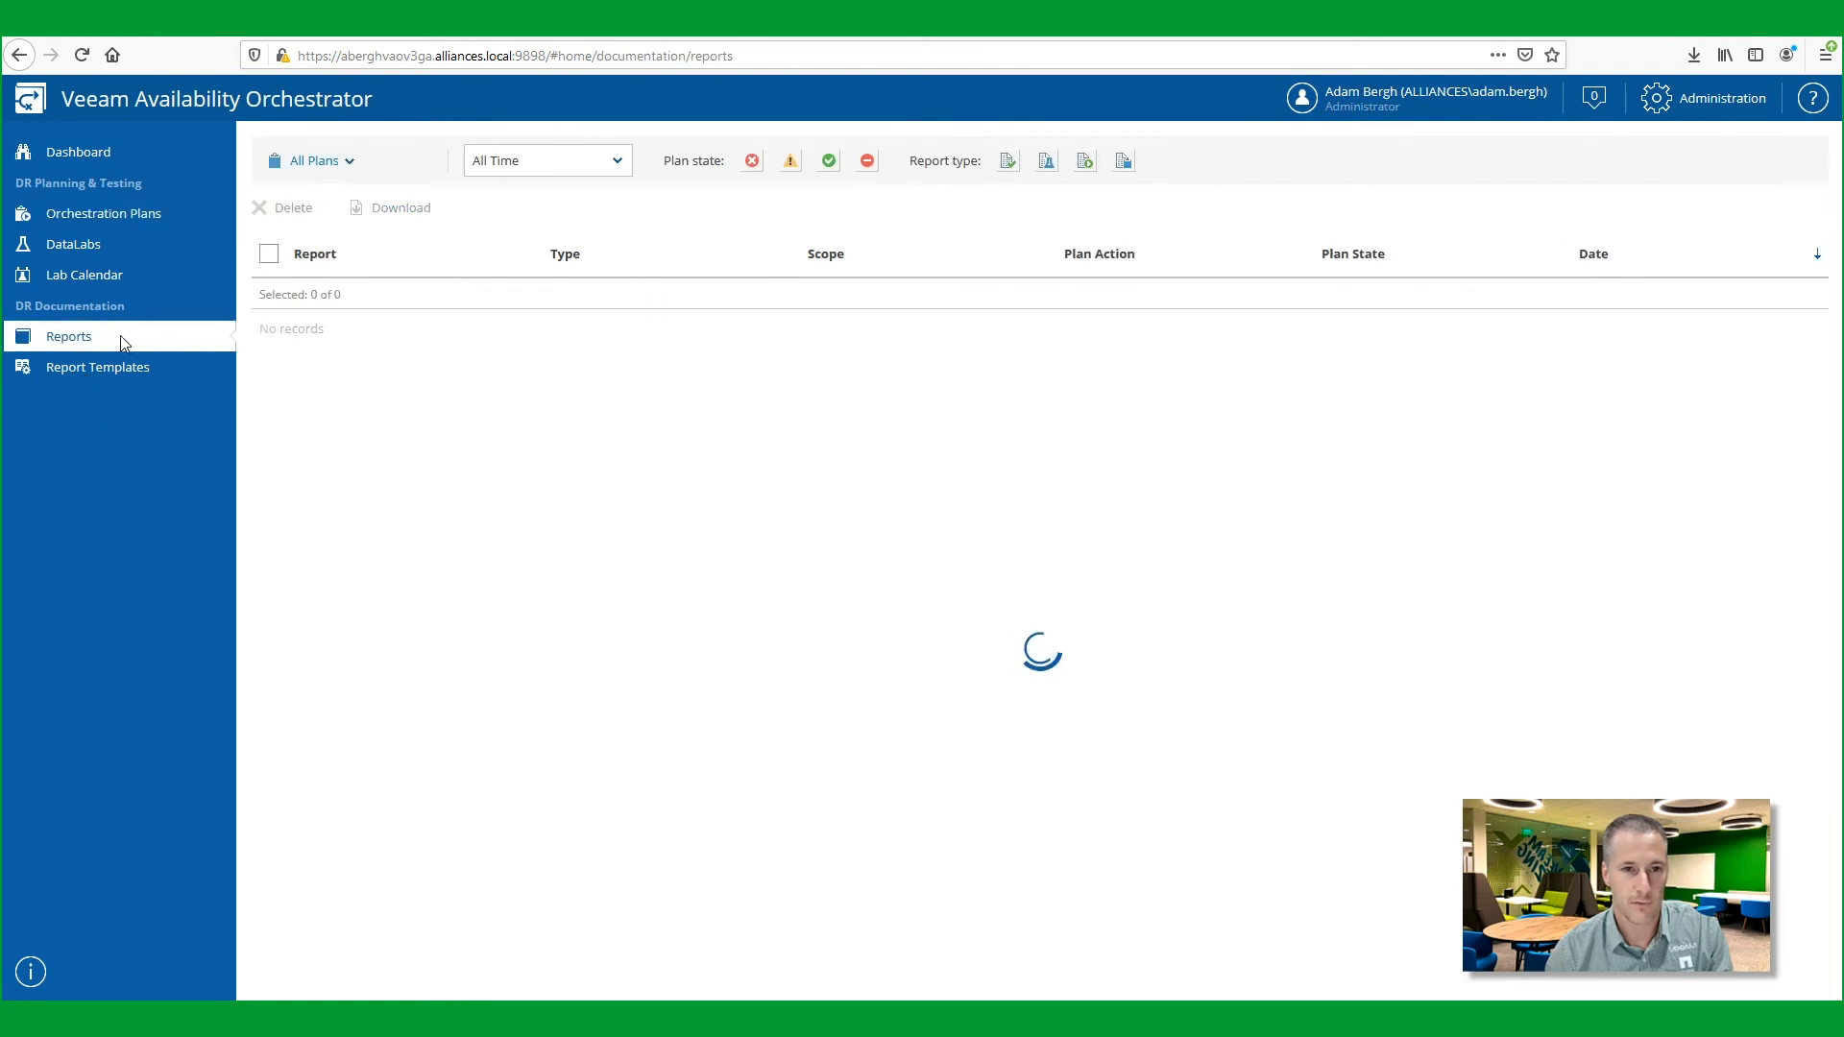
click(1149, 339)
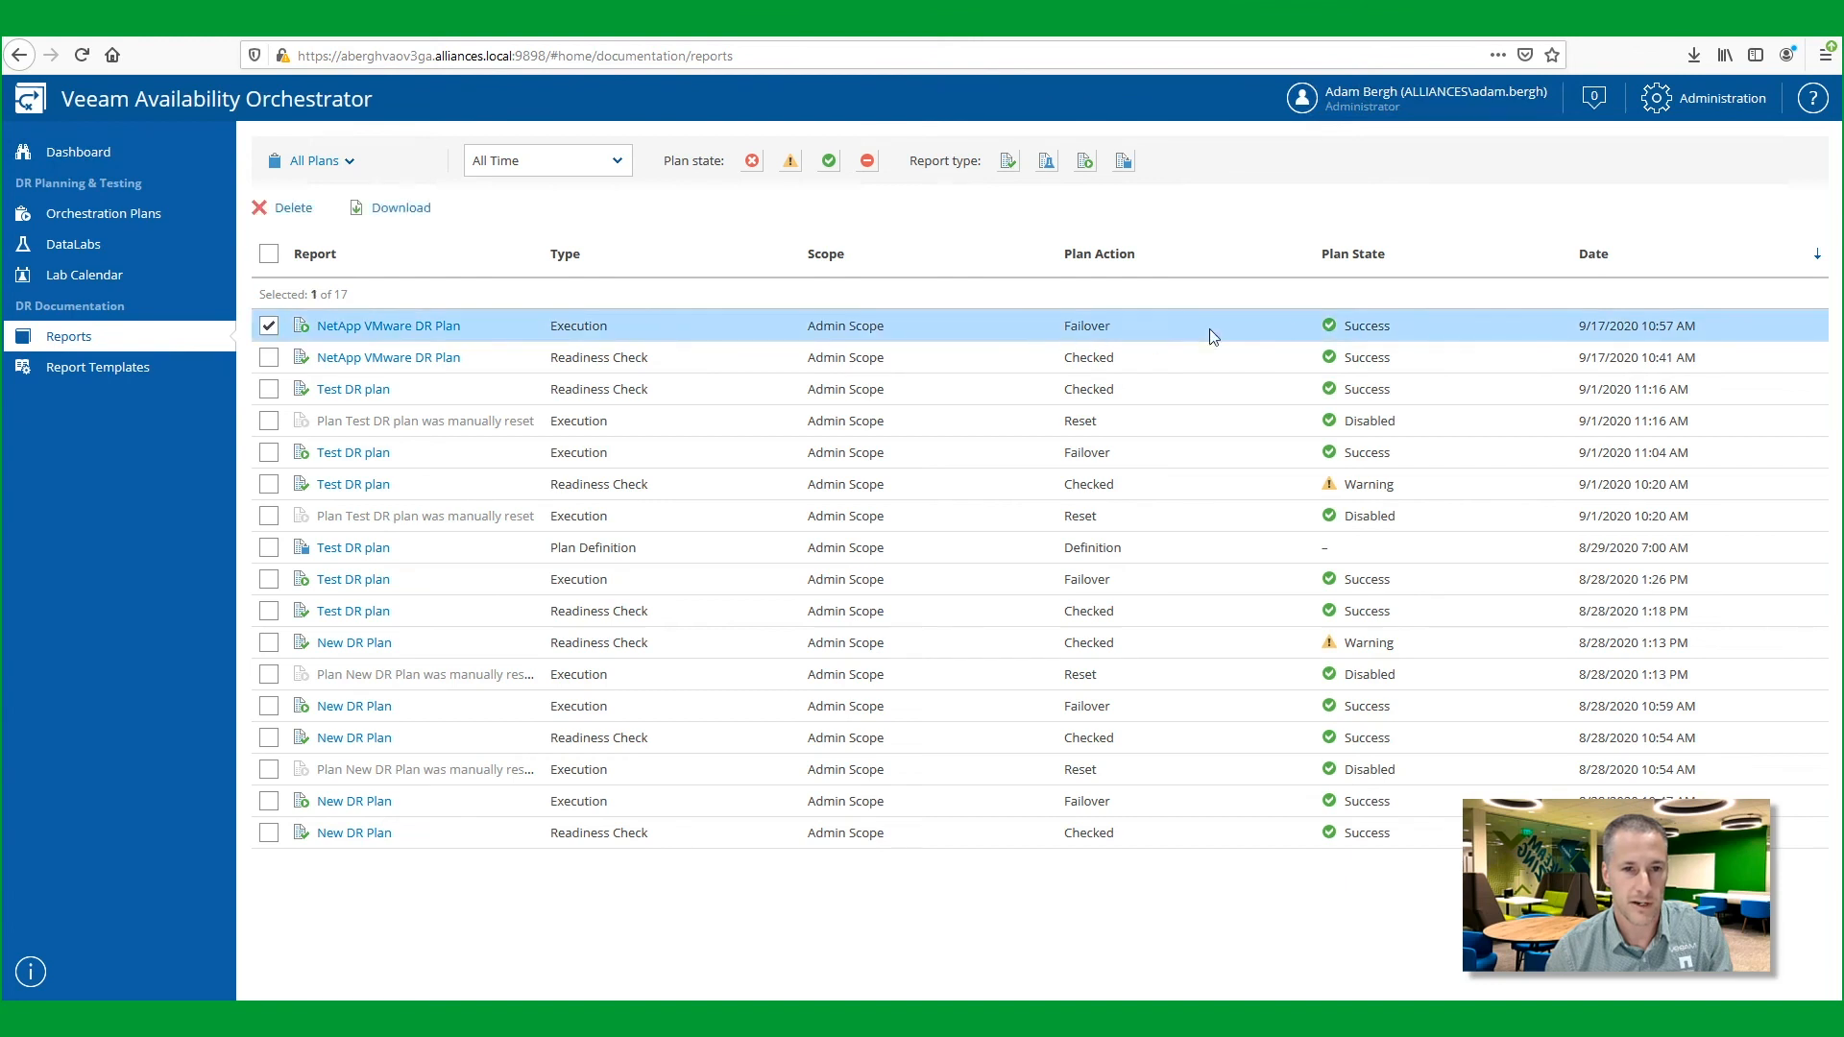
click(482, 323)
click(975, 640)
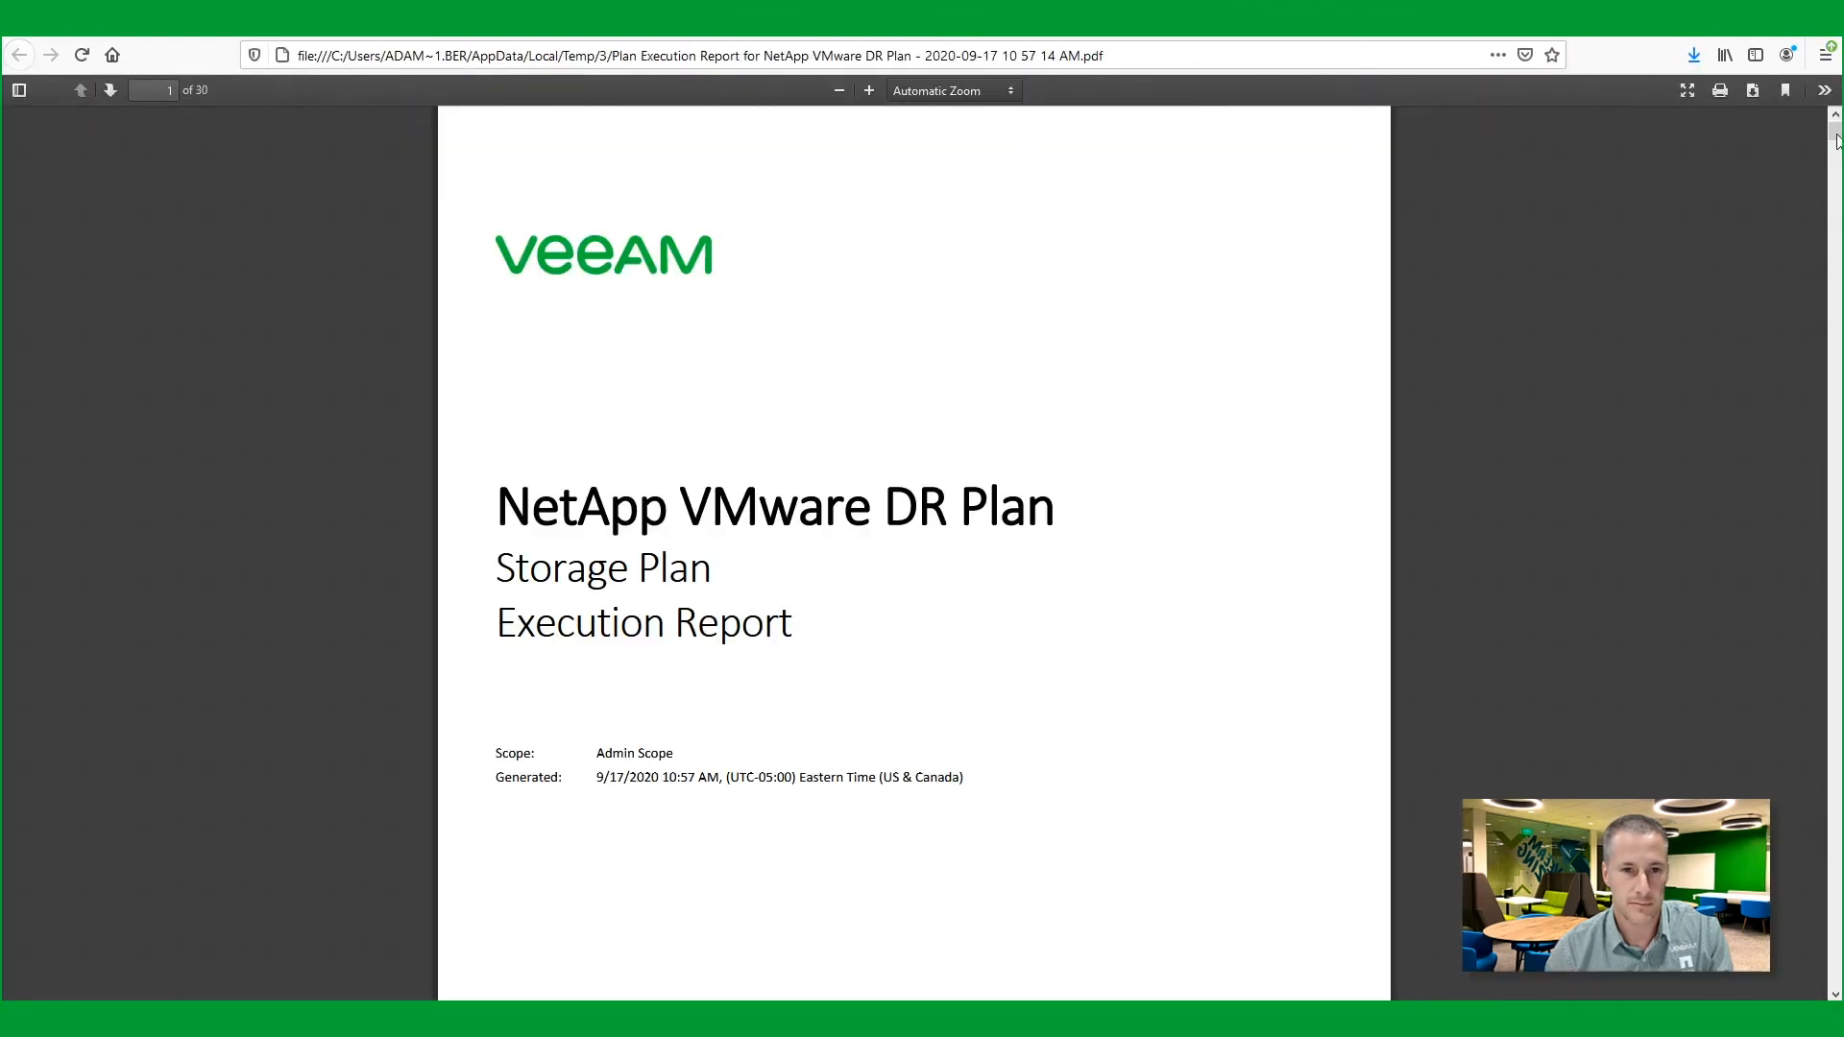
- Read the execution report's recovery objectives, overview, and summary with the execution details, licensing and RPO checks
drag(1837, 135, 1840, 189)
scroll(1681, 509, down, 8)
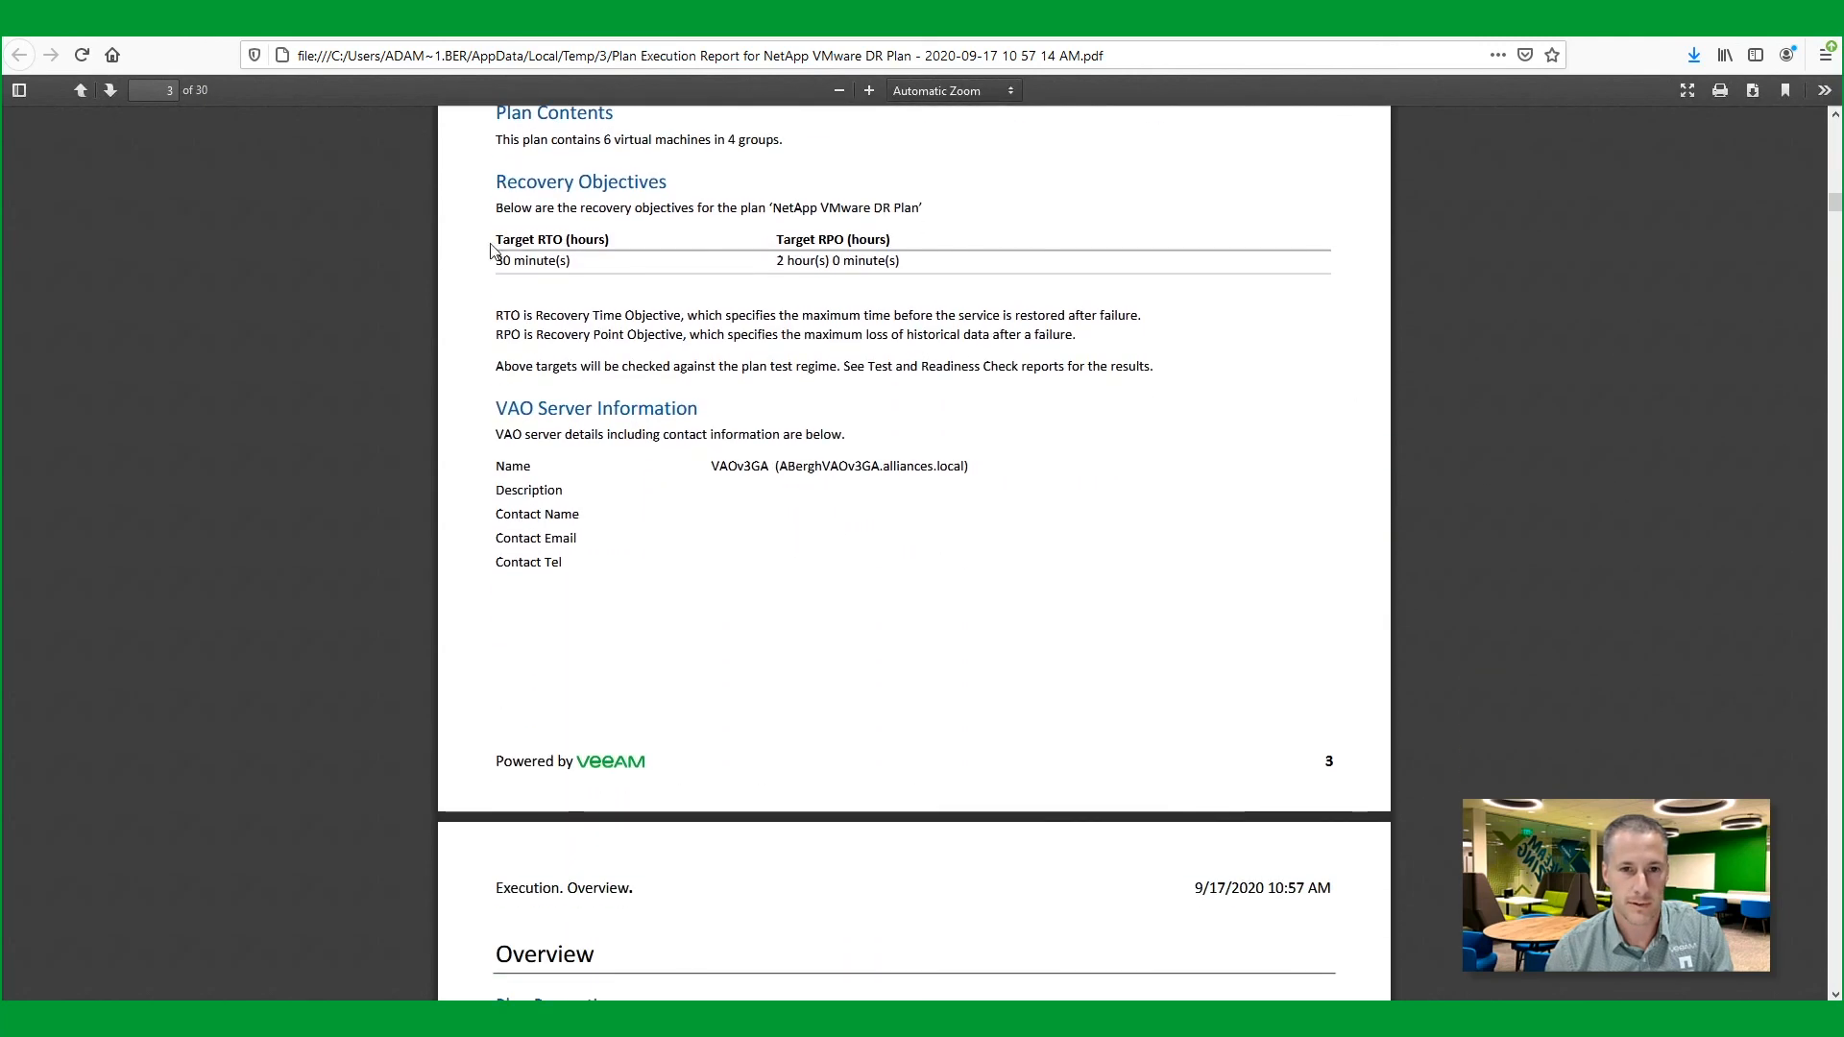
scroll(798, 562, down, 7)
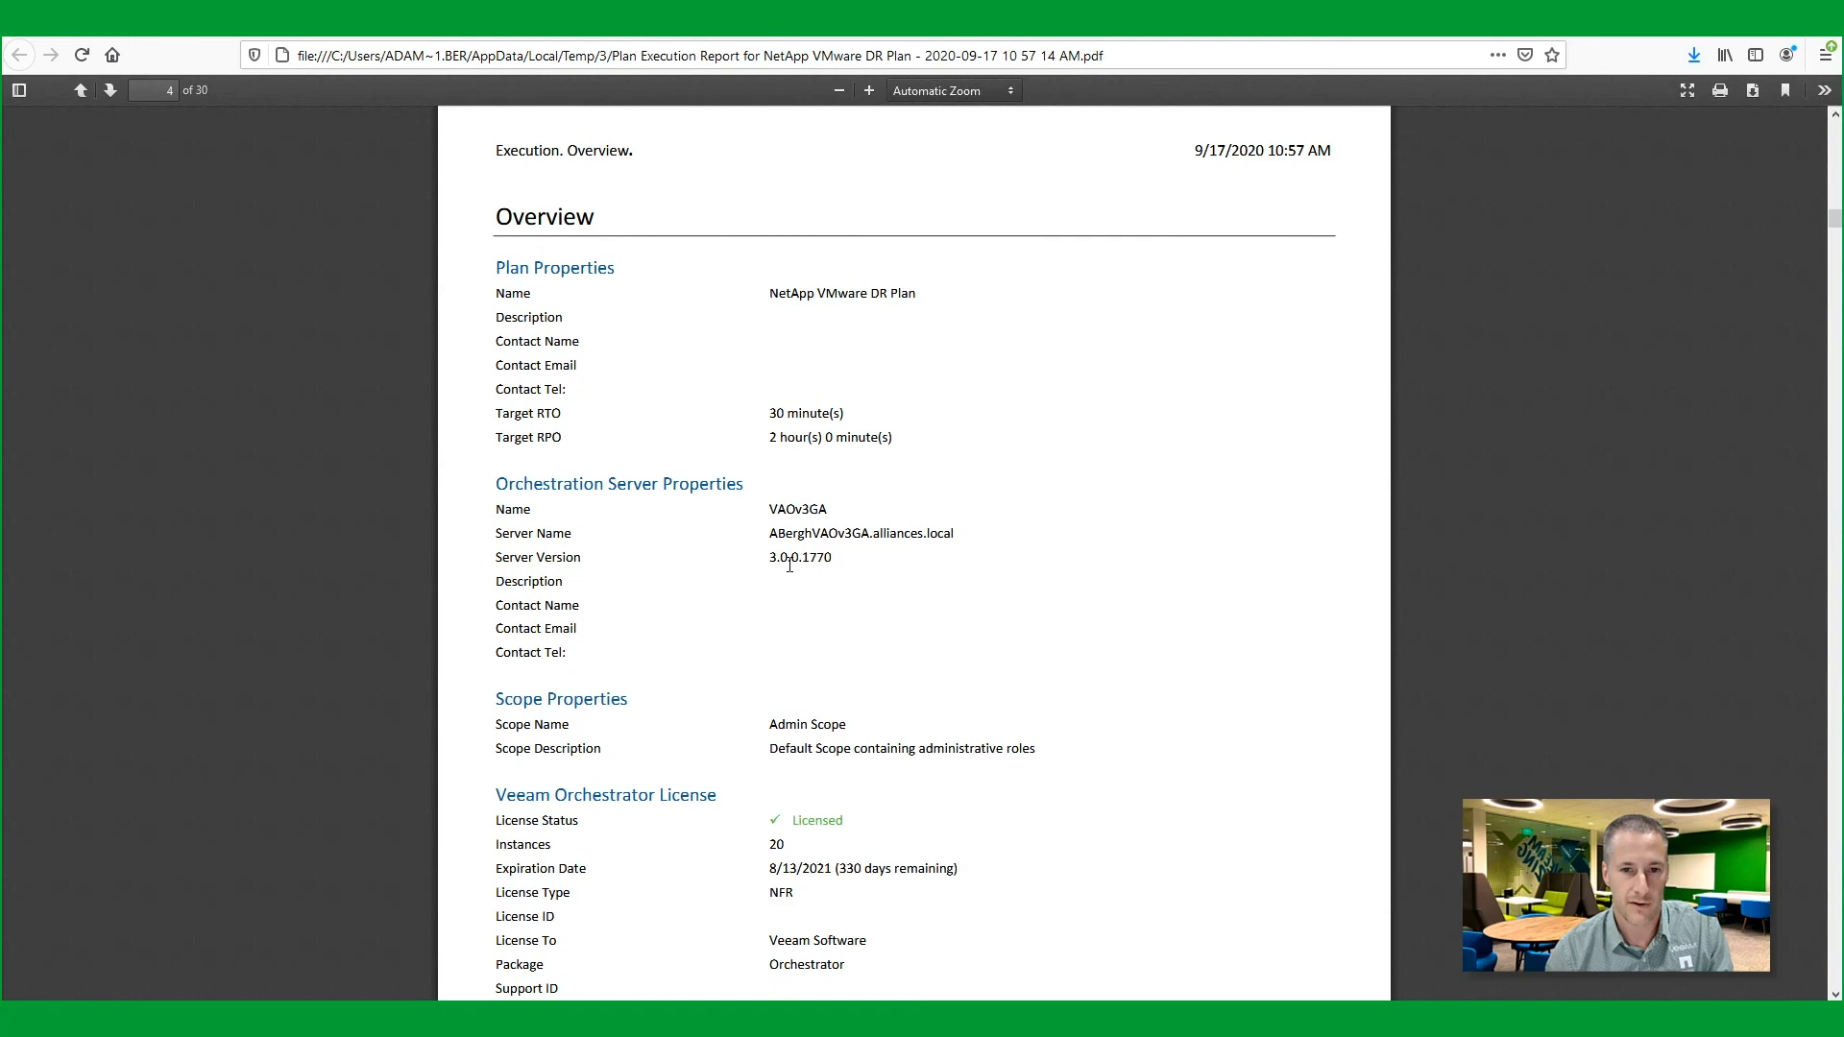
scroll(790, 565, down, 10)
scroll(805, 580, down, 3)
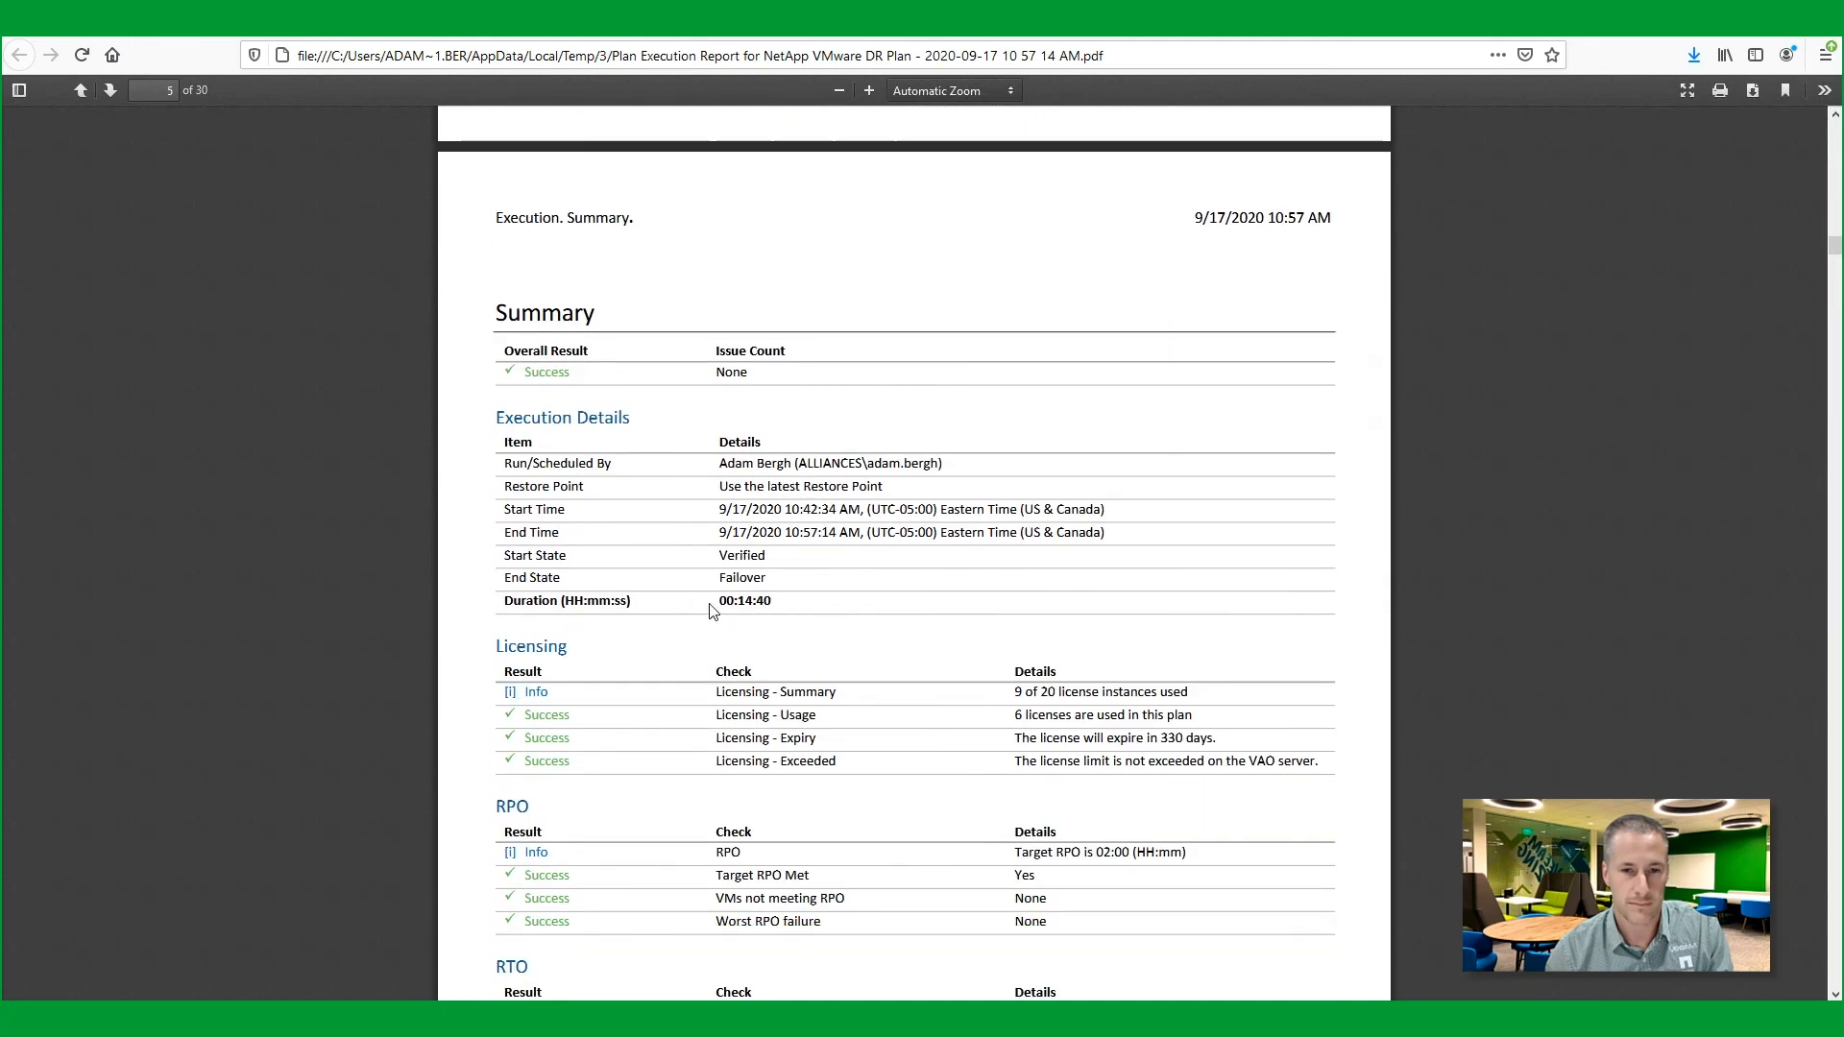
- Review the execution report's RTO, Recovery Locations and Datastores checks, and compare them with the execution details
scroll(747, 615, down, 3)
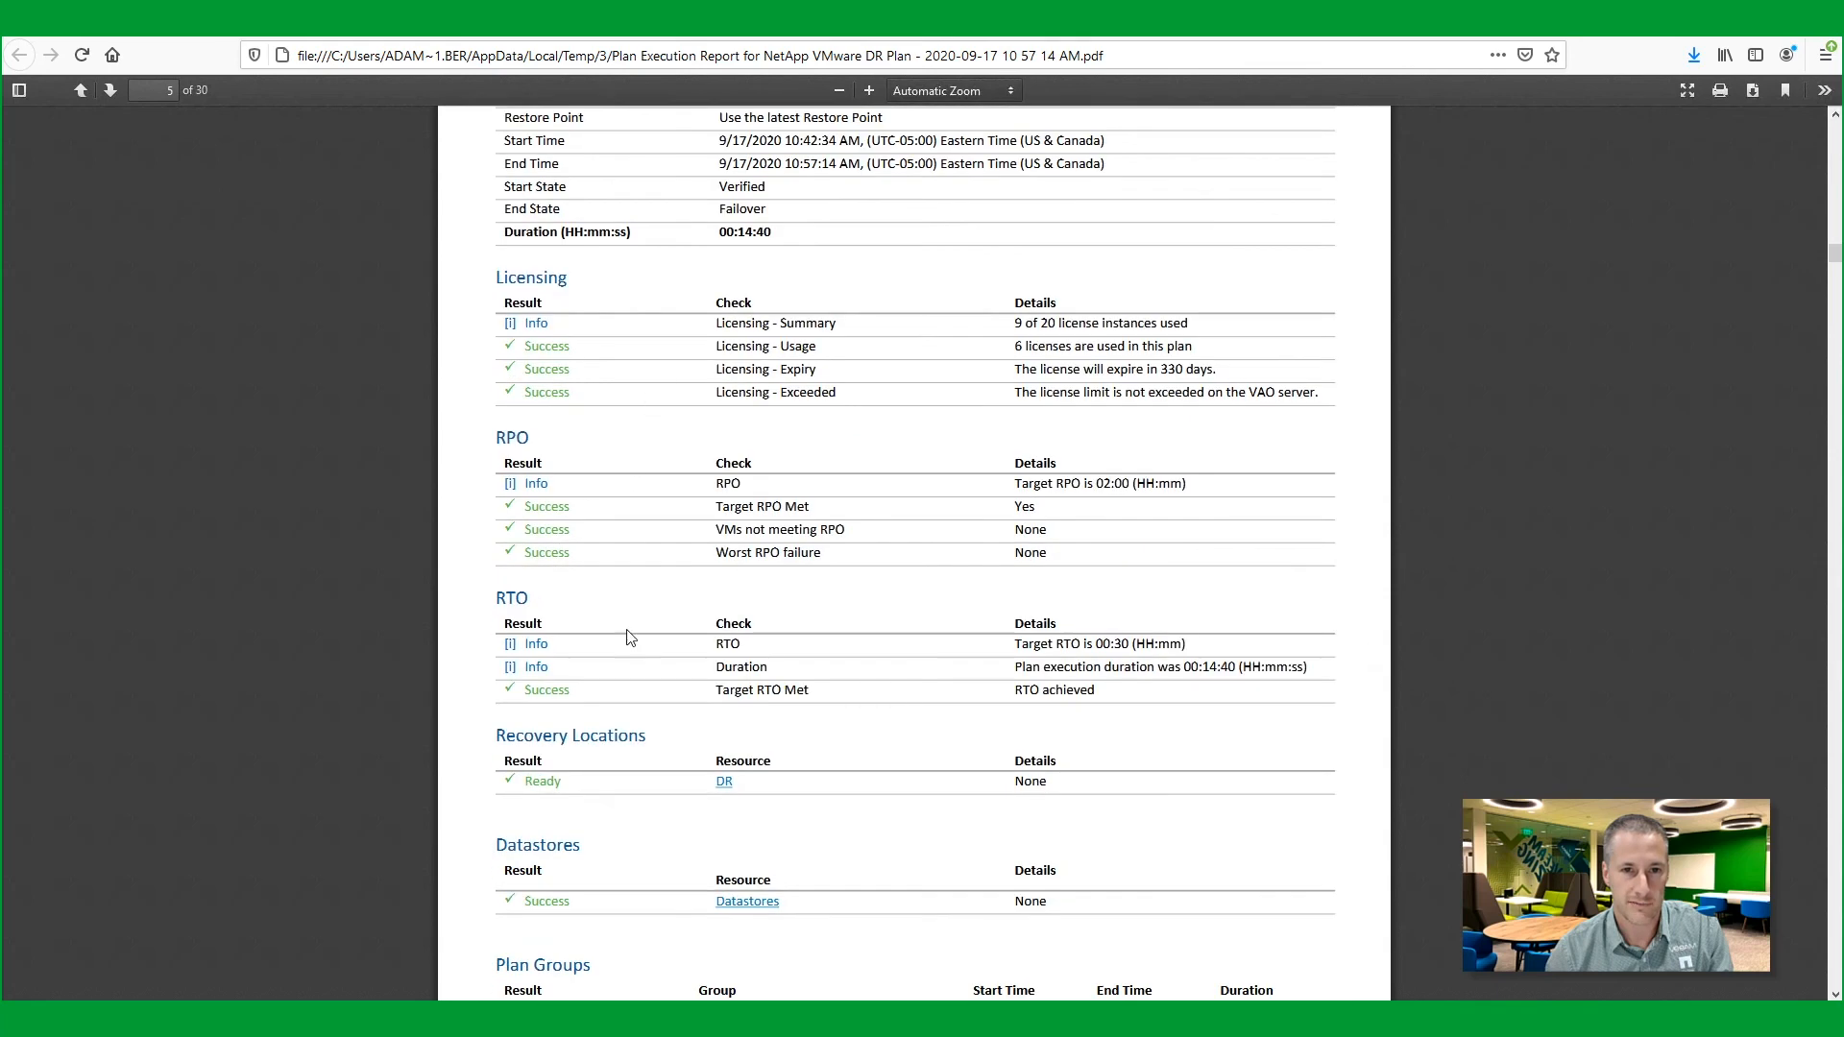
scroll(368, 369, up, 2)
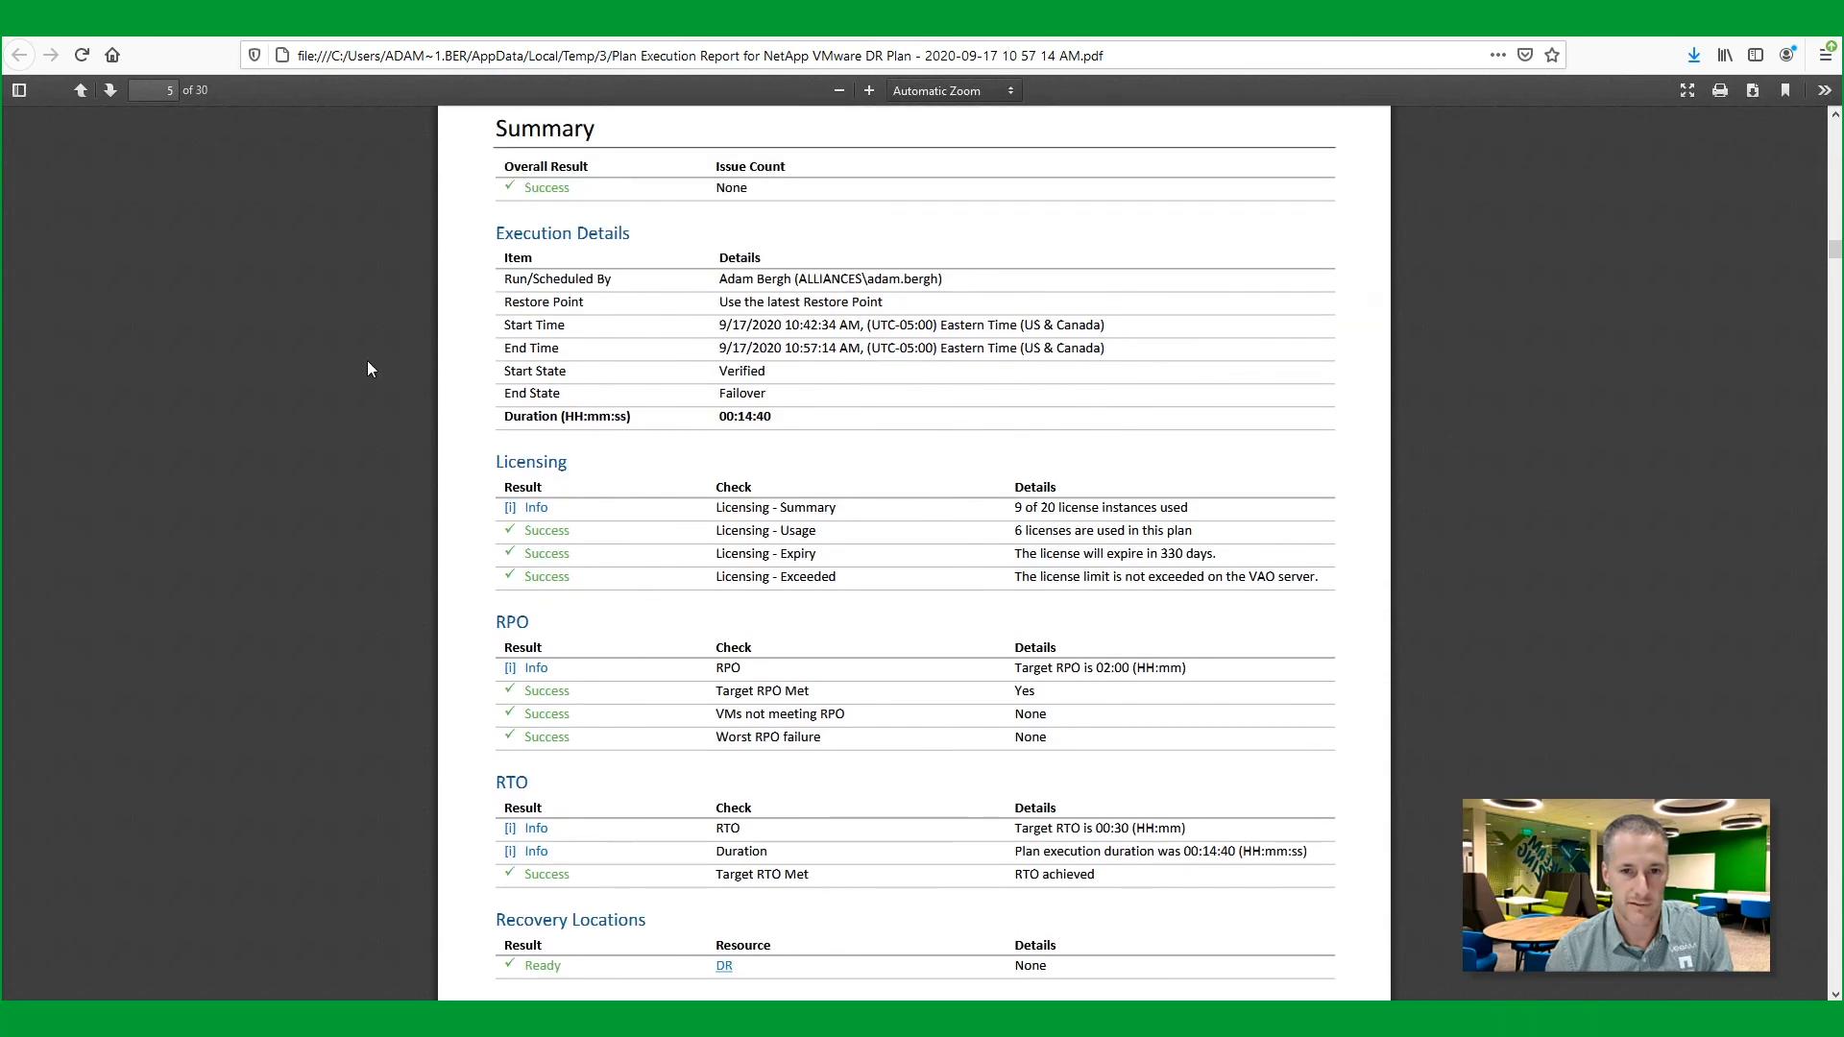
- Return to the orchestration plans and reset the NetApp VMware DR Plan, with a Readiness Check run after the reset
click(110, 36)
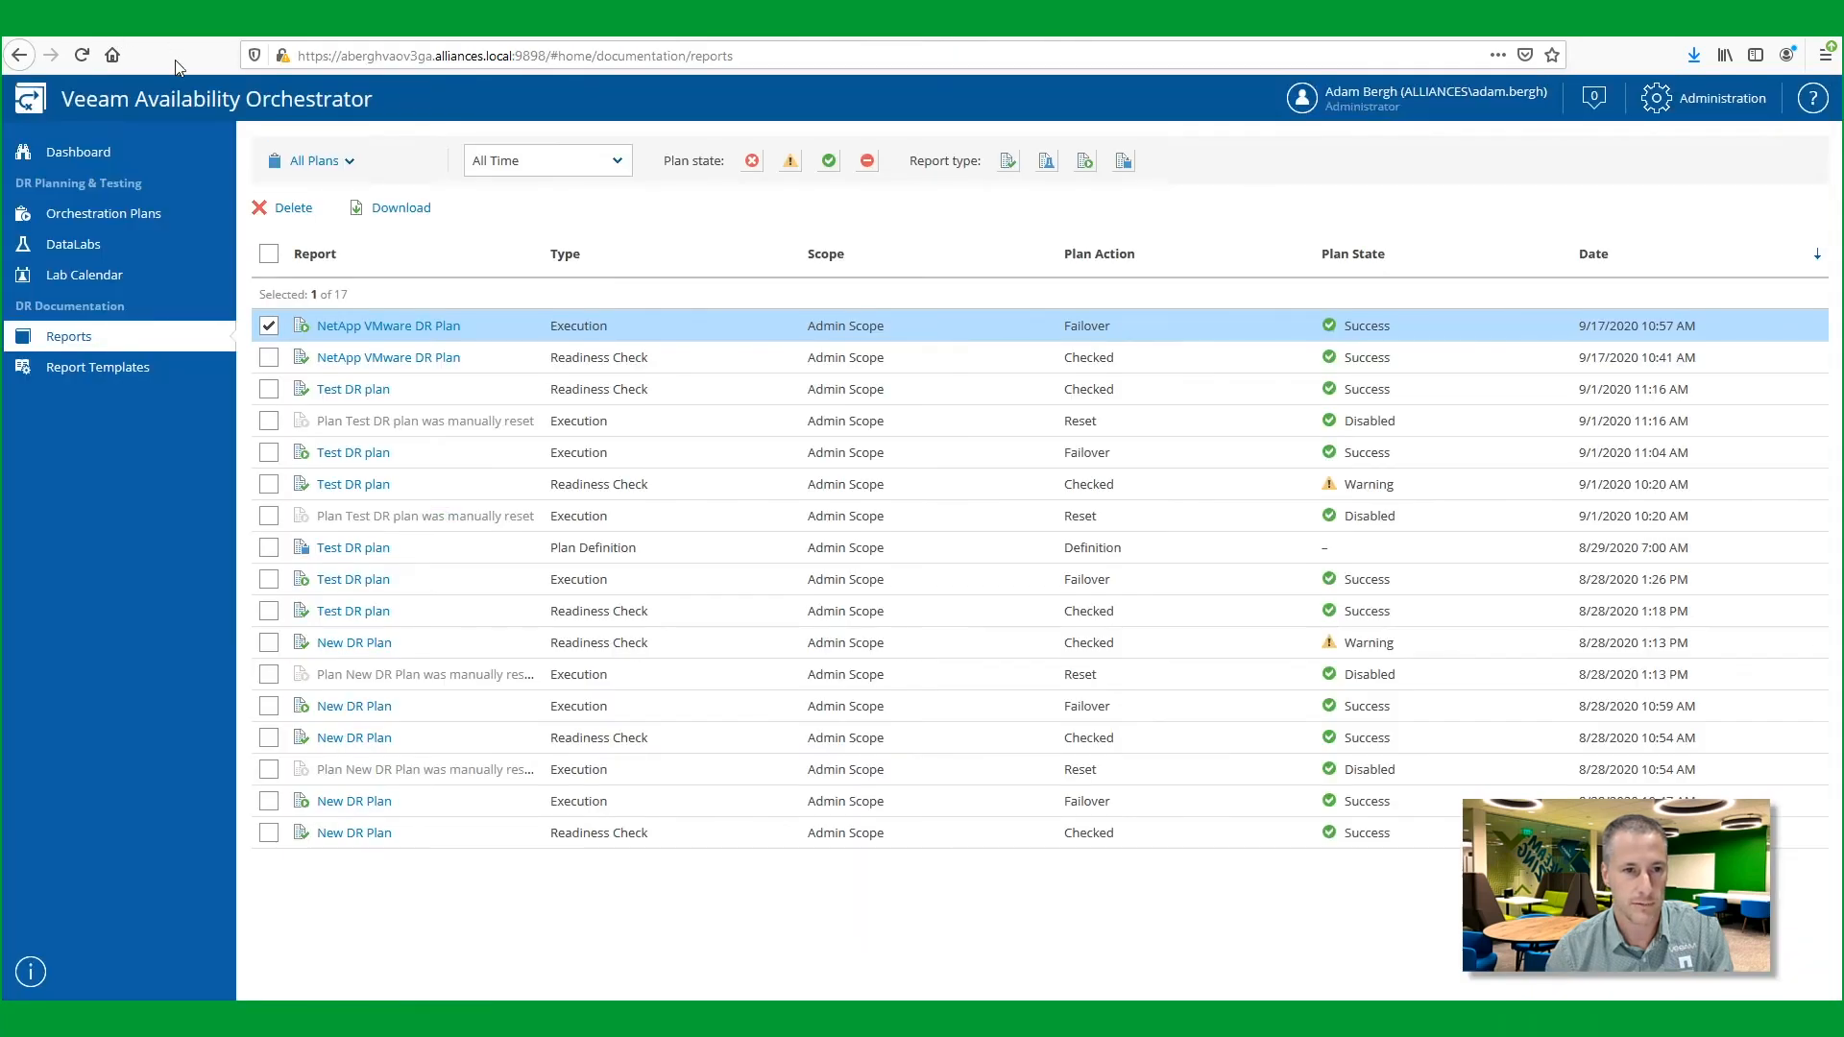
click(102, 214)
click(531, 407)
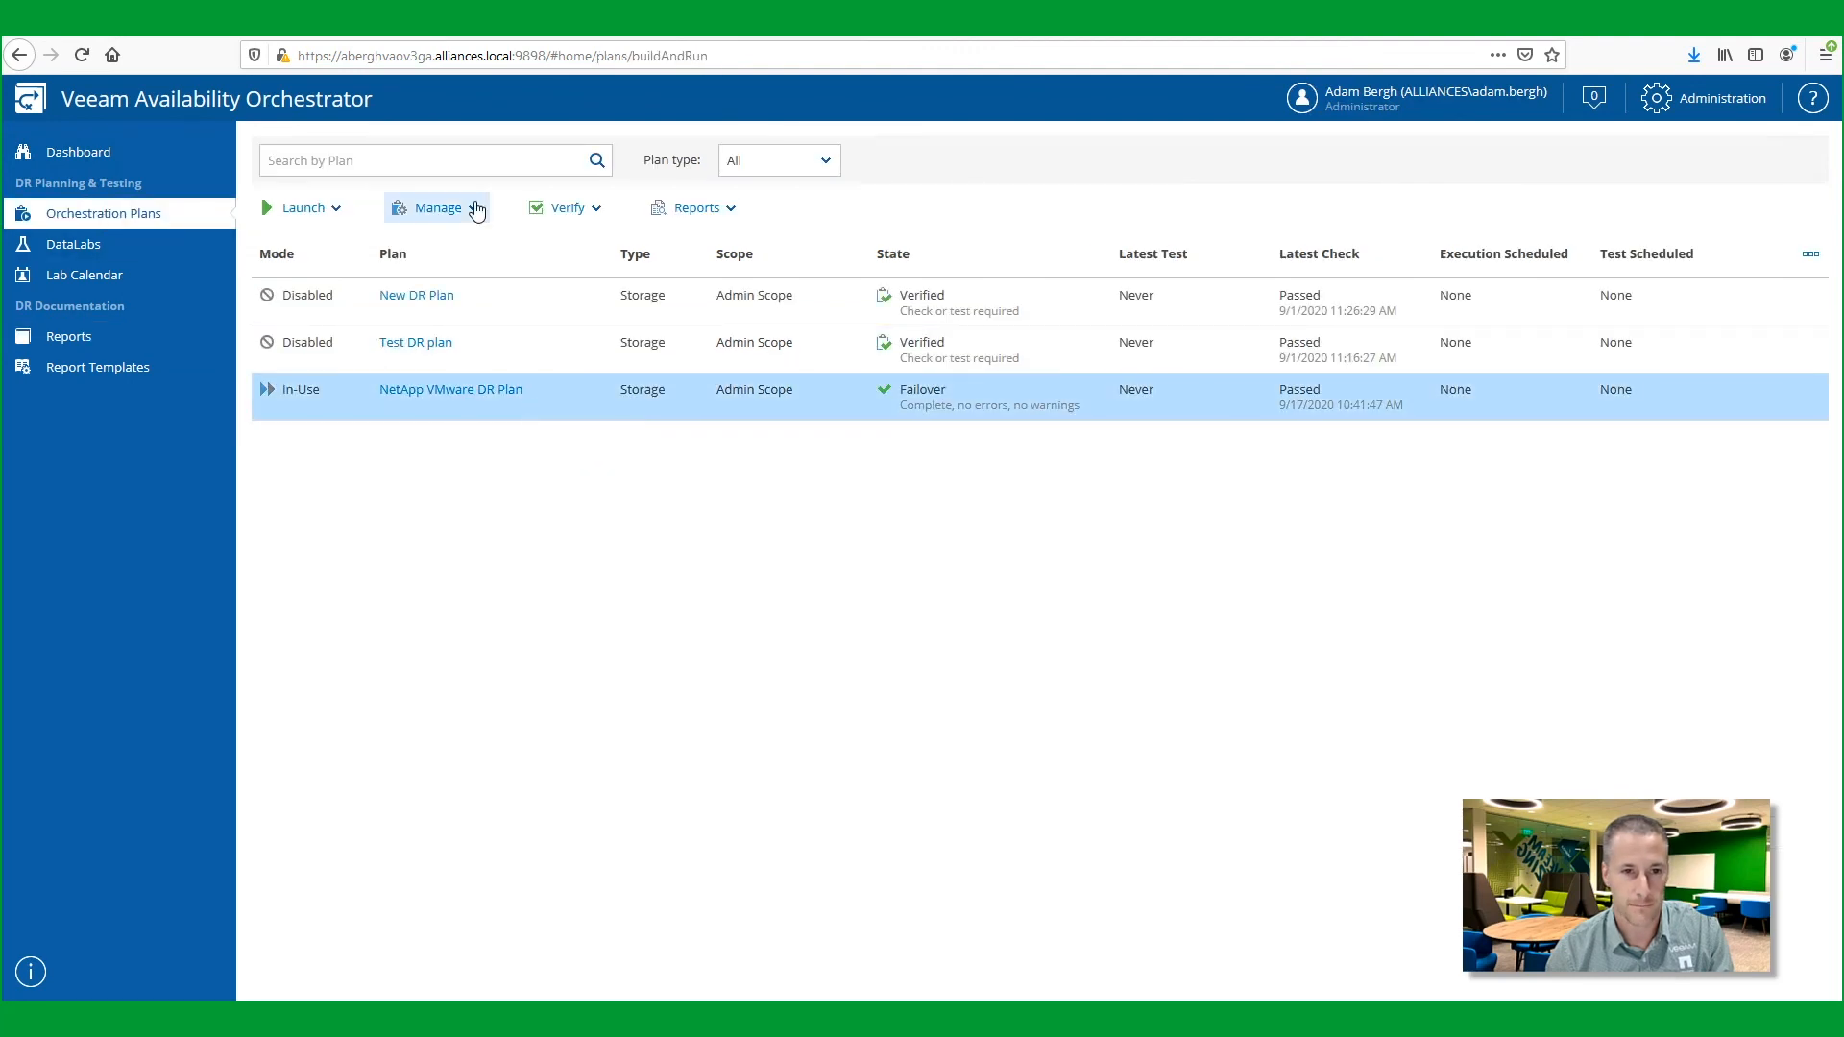
click(474, 206)
click(846, 473)
click(1149, 762)
click(1149, 762)
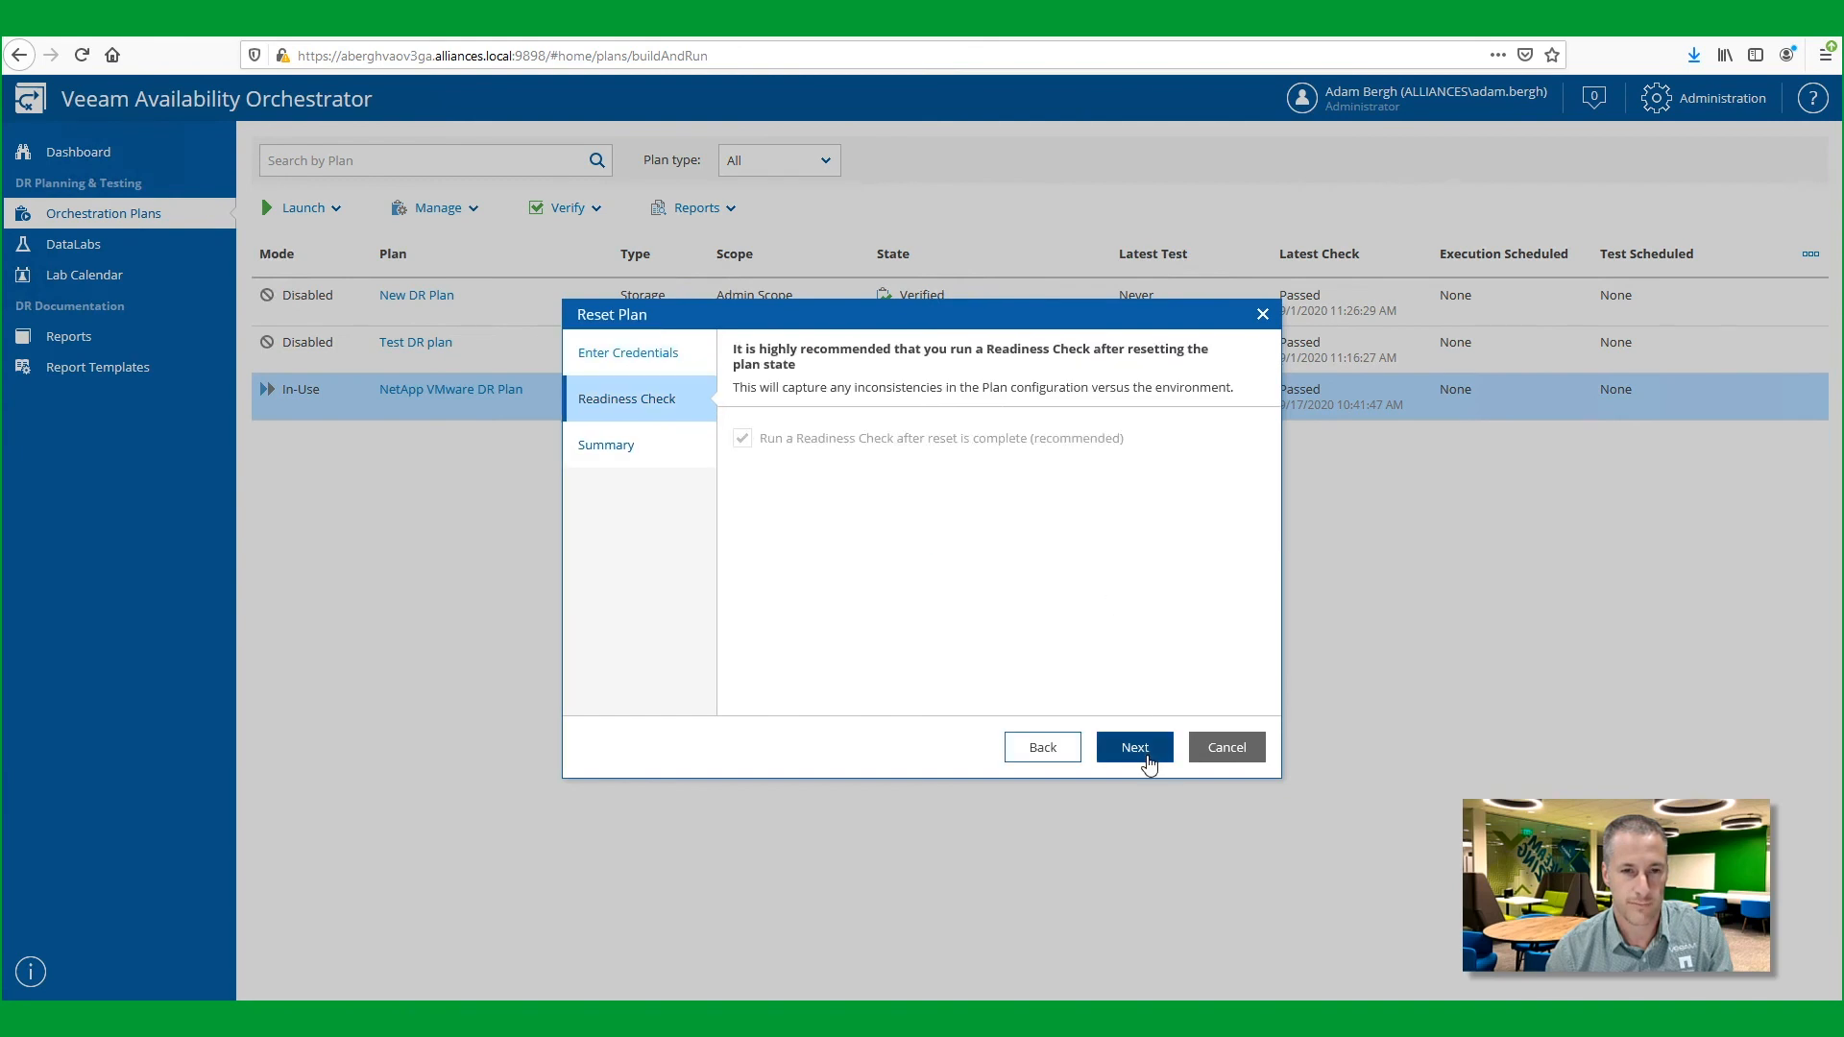
click(1149, 762)
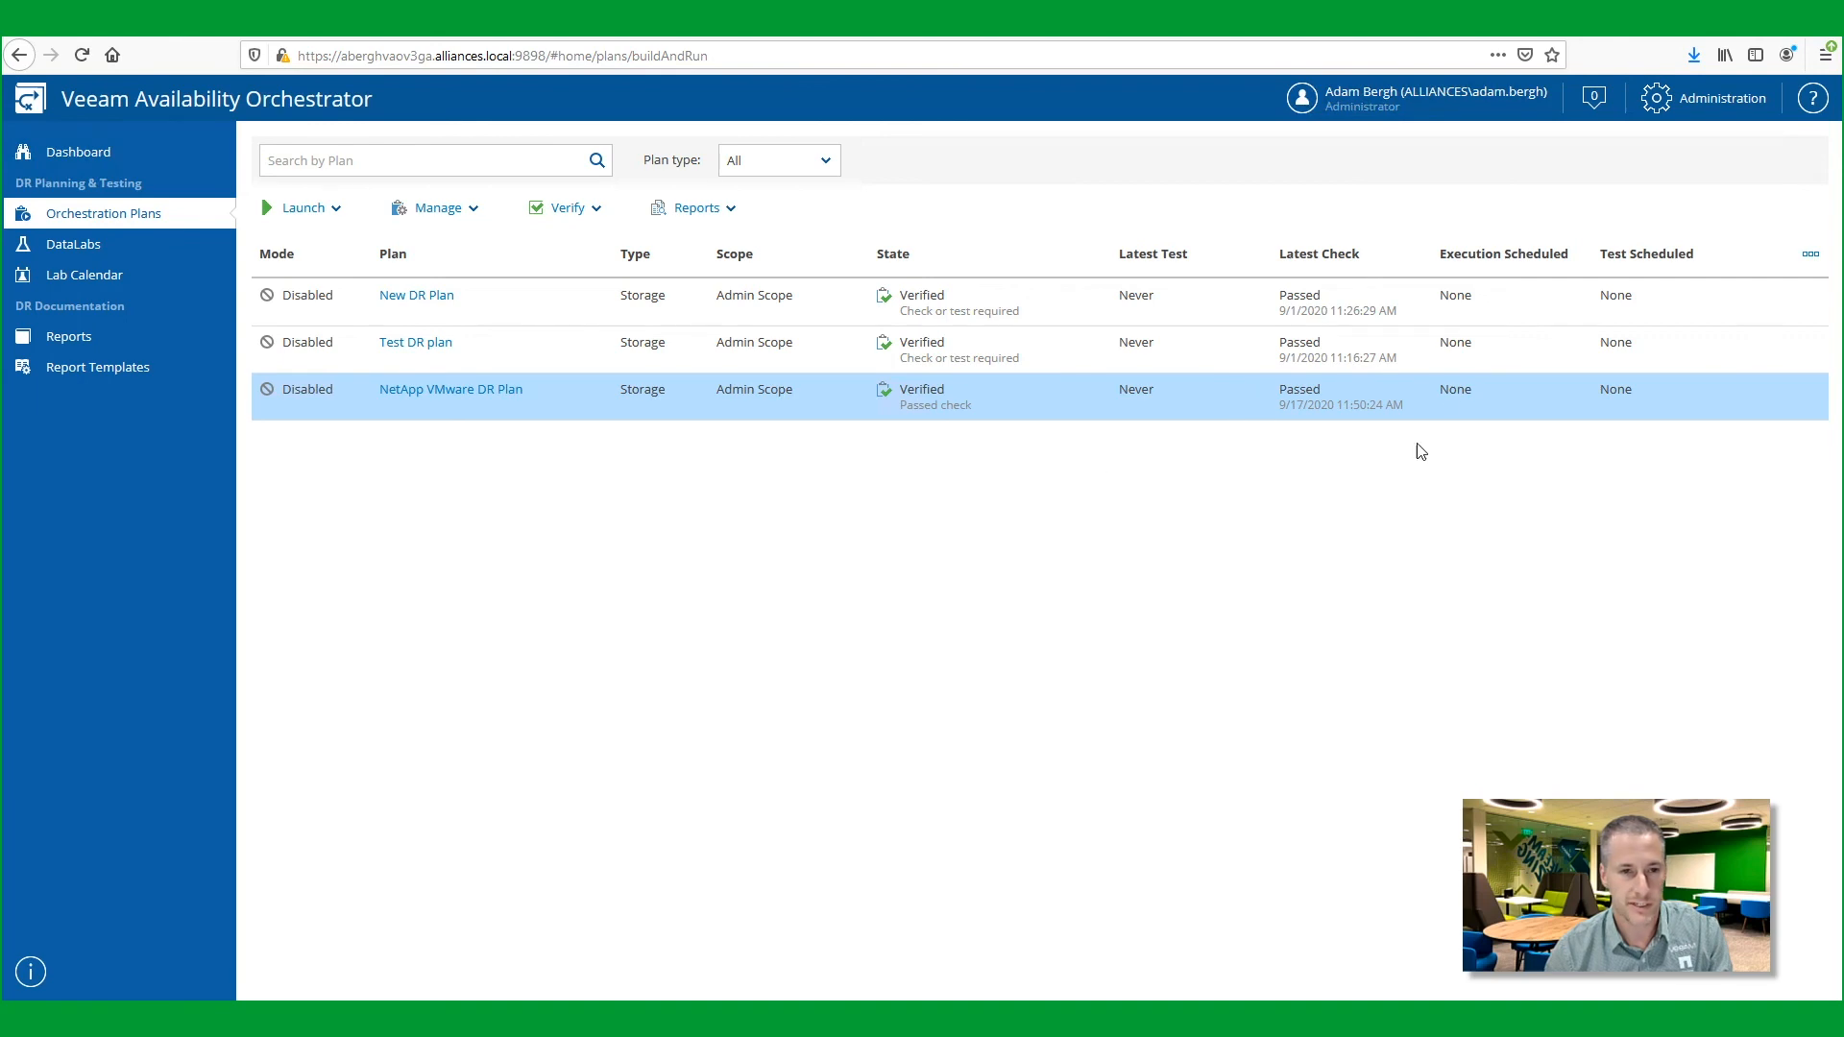
click(314, 217)
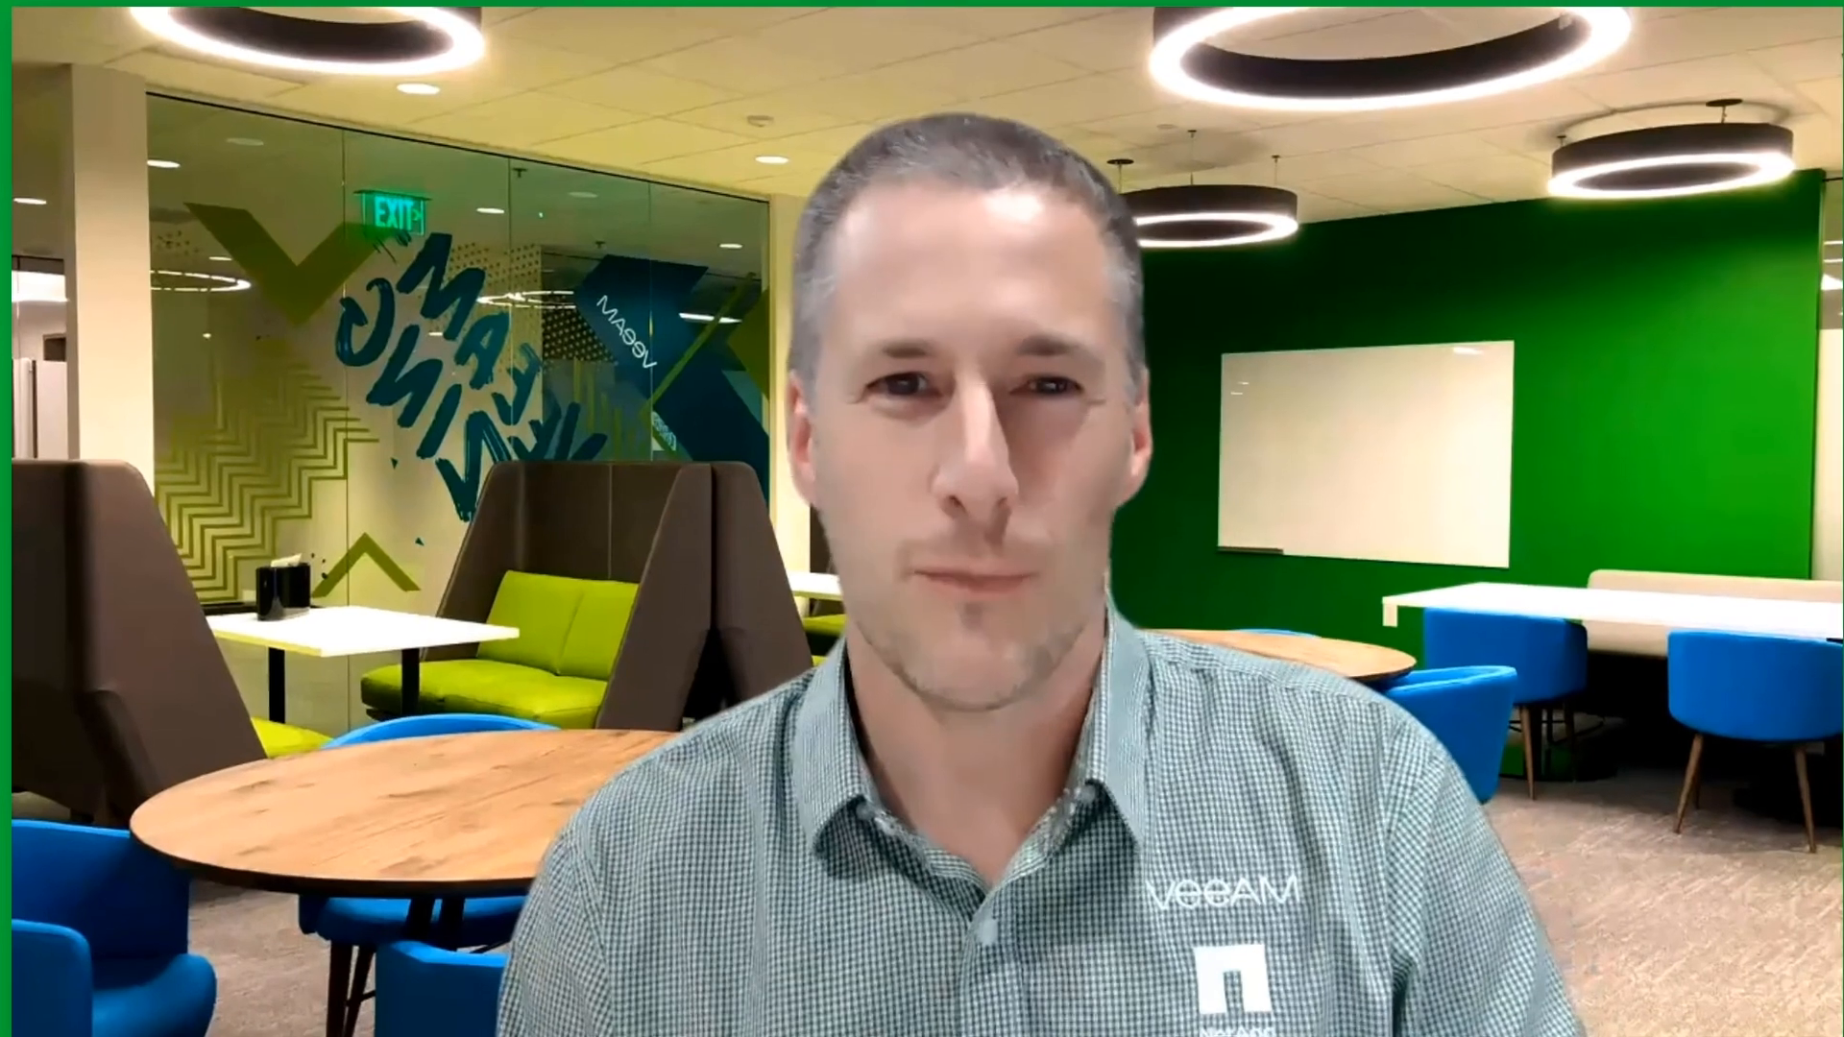